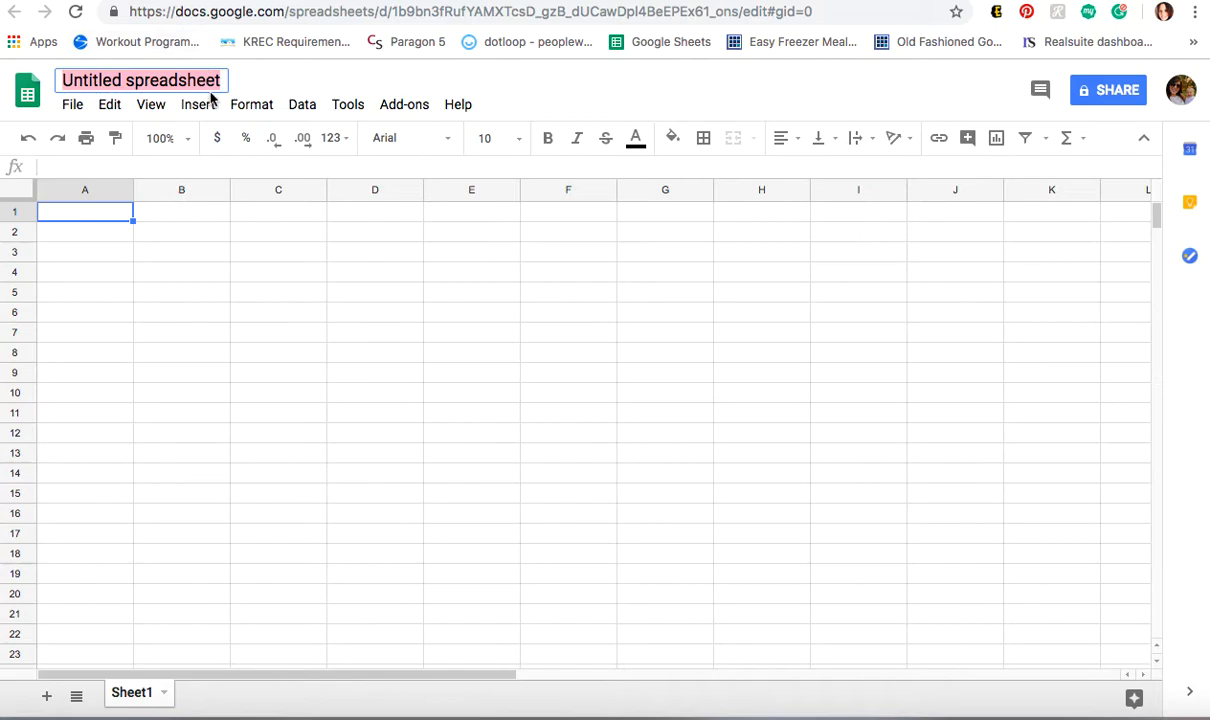
Rename the untitled spreadsheet with the family's surname followed by "Budget".
text(WAL)
key(BackSpace)
key(BackSpace)
text(alton Budget)
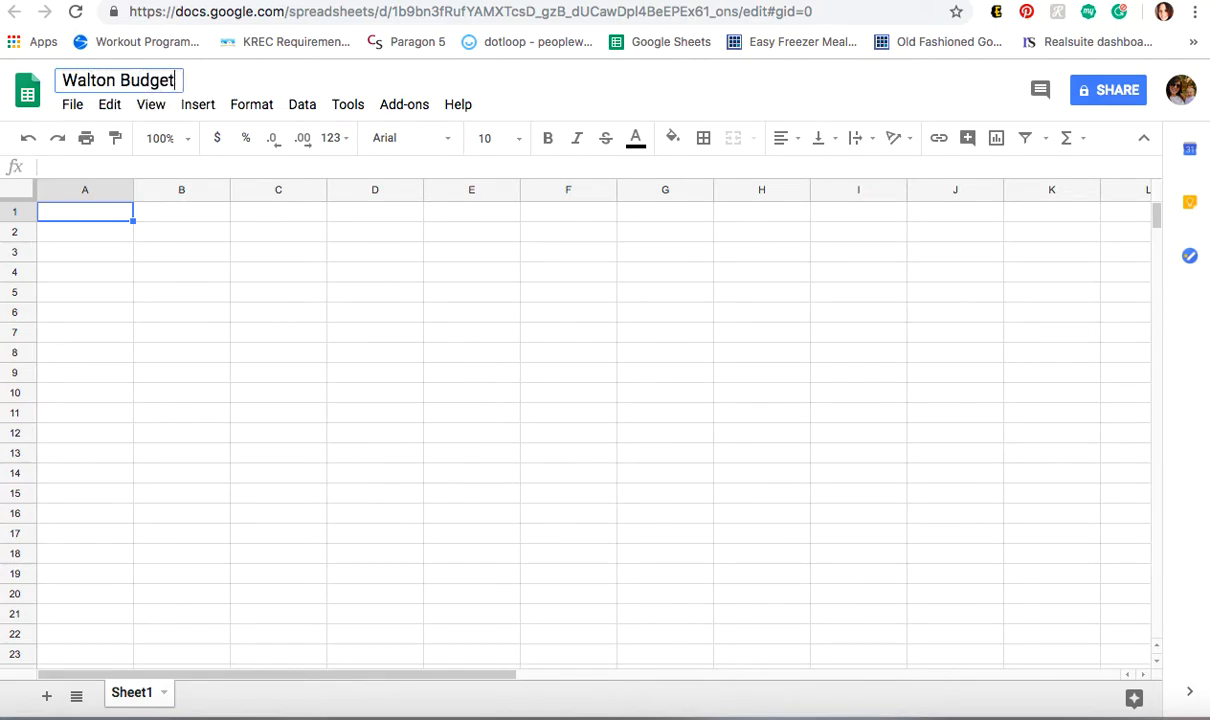
click(110, 220)
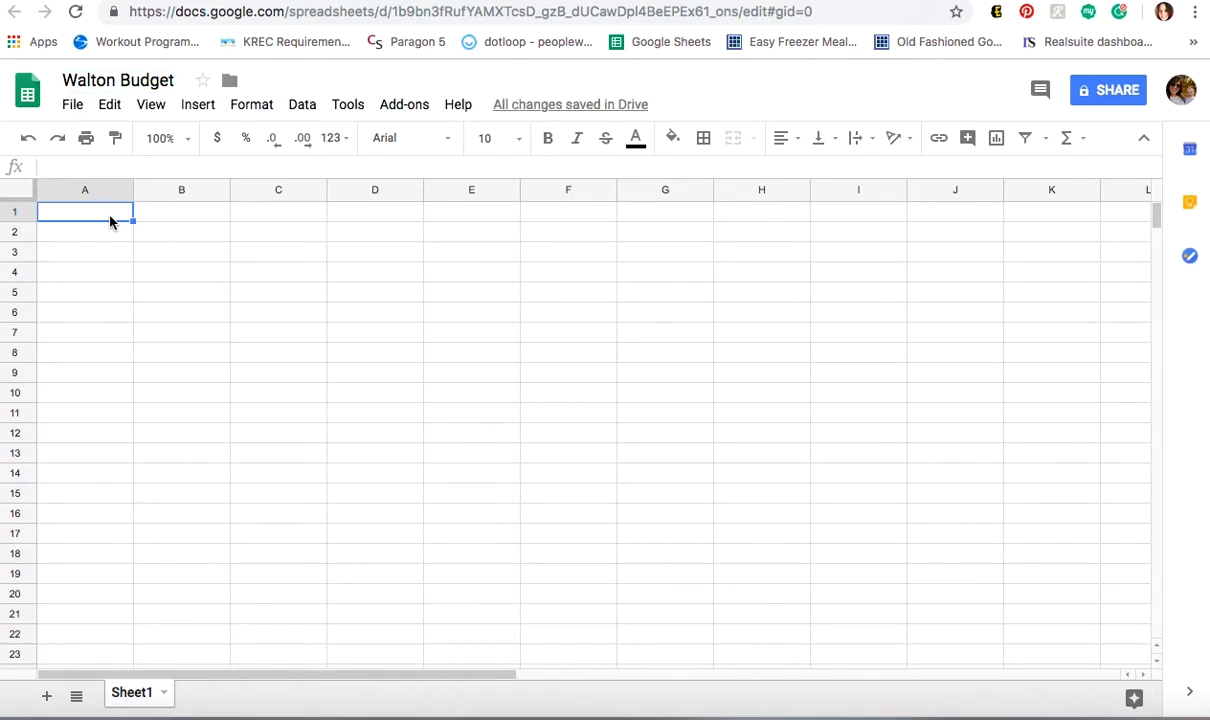
Merge cells A1 and B1 horizontally.
key(shift+Right)
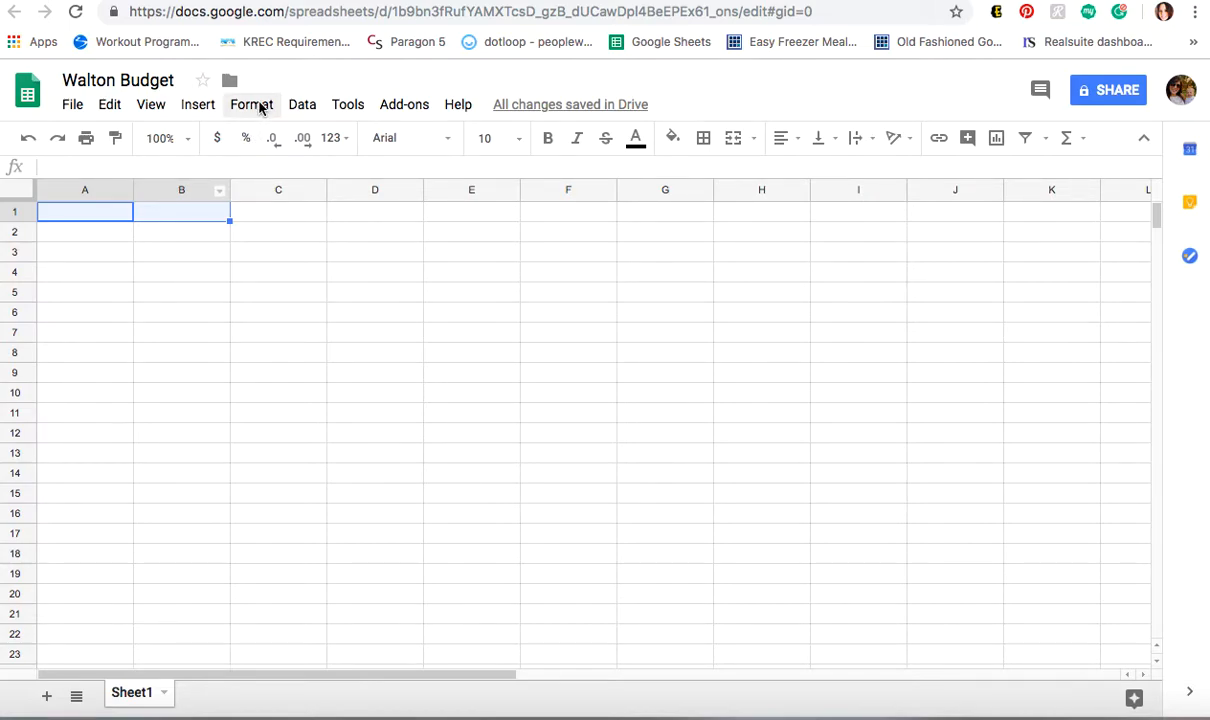
click(110, 219)
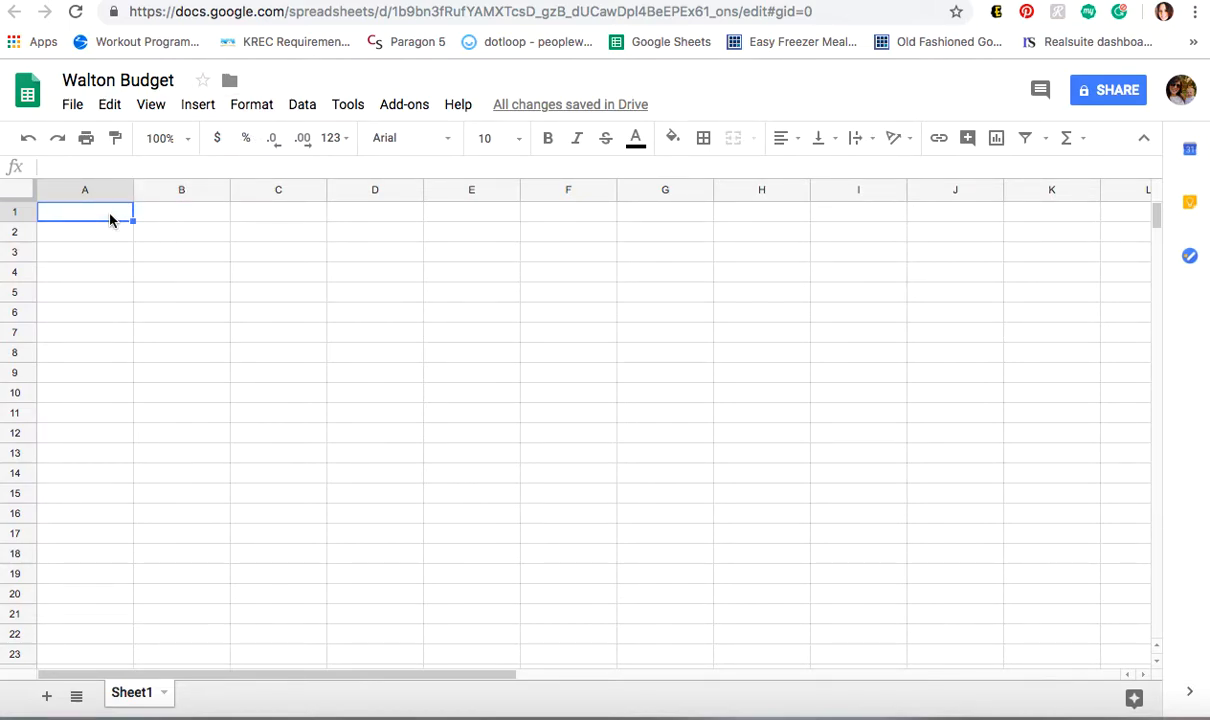
key(shift+Right)
click(268, 112)
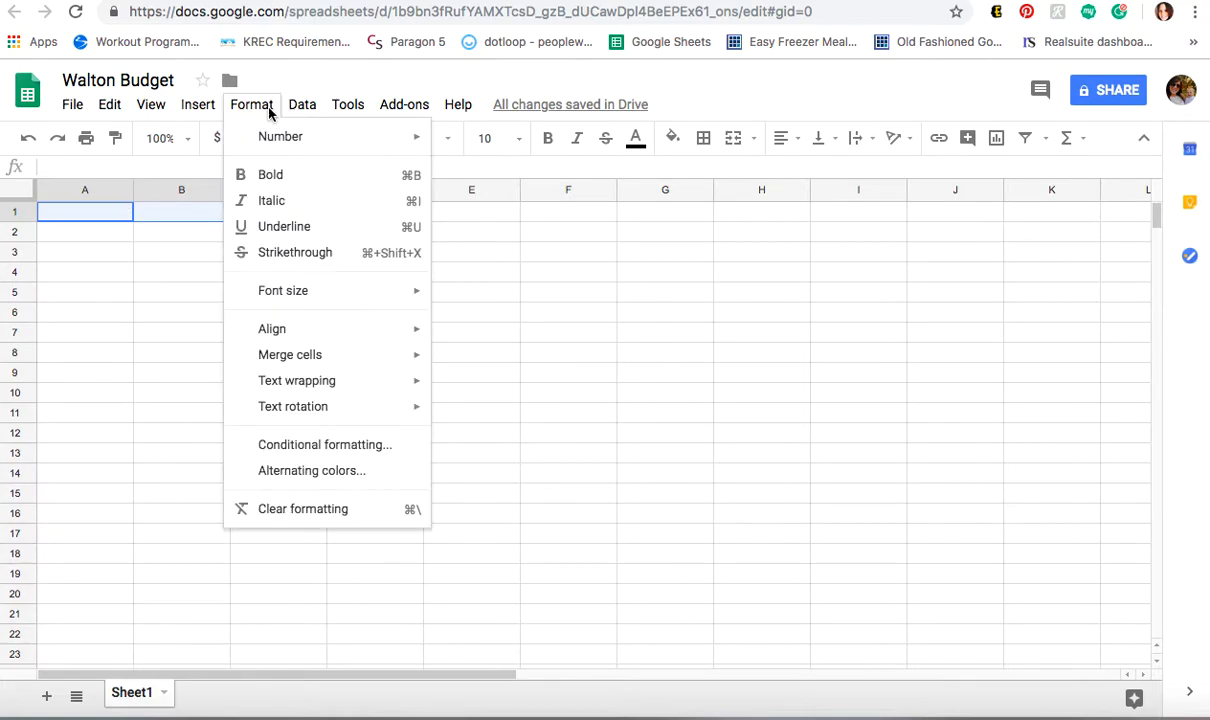
mouse_move(285, 352)
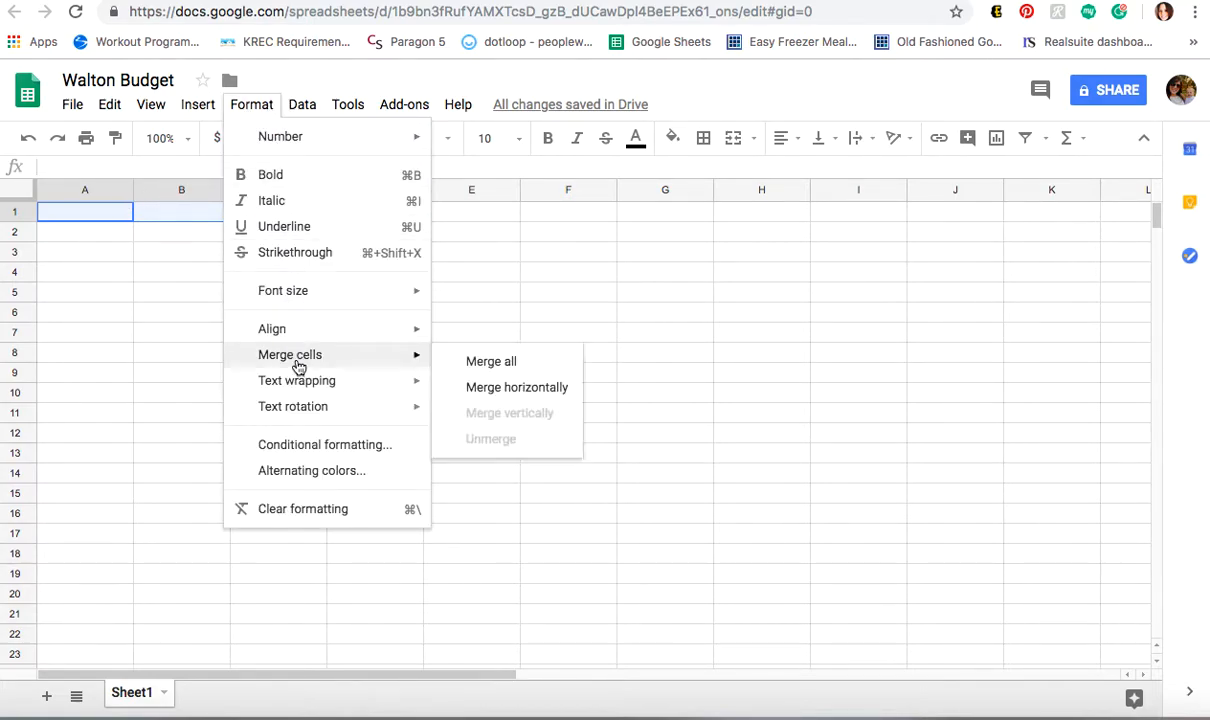
click(483, 388)
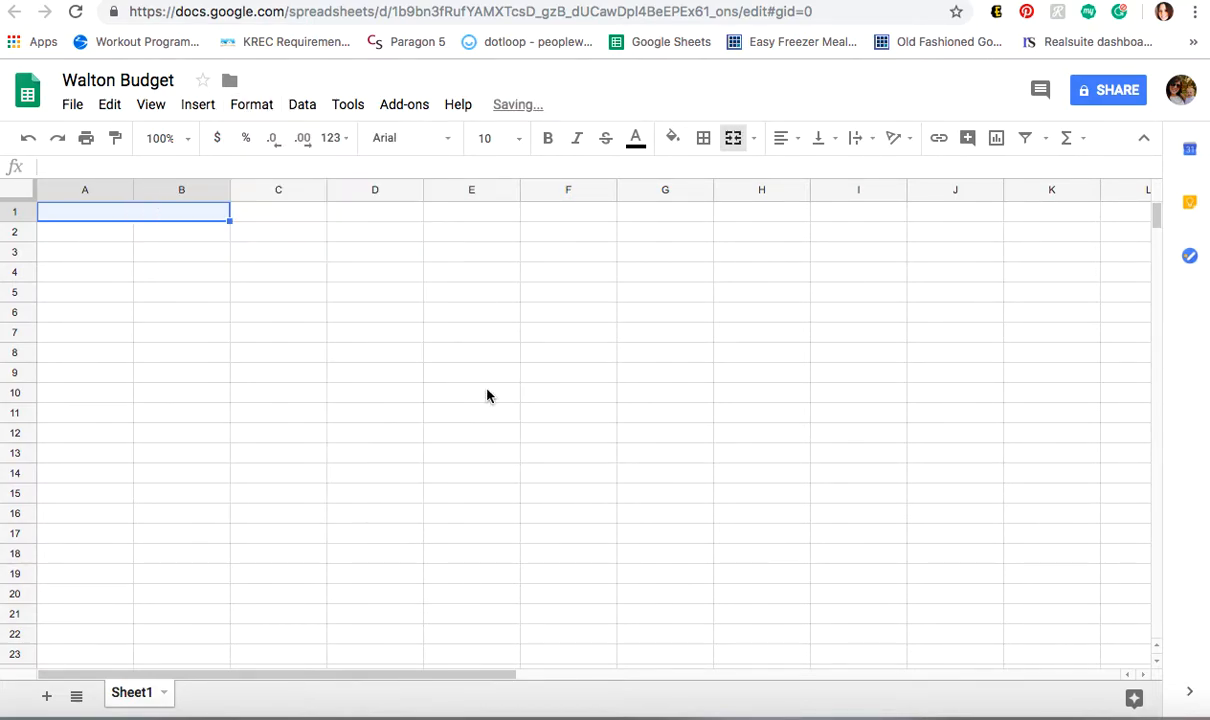
Merge cells C1 and D1 horizontally.
click(260, 212)
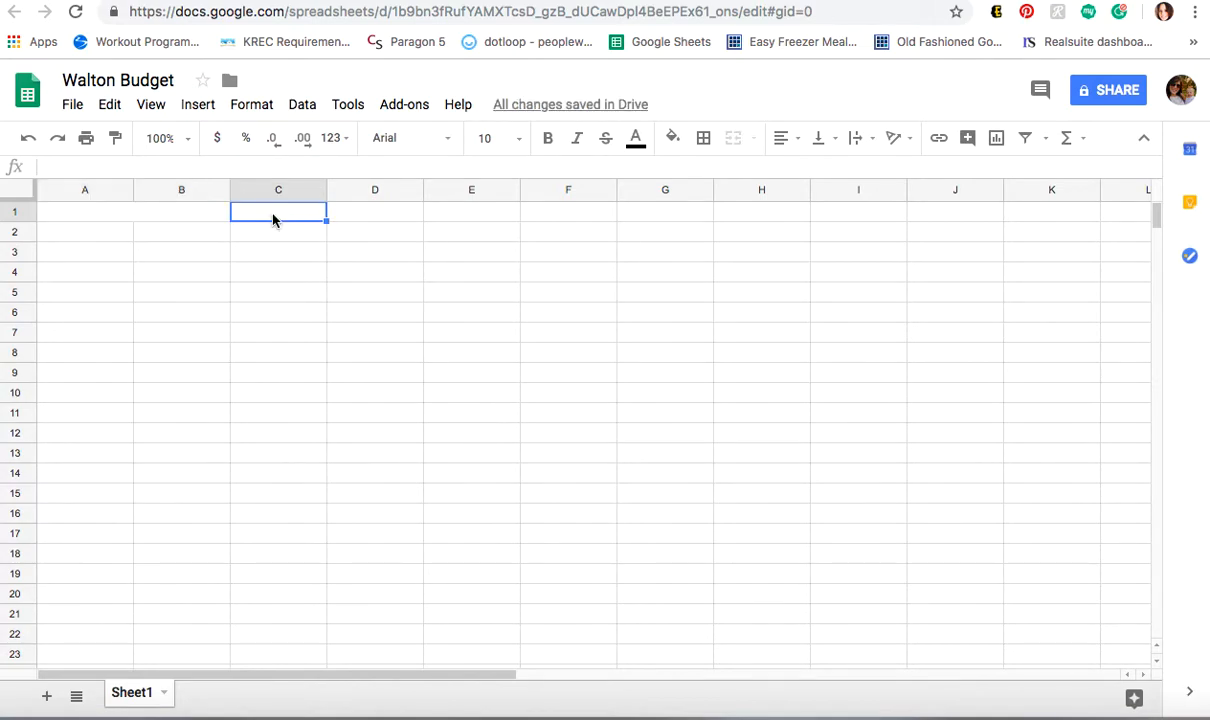
key(shift+Right)
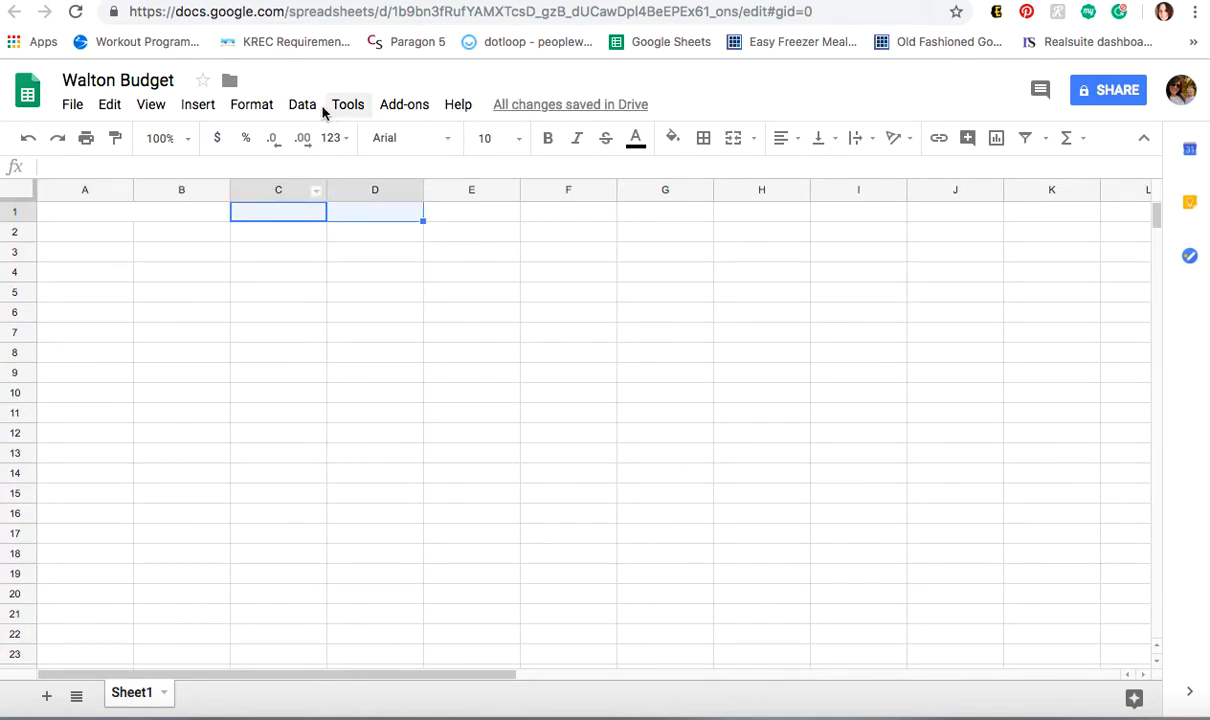
click(256, 106)
mouse_move(300, 358)
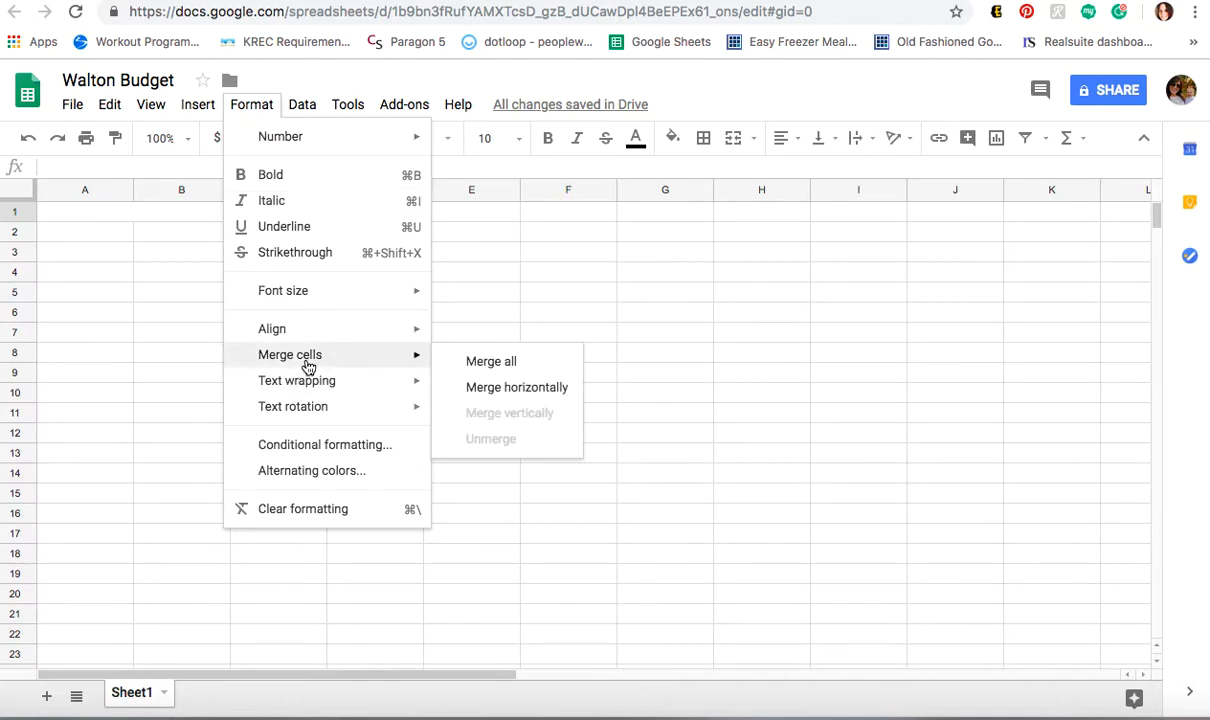
click(497, 390)
click(480, 220)
Enter the headings "Income" in merged cell A1:B1 and "Amount" in merged cell C1:D1.
drag(85, 211, 205, 221)
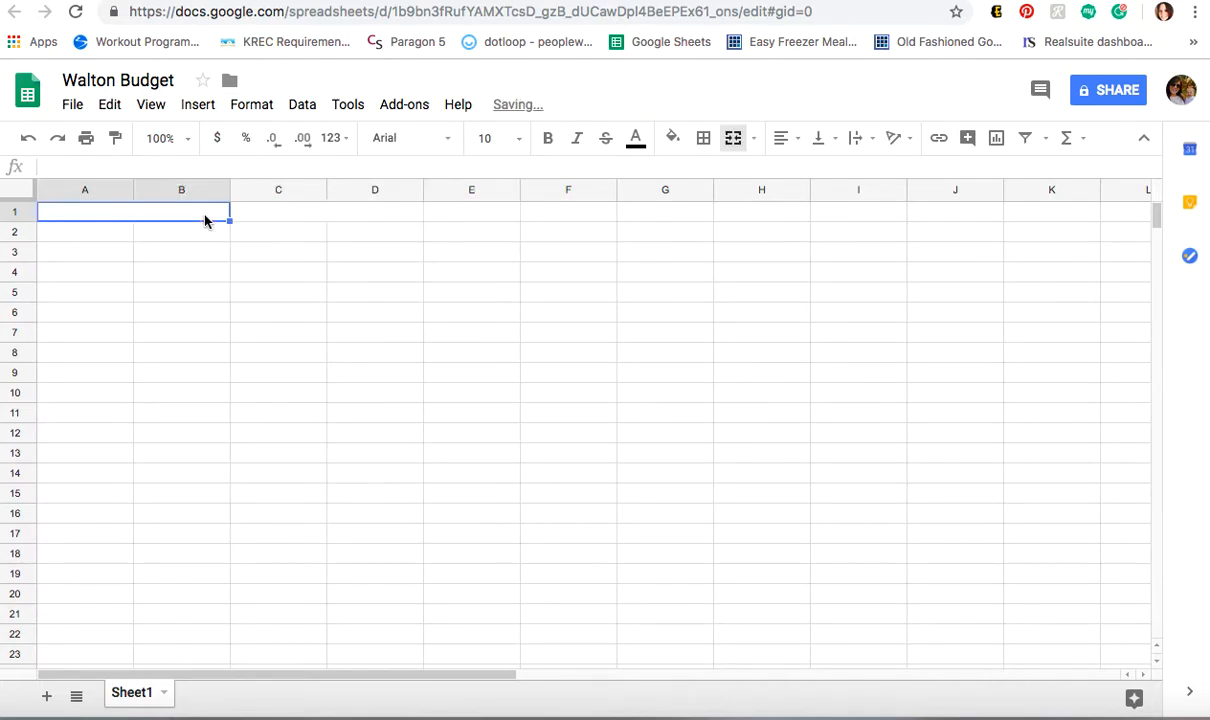
text(Income)
click(313, 211)
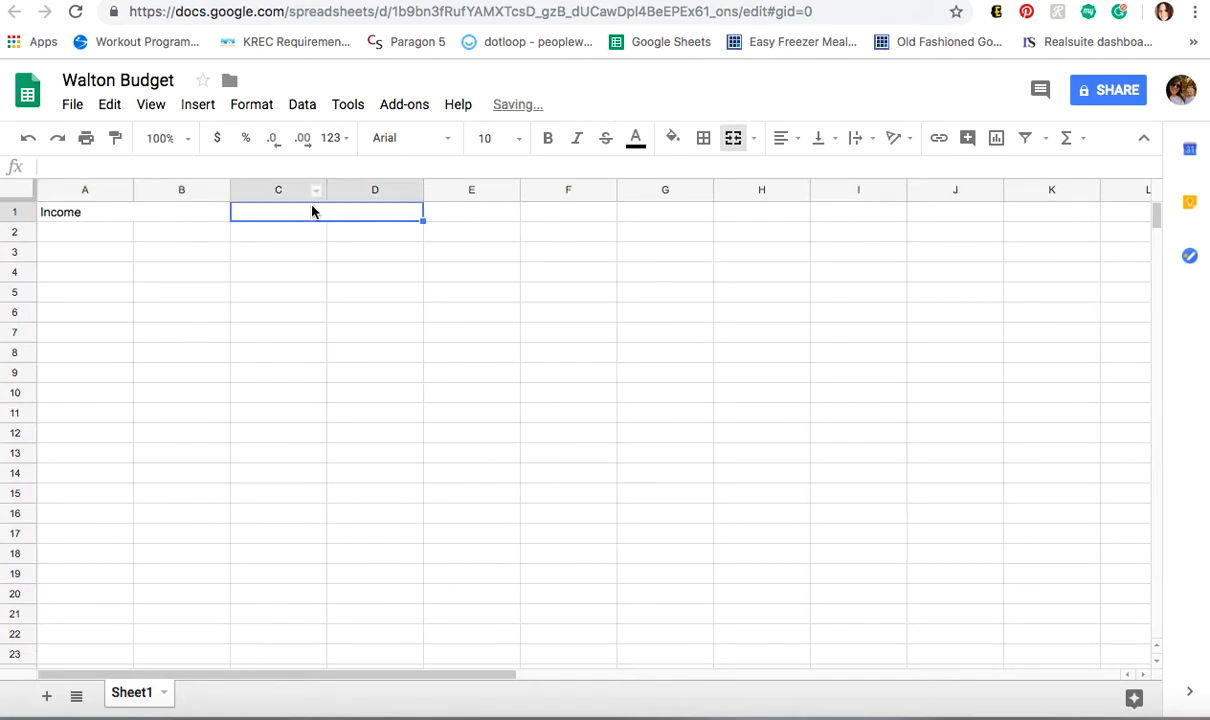
text(Amount)
click(465, 227)
Merge cells E1 and F1 horizontally.
click(485, 213)
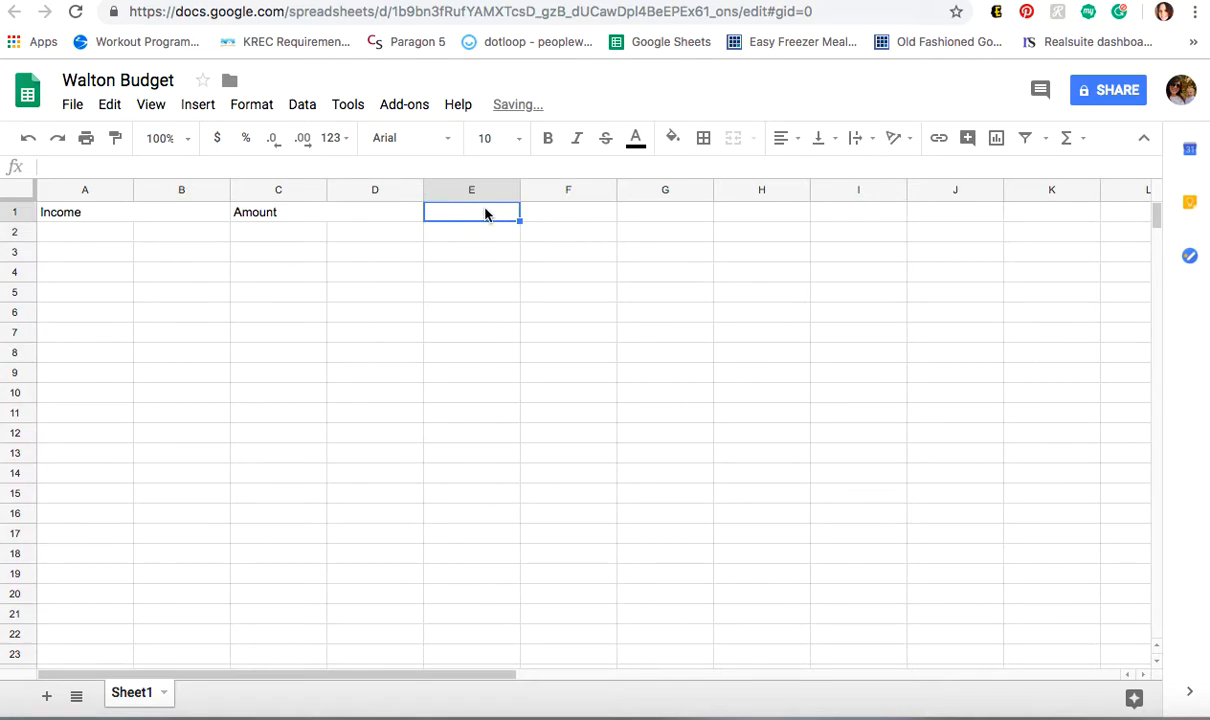
drag(485, 213, 565, 212)
click(251, 104)
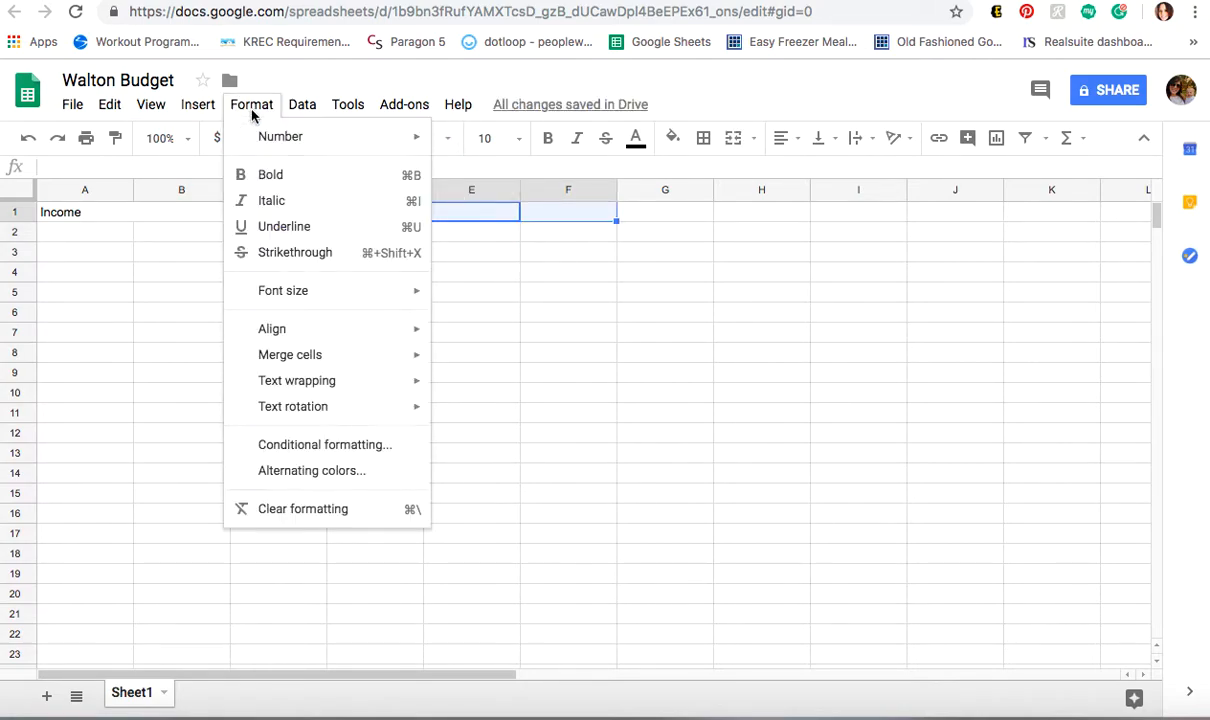
mouse_move(350, 355)
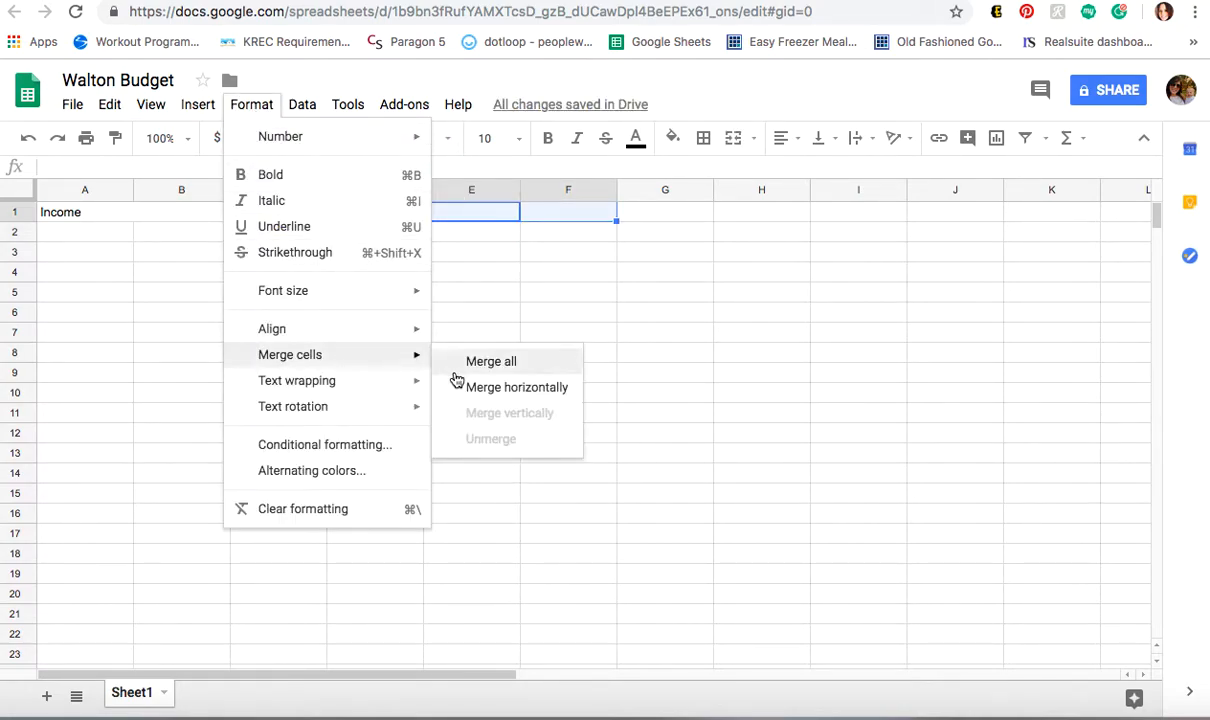
click(463, 385)
Enter the heading "Expenses-Categories" in merged cell E1:F1.
text(Expe)
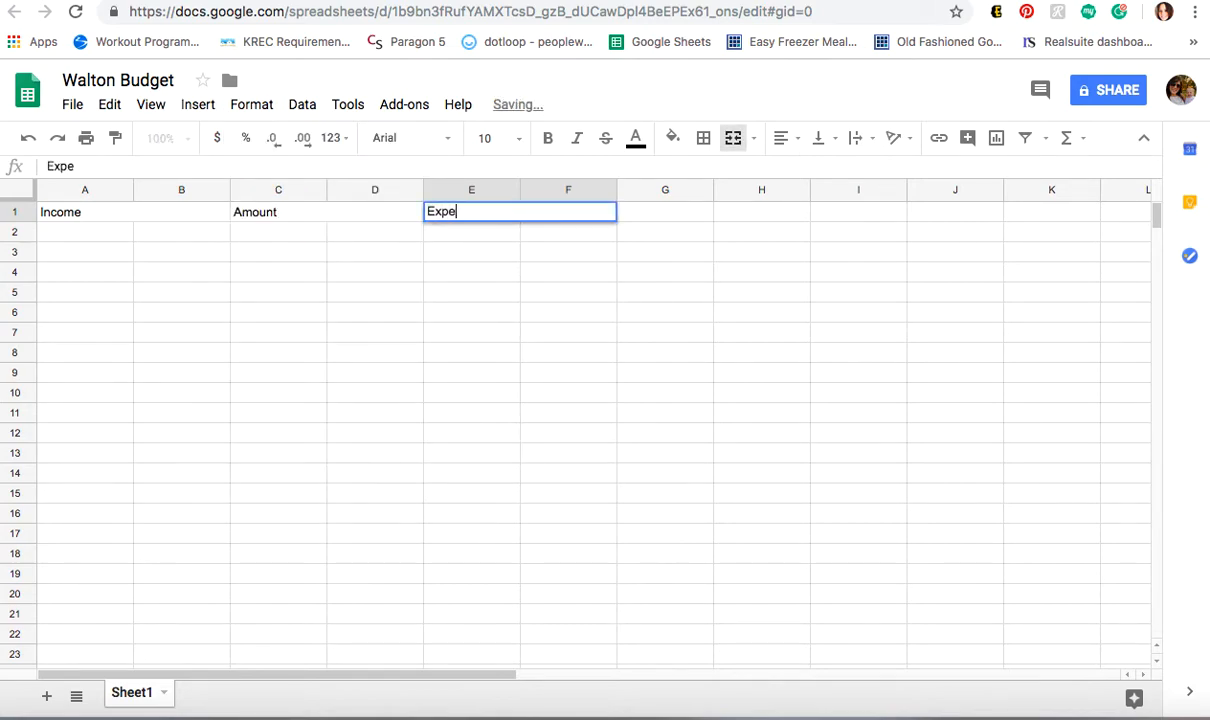
text(nses)
click(672, 226)
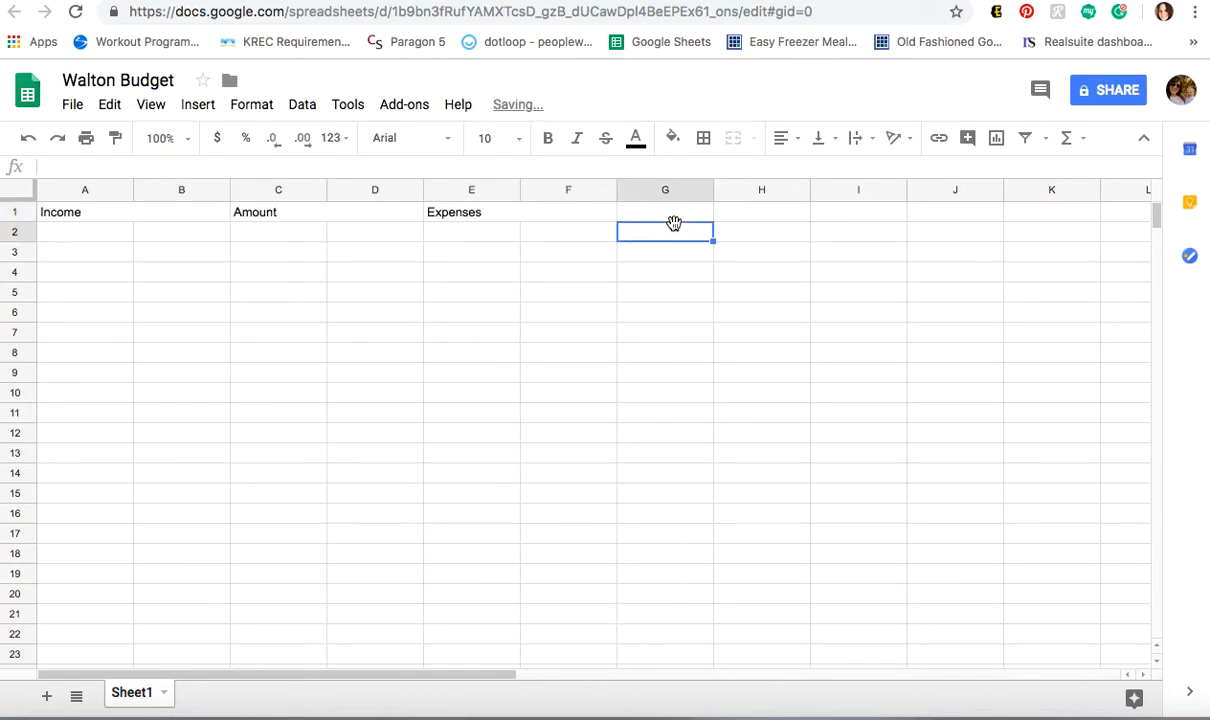
click(541, 218)
double_click(540, 218)
text(-Categories)
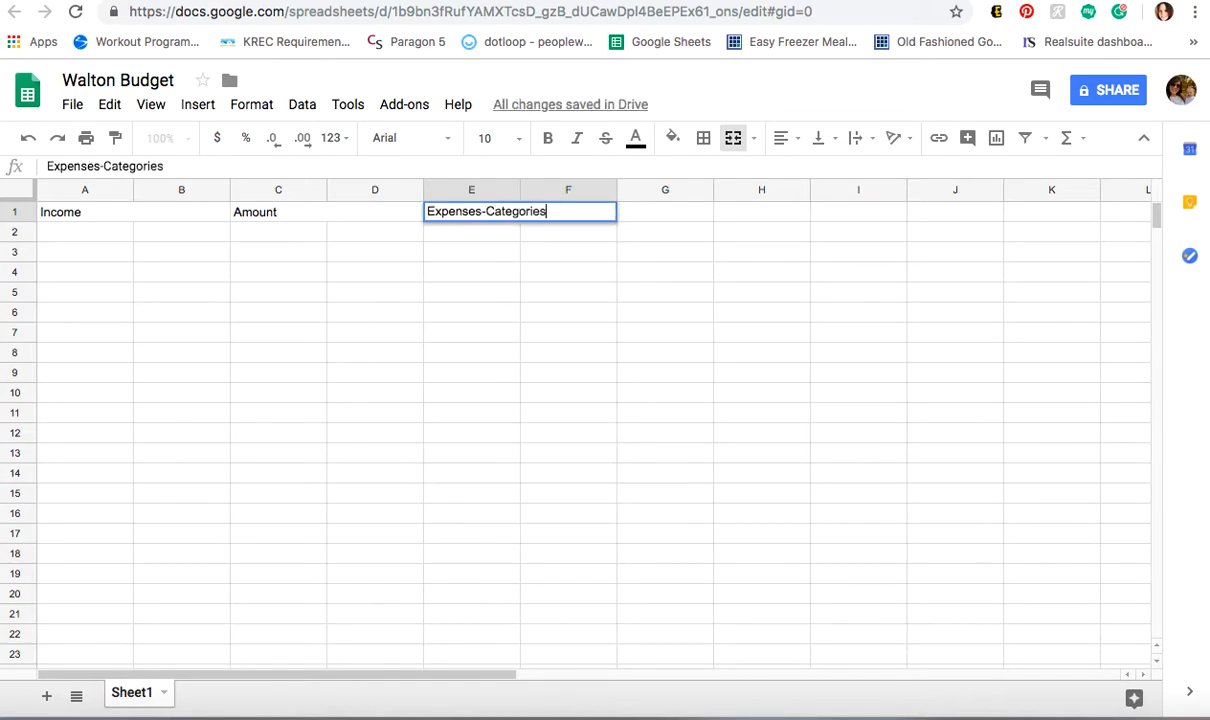
Enter the headings "Expected" in G1 and "Actual" in H1.
click(675, 215)
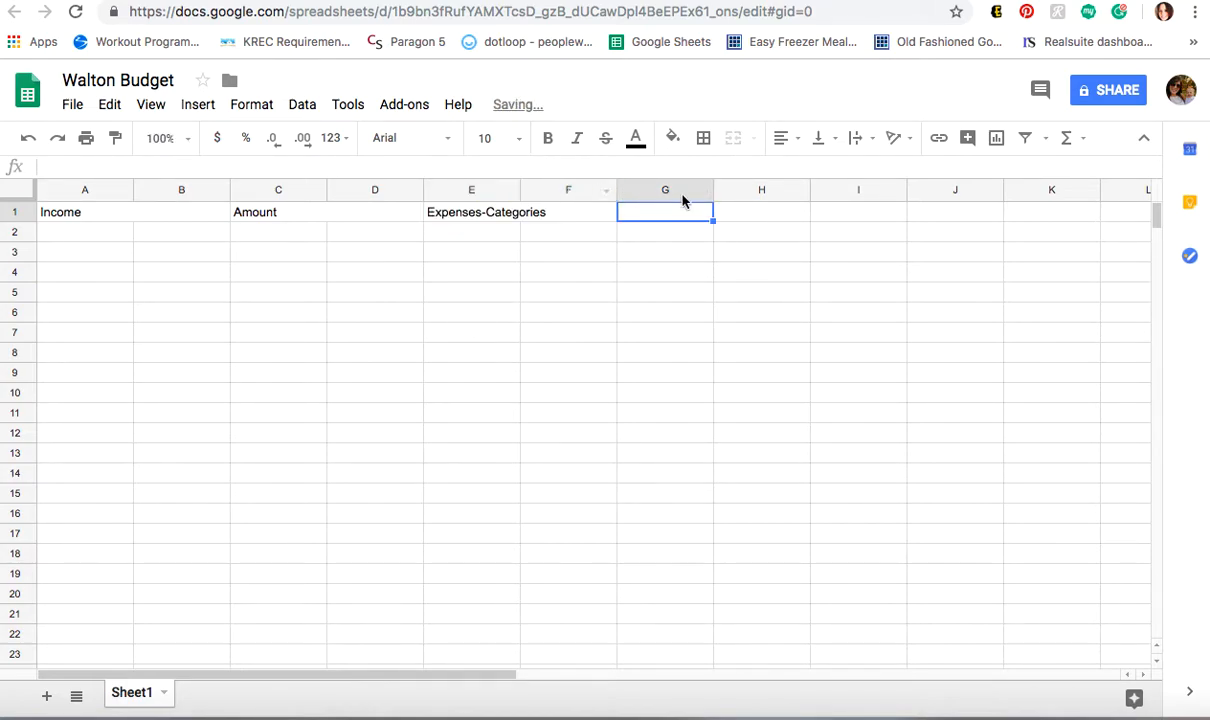
text(Expected)
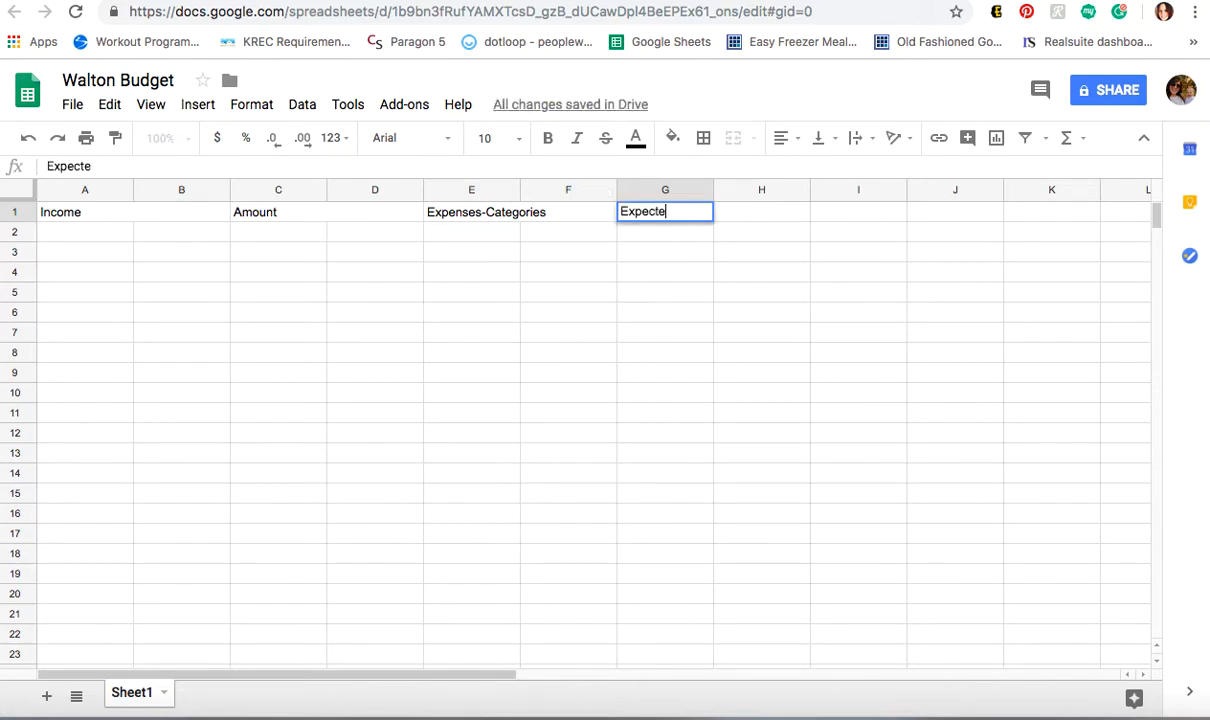
click(758, 213)
text(Actual)
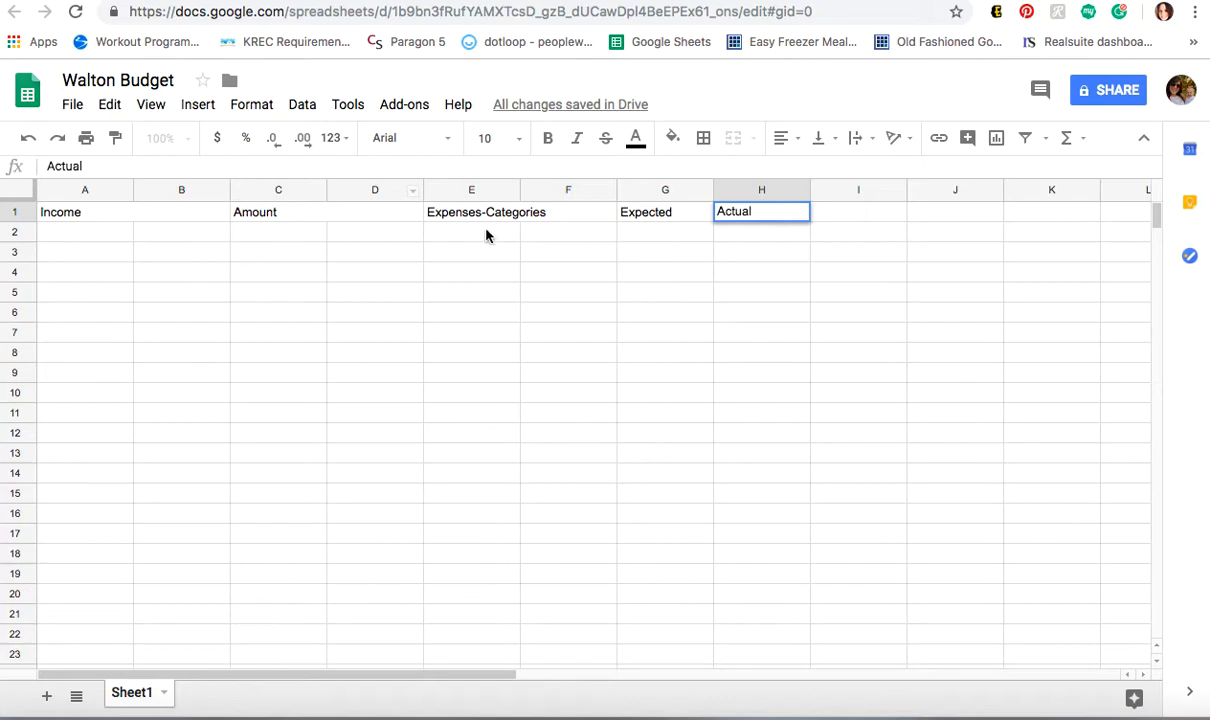
Merge columns A and B horizontally row by row over the range A2:B31 under the Income heading.
click(94, 237)
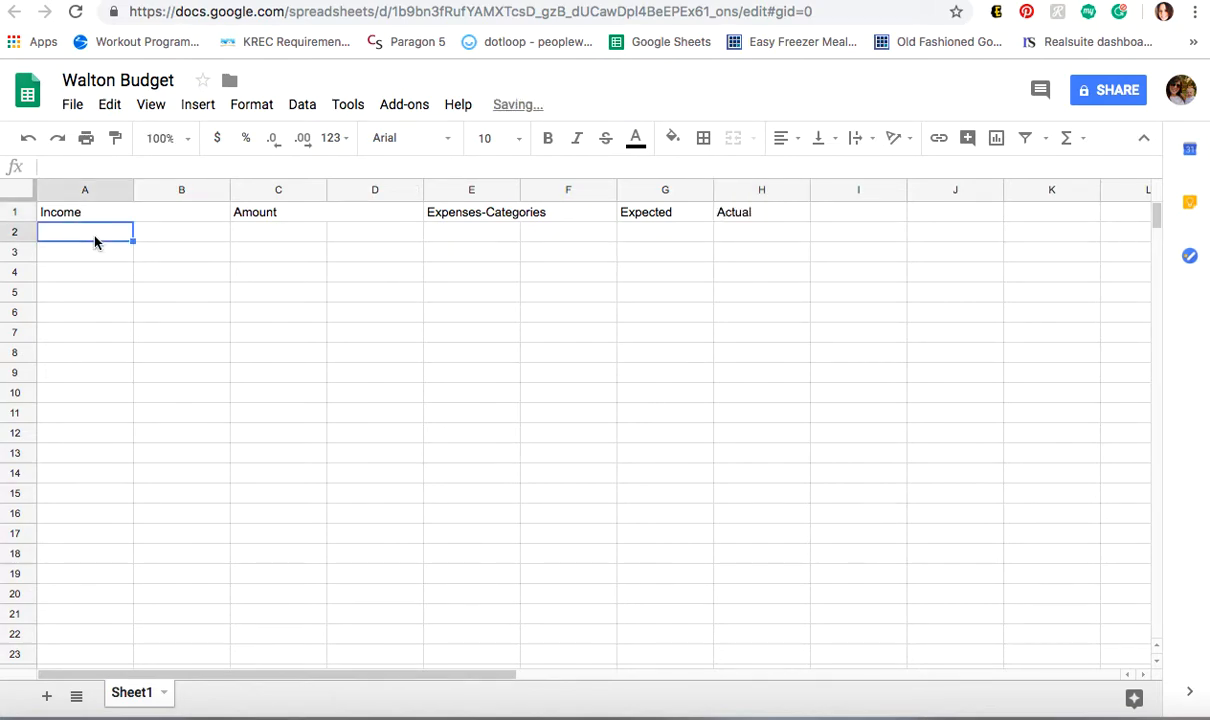
key(shift+Right)
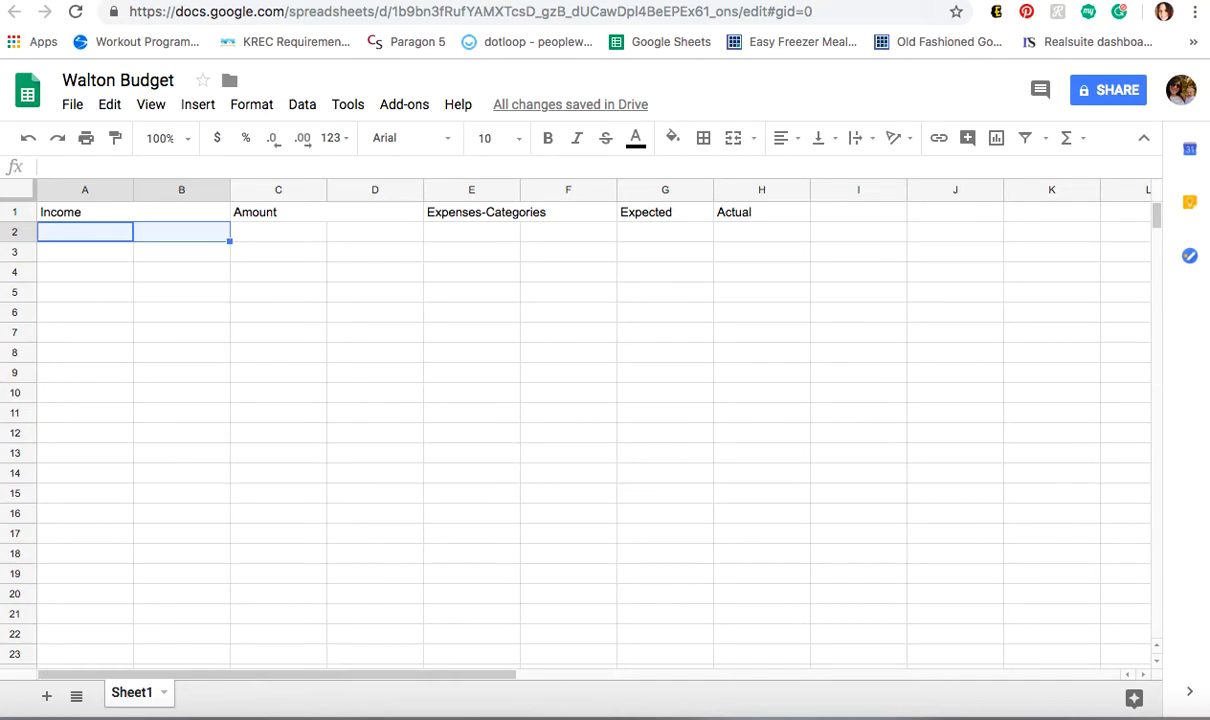
key(shift+Down)
key(shift+Down)
key(shift+Down)
key(shift+Down)
key(shift+Down)
key(shift+Down)
key(shift+Down)
key(shift+Down)
key(shift+Down)
key(shift+Down)
key(shift+Down)
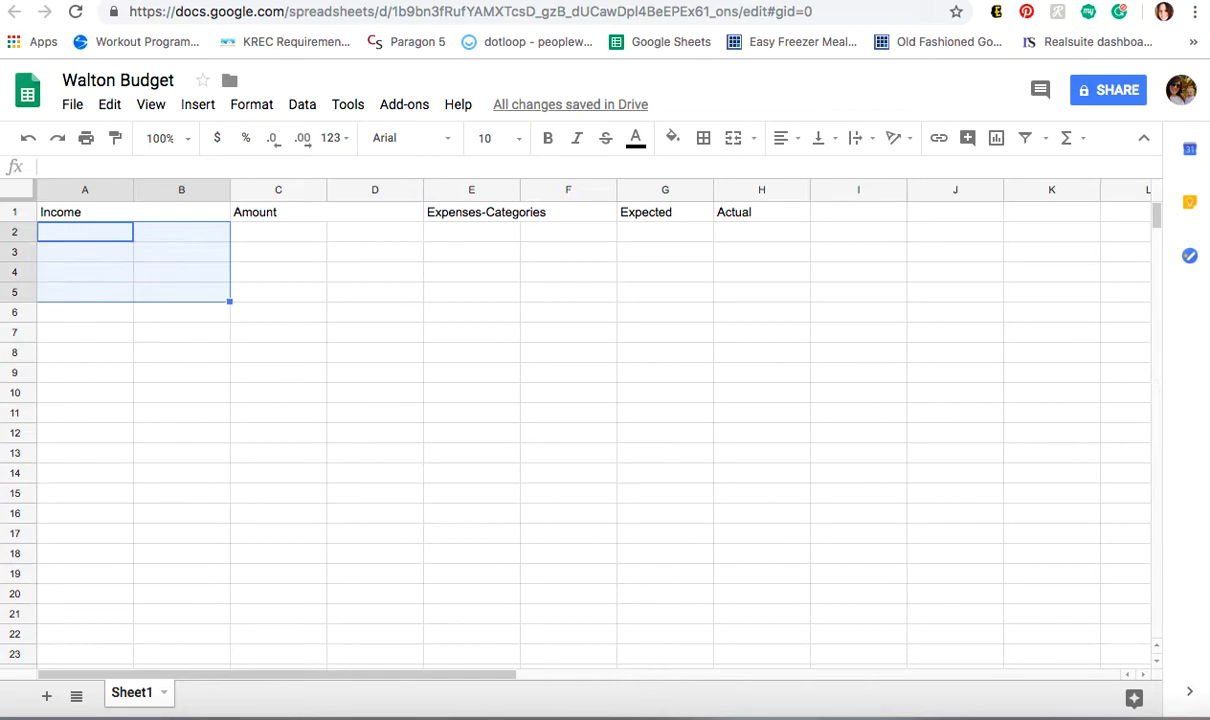
key(shift+Down)
key(shift+Down)
key(shift+Down)
key(shift+Down)
key(shift+Down)
key(shift+Down)
key(shift+Down)
key(shift+Down)
key(shift+Down)
key(shift+Down)
key(shift+Down)
key(shift+Down)
key(shift+Down)
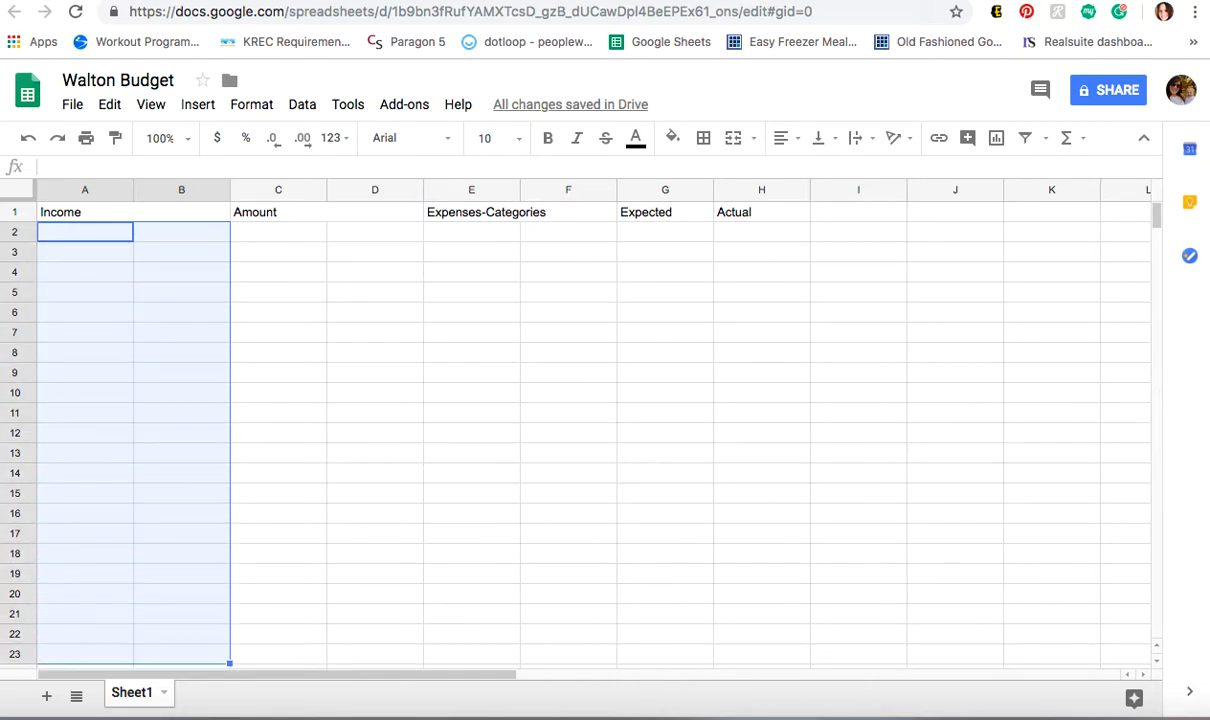
key(shift+Down)
key(shift+Down)
key(shift+Down)
key(shift+Down)
key(shift+Down)
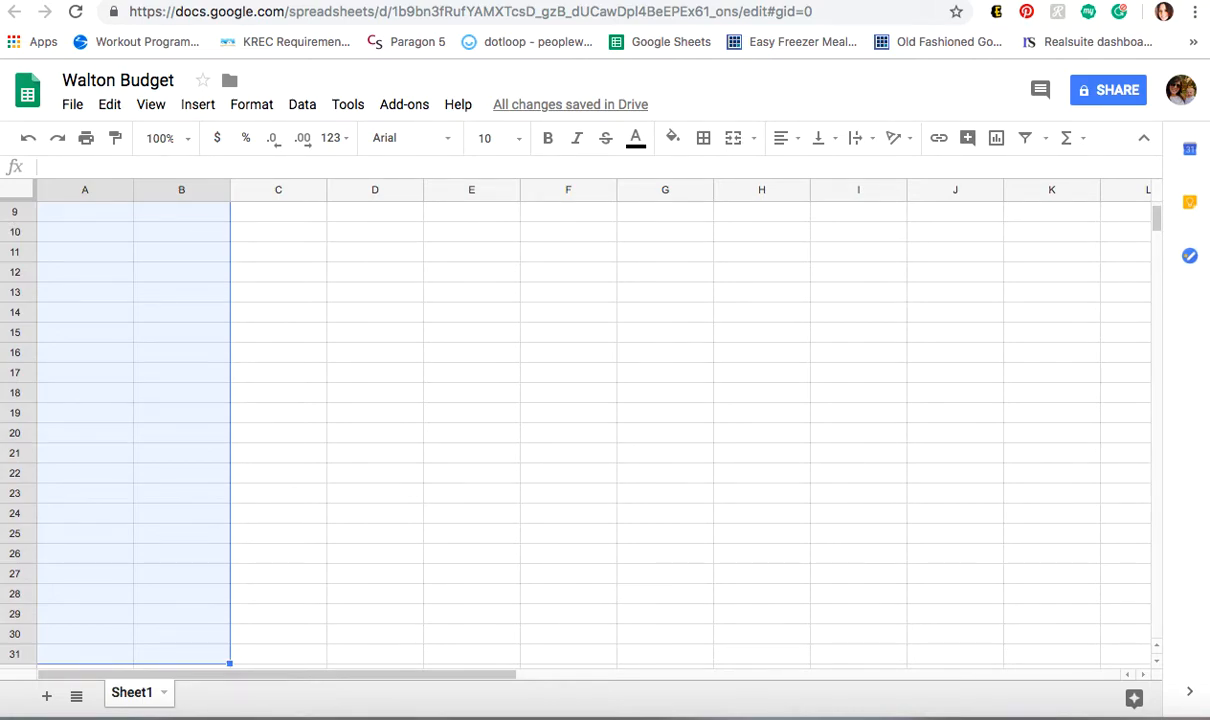
click(251, 106)
mouse_move(368, 357)
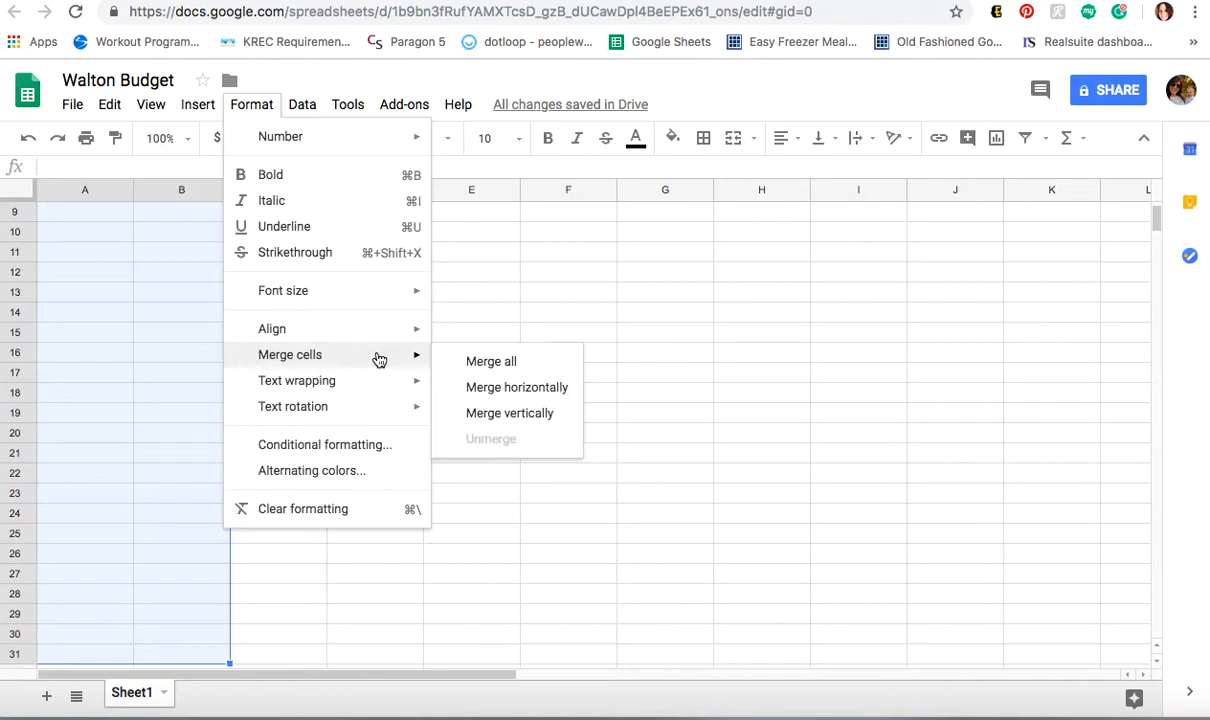
click(517, 388)
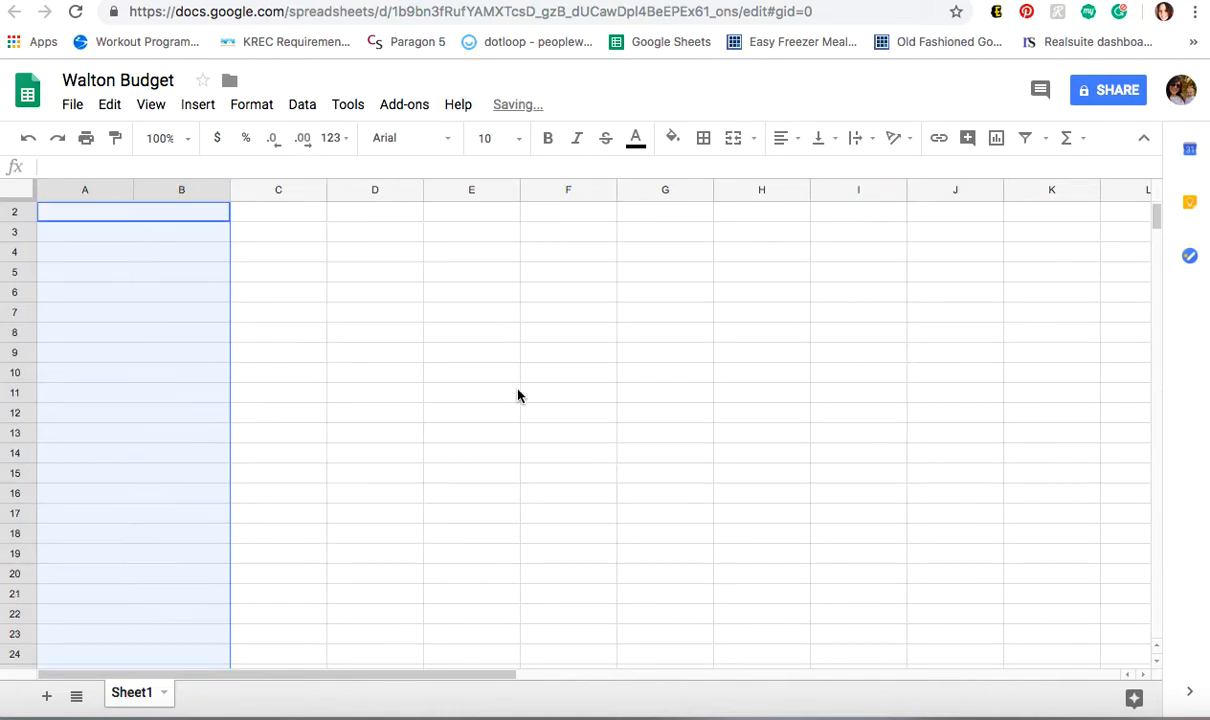
Copy the merged cells A2:B31 and paste them over C2:D31 under the Amount heading.
scroll(270, 361, up, 3)
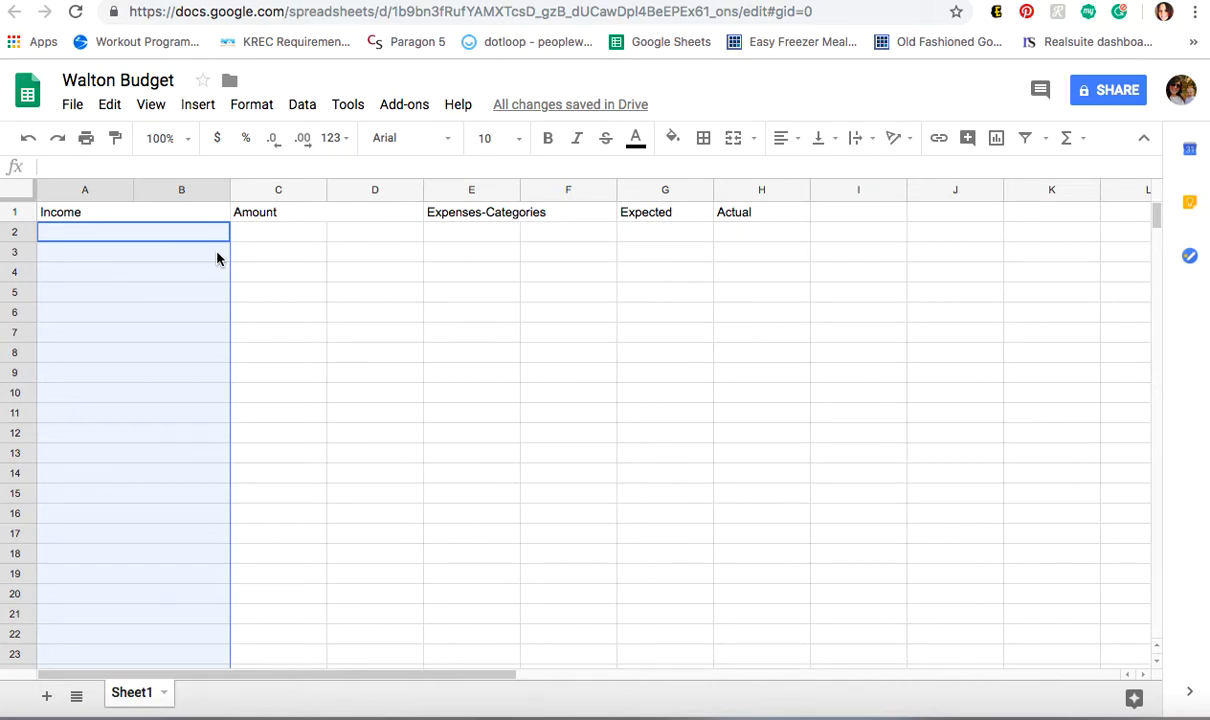
key(ctrl+c)
click(275, 234)
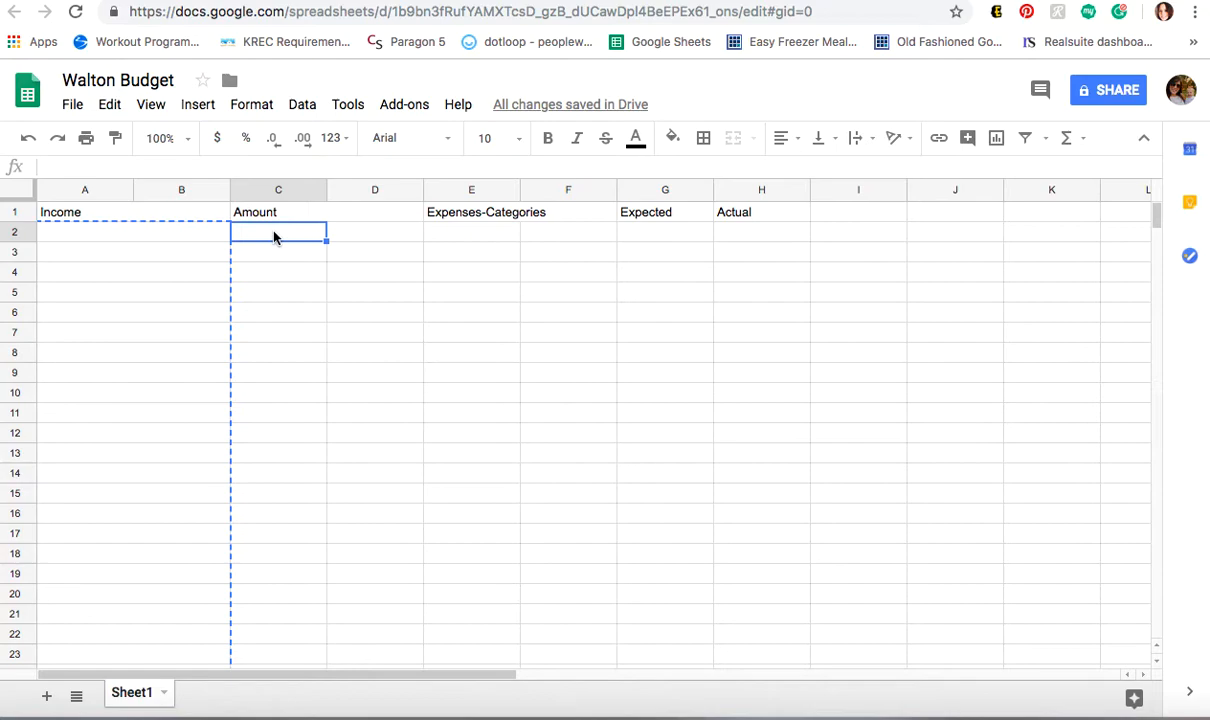
key(shift+Right)
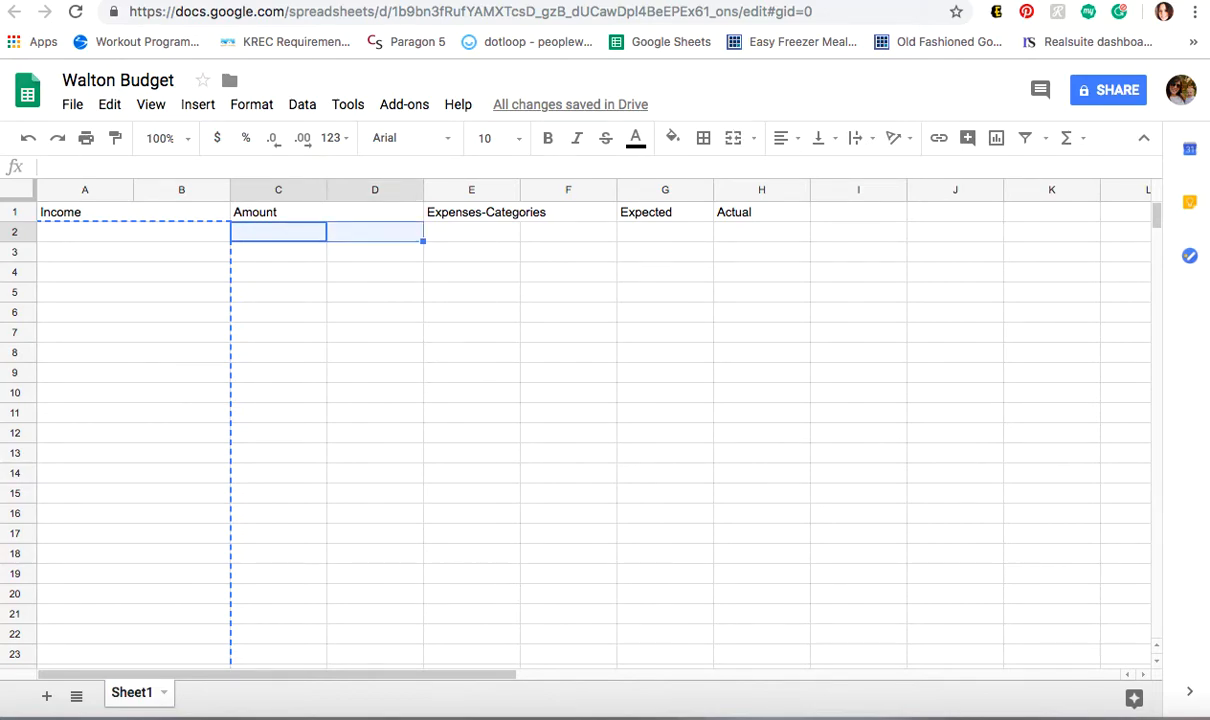
key(shift+Down)
key(shift+Down)
key(shift+Down)
key(shift+Down)
key(shift+Down)
key(shift+Down)
key(shift+Down)
key(shift+Down)
key(shift+Down)
key(shift+Down)
key(shift+Down)
key(shift+Down)
key(shift+Down)
key(shift+Down)
key(shift+Down)
key(shift+Down)
key(shift+Down)
key(shift+Down)
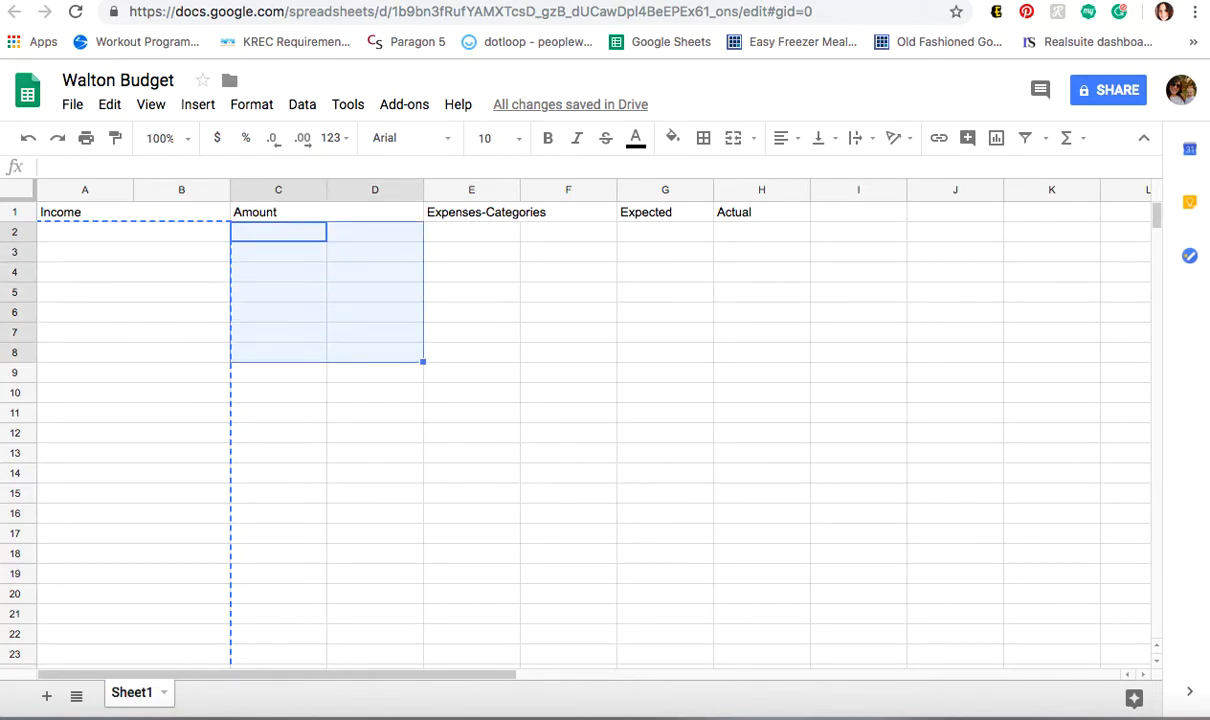
key(shift+Down)
key(shift+Down)
key(shift+Down)
key(shift+Down)
key(shift+Down)
key(shift+Down)
key(shift+Down)
key(shift+Down)
key(shift+Down)
key(shift+Down)
key(shift+Down)
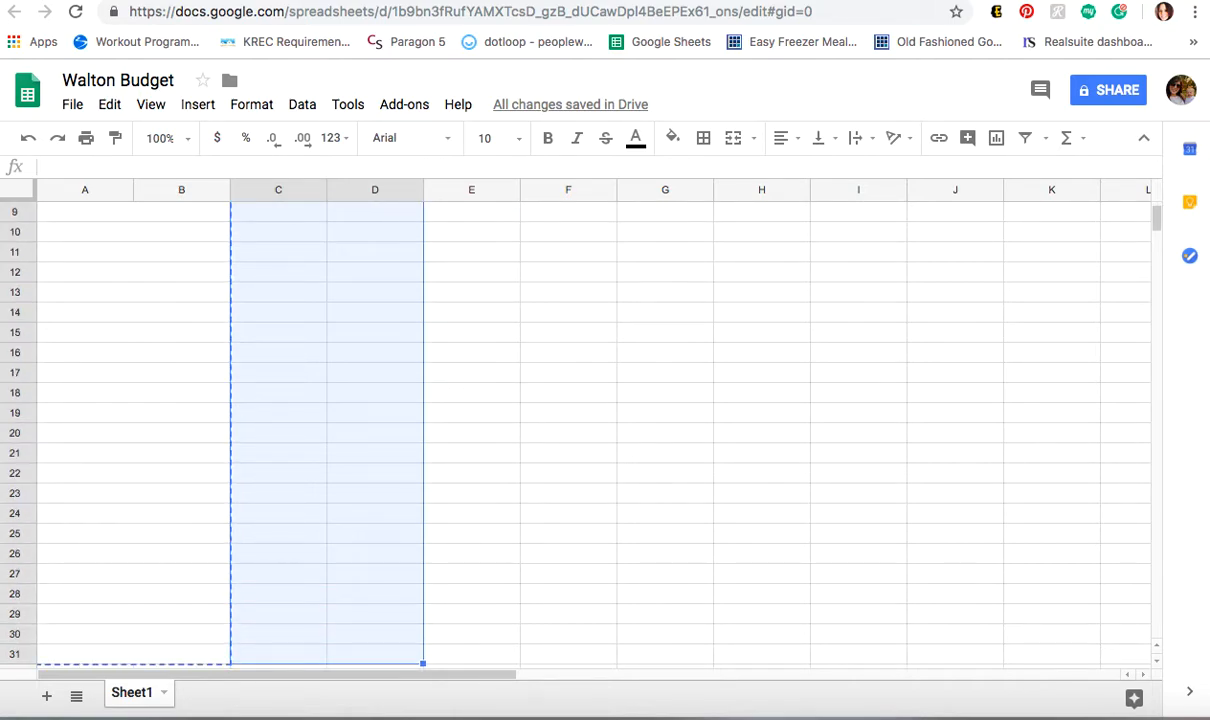
key(ctrl+v)
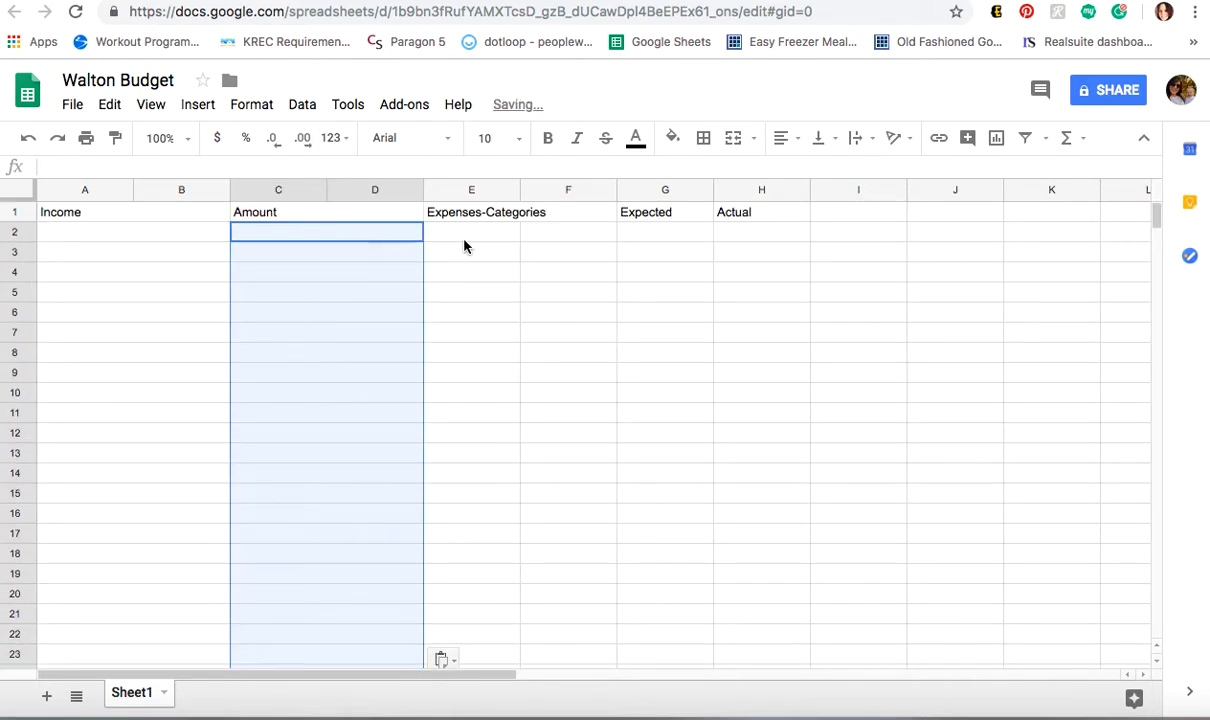
Paste the copied merged cells over E2:F31 under the Expenses-Categories heading.
click(463, 240)
key(shift+Right)
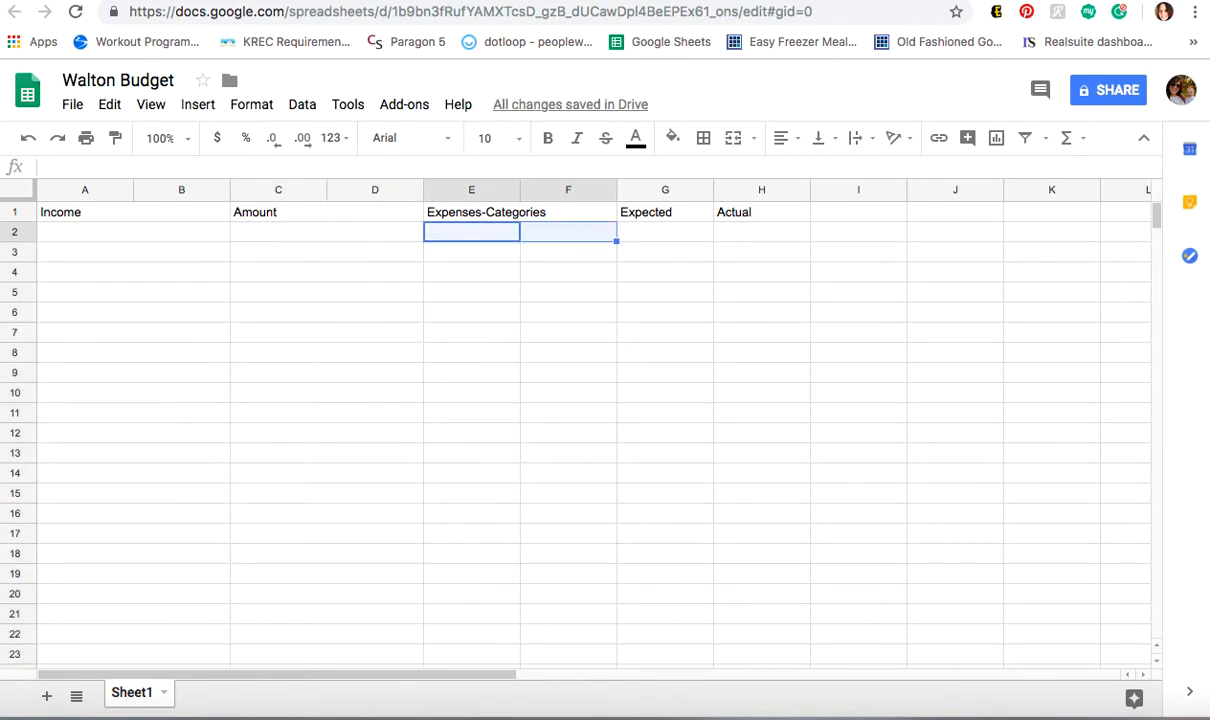
key(shift+Down)
key(shift+Down)
key(shift+Down)
key(shift+Down)
key(shift+Down)
key(shift+Down)
key(shift+Down)
key(shift+Down)
key(shift+Down)
key(shift+Down)
key(shift+Down)
key(shift+Down)
key(shift+Down)
key(shift+Down)
key(shift+Down)
key(shift+Down)
key(shift+Down)
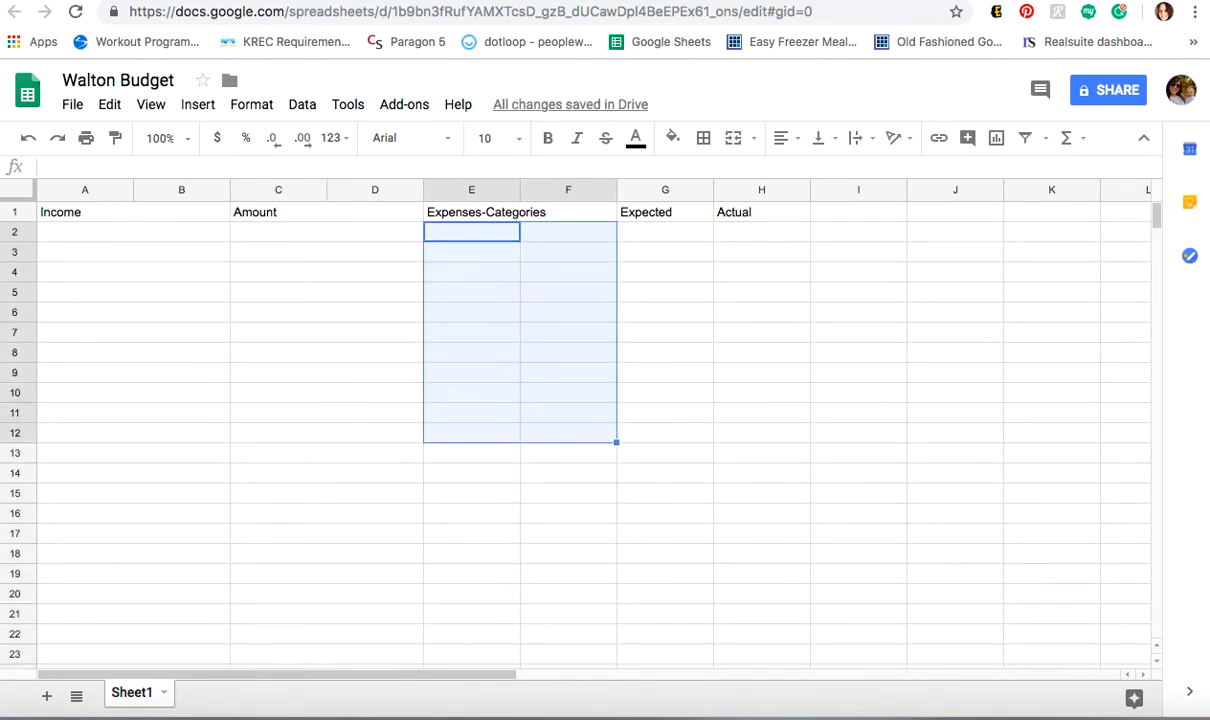
key(shift+Down)
key(shift+Down)
key(shift+Down)
key(shift+Down)
key(shift+Down)
key(shift+Down)
key(shift+Down)
key(shift+Down)
key(shift+Down)
key(shift+Down)
key(shift+Down)
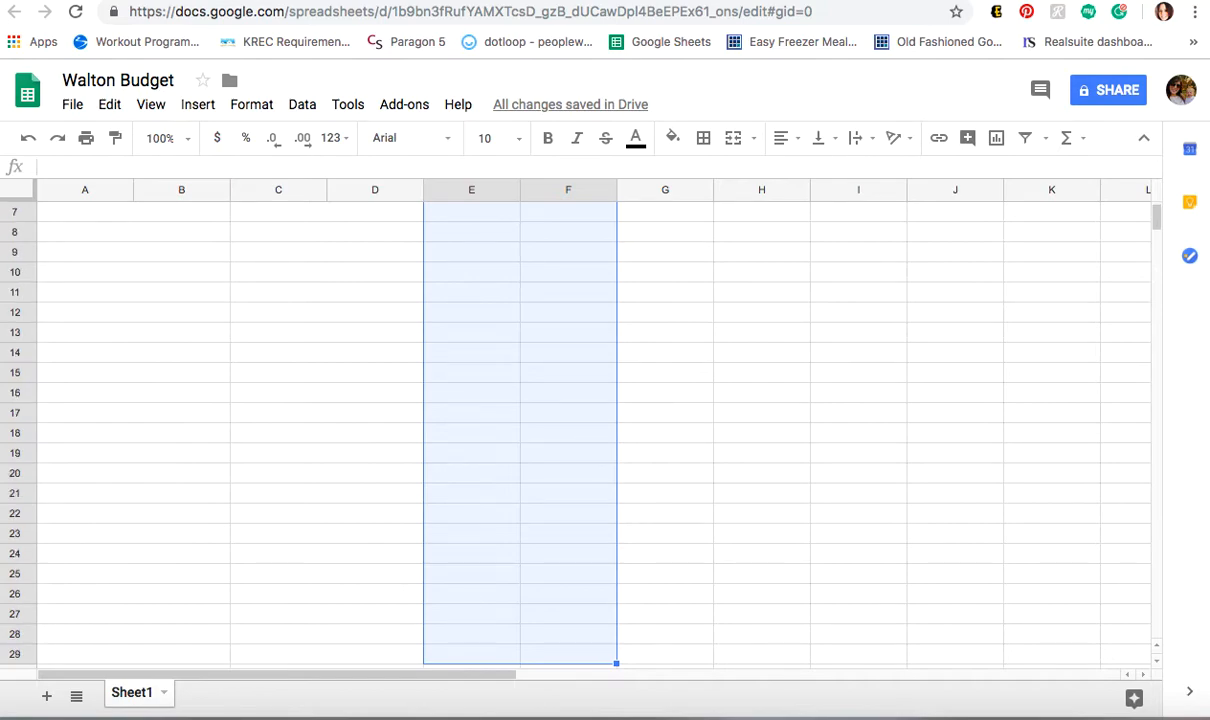
key(shift+Down)
key(ctrl+v)
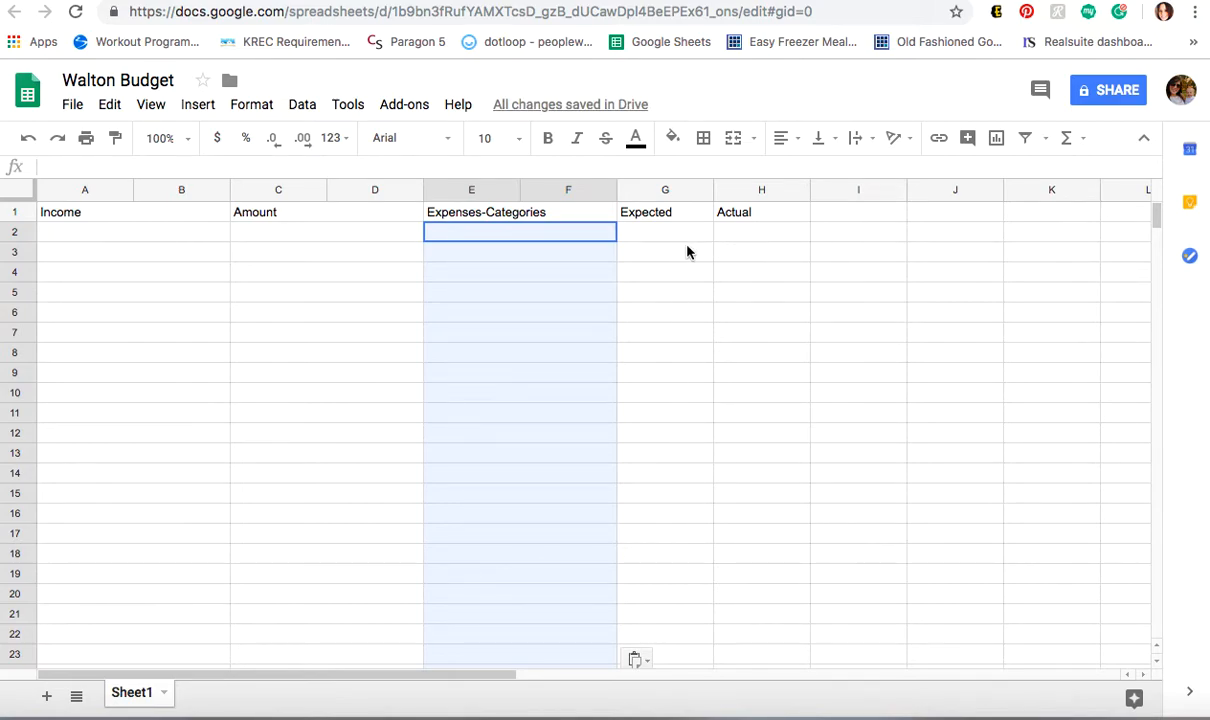
Under Income, enter the earner's paycheck label in row 2, "Photography" in row 3 and "Real Estate" in row 4.
click(155, 233)
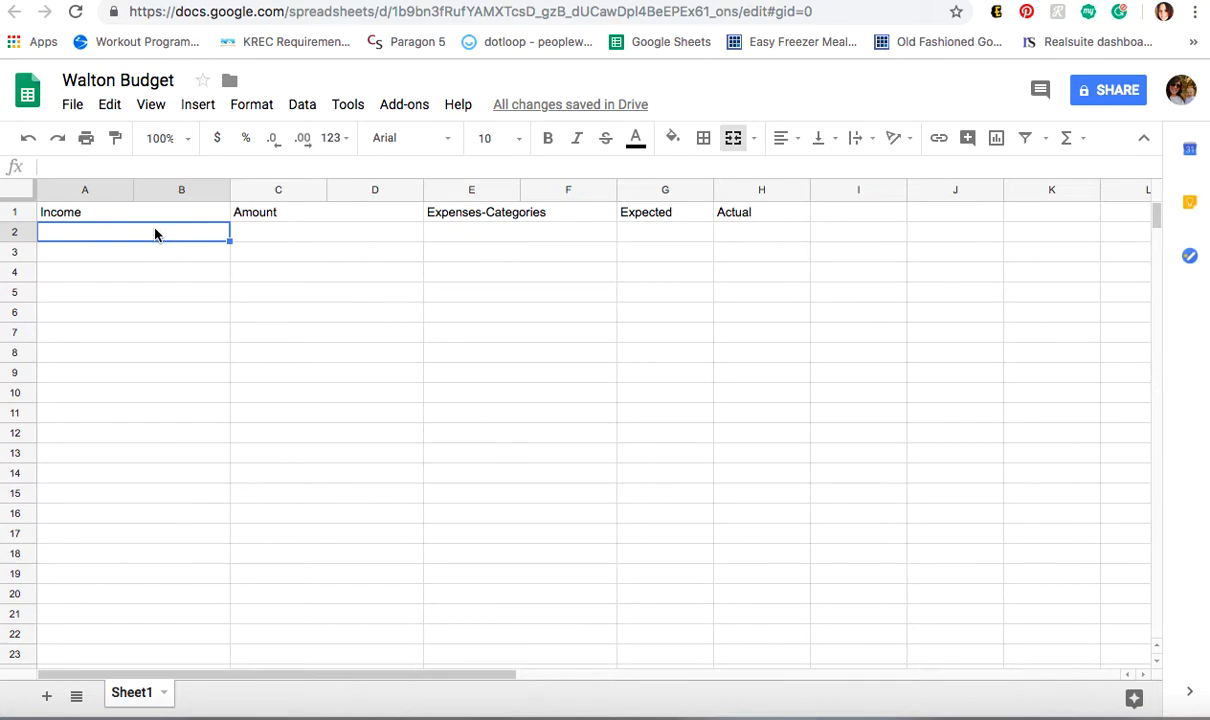
text(Zach's )
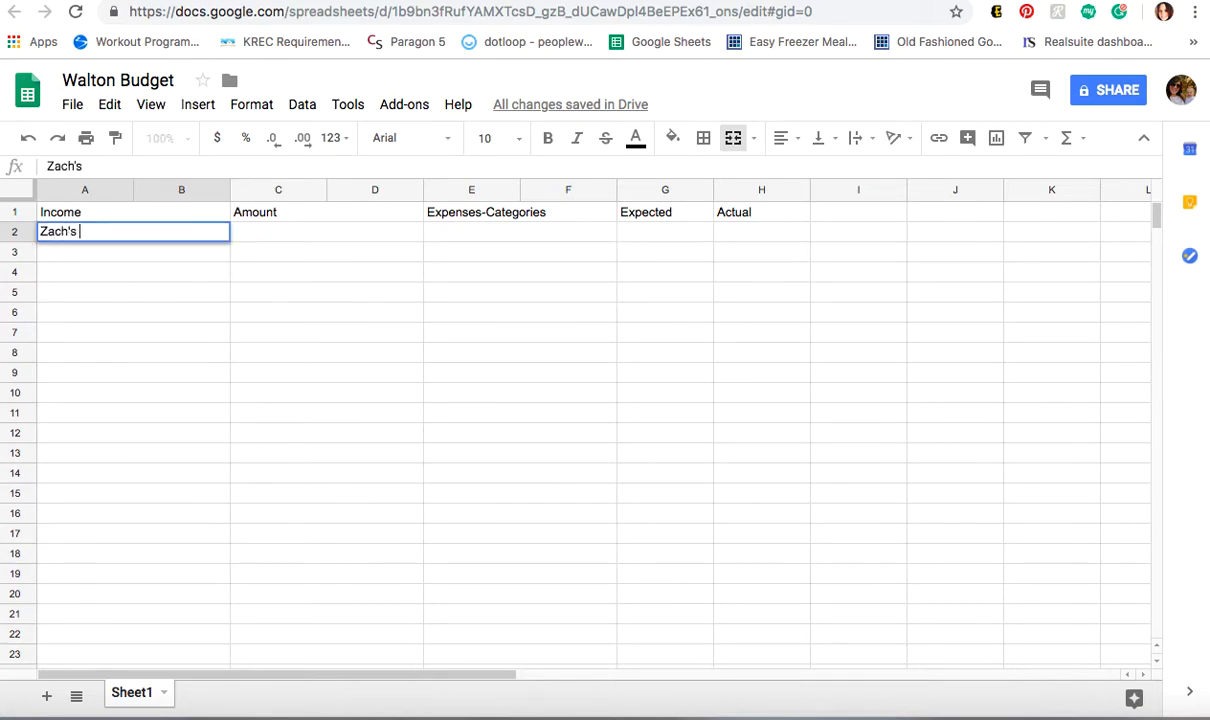
text(Paycheck)
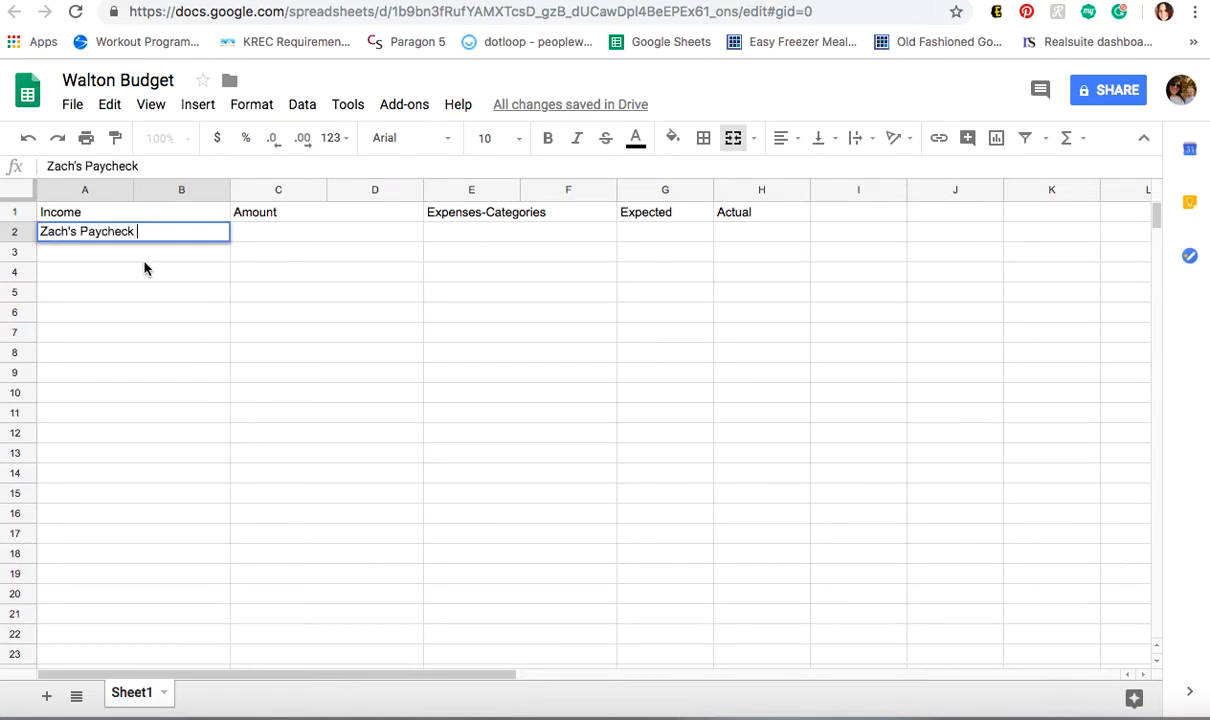
click(146, 257)
text(P)
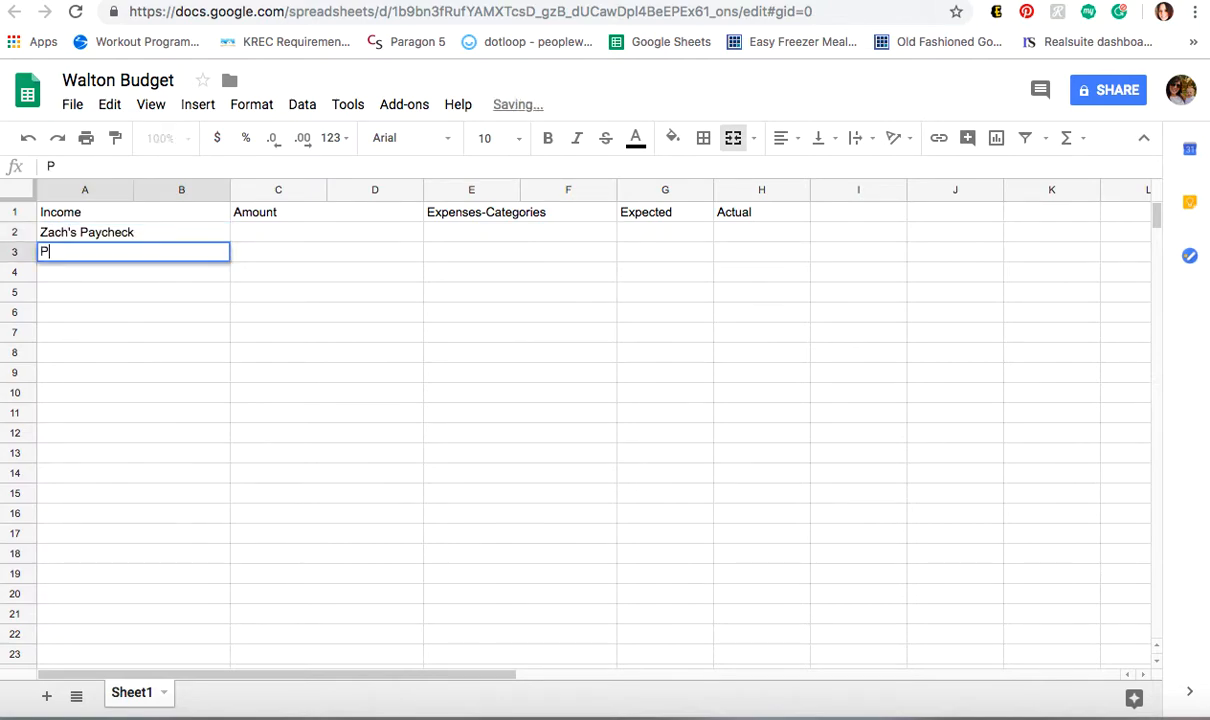
text(hotography)
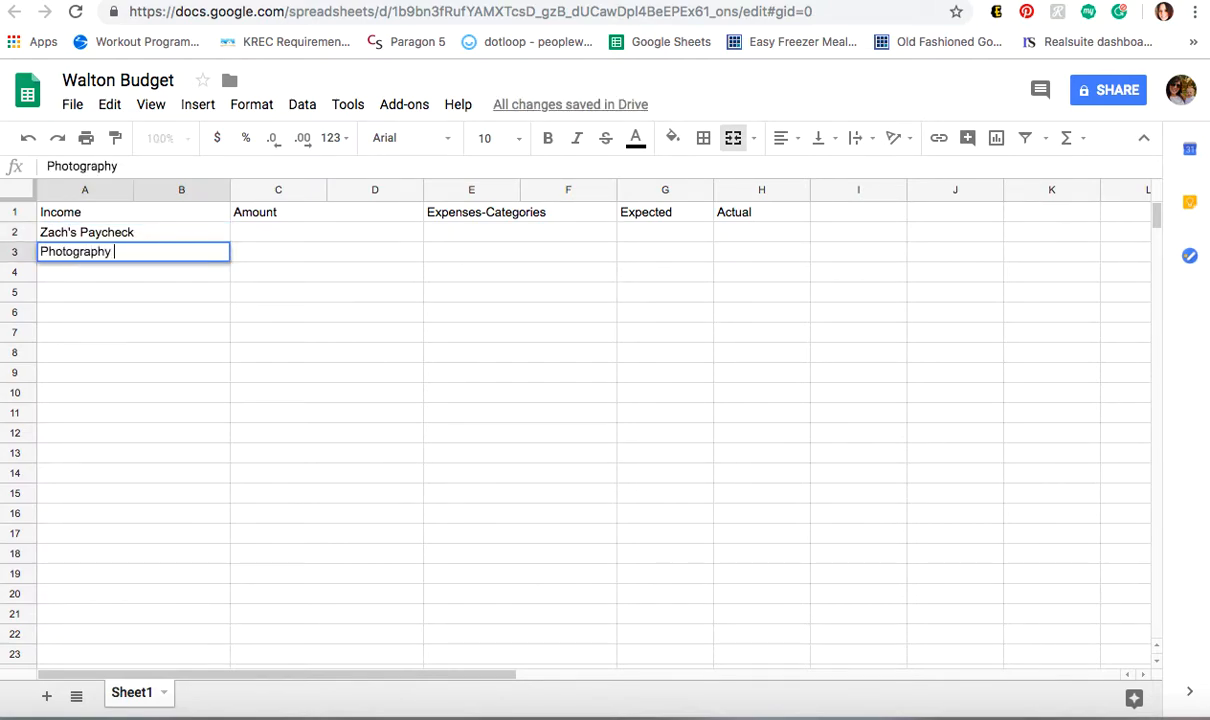
click(151, 281)
text(Real Estate)
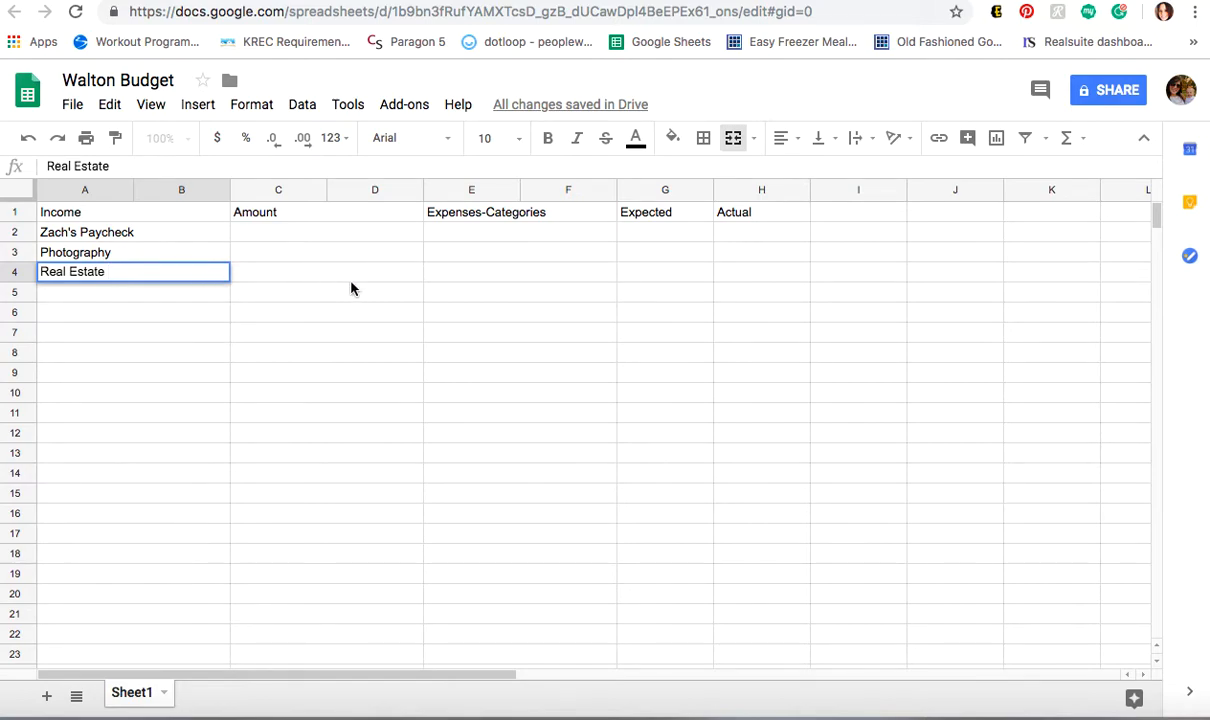
Enter the amounts 3300, 300 and 0 for the three income sources in C2:C4, and label A6 "TOTAL".
click(376, 240)
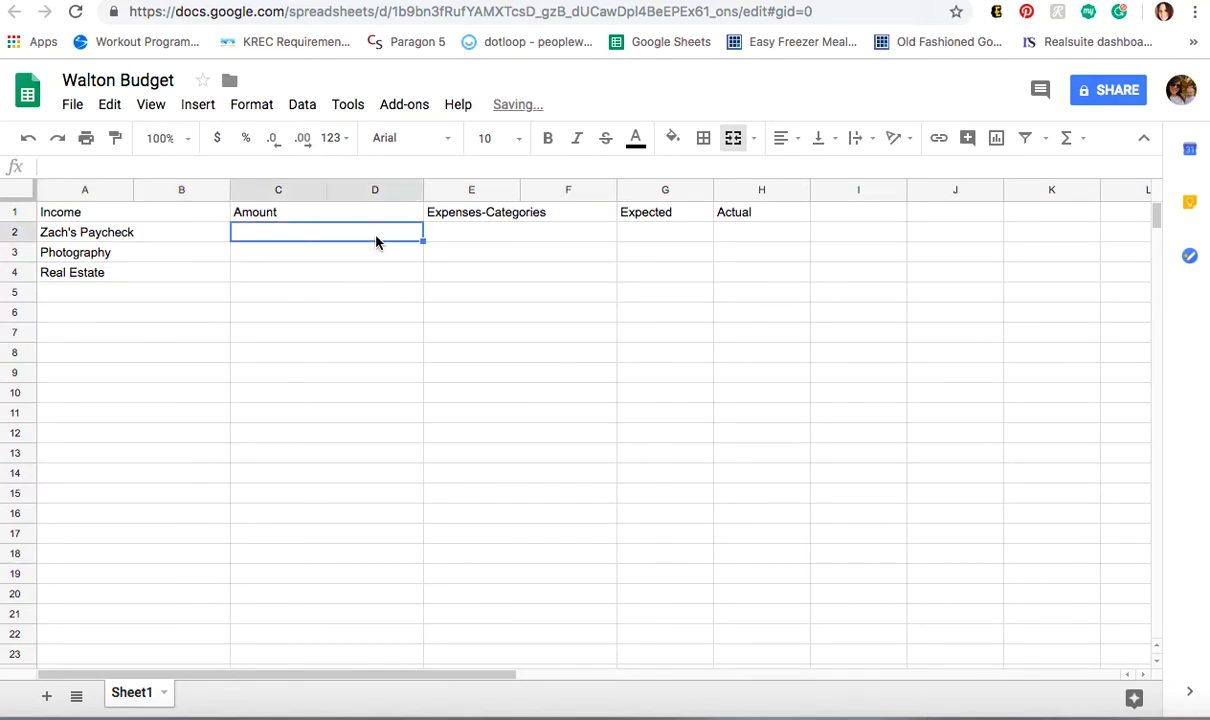
text(3300)
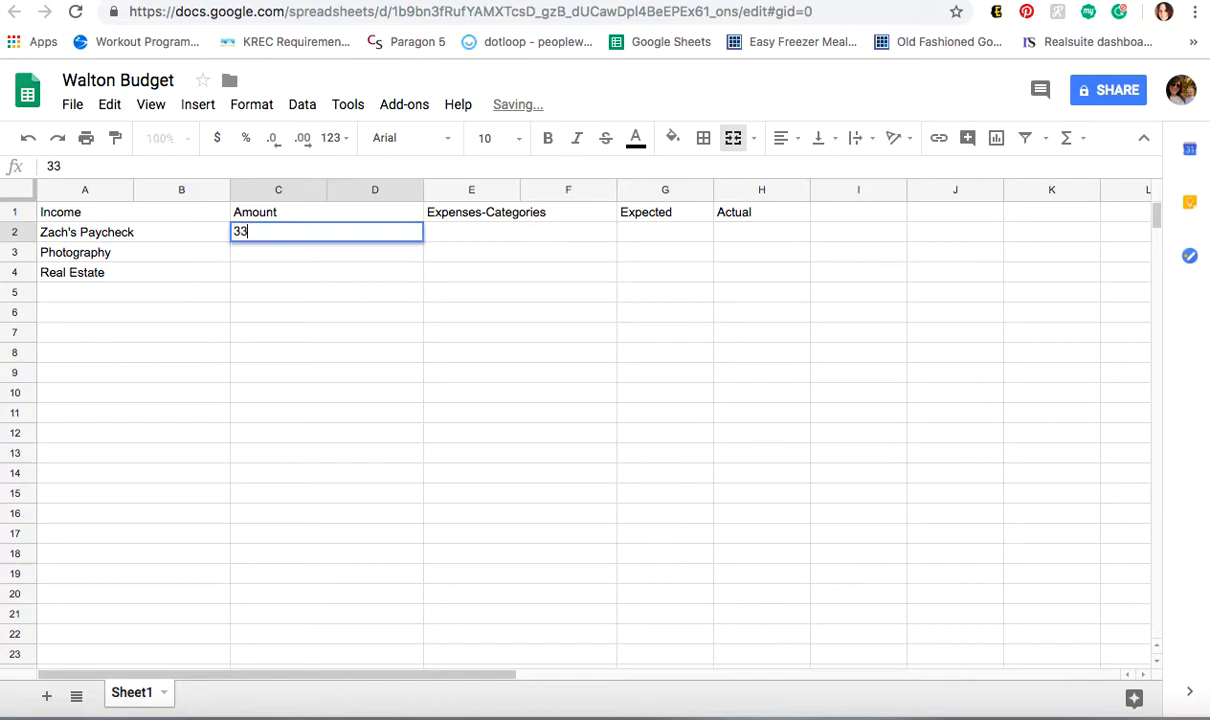
click(376, 260)
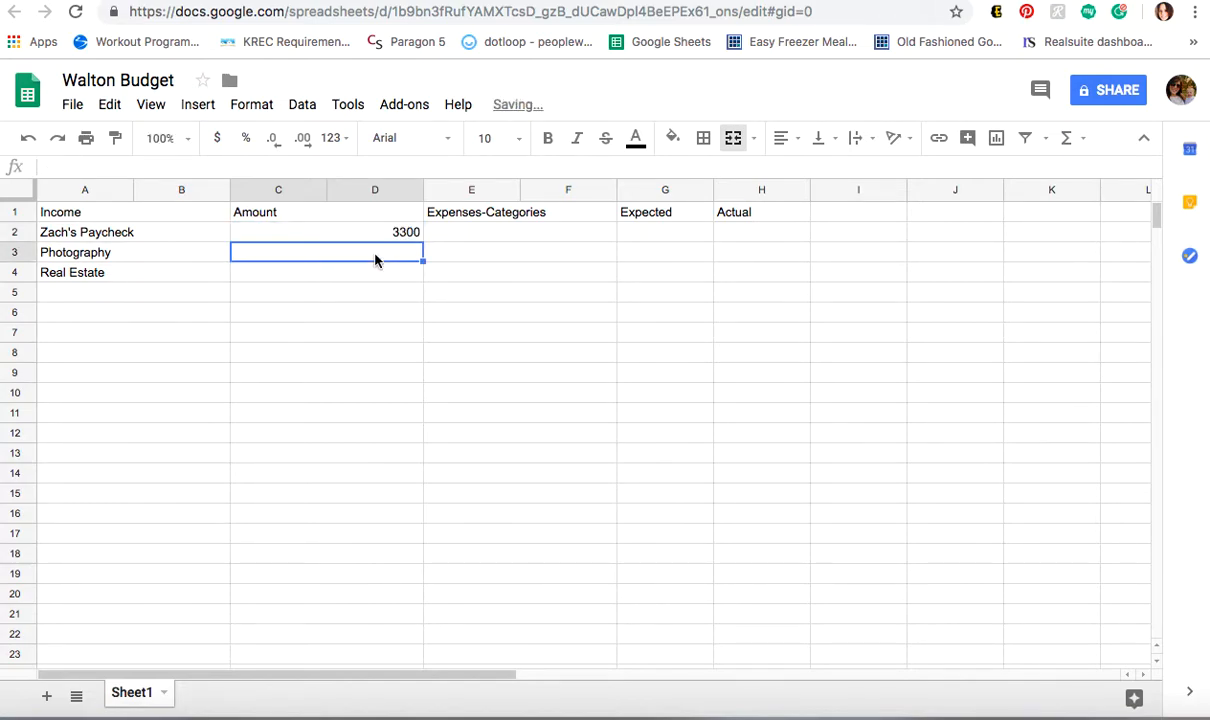
text(300)
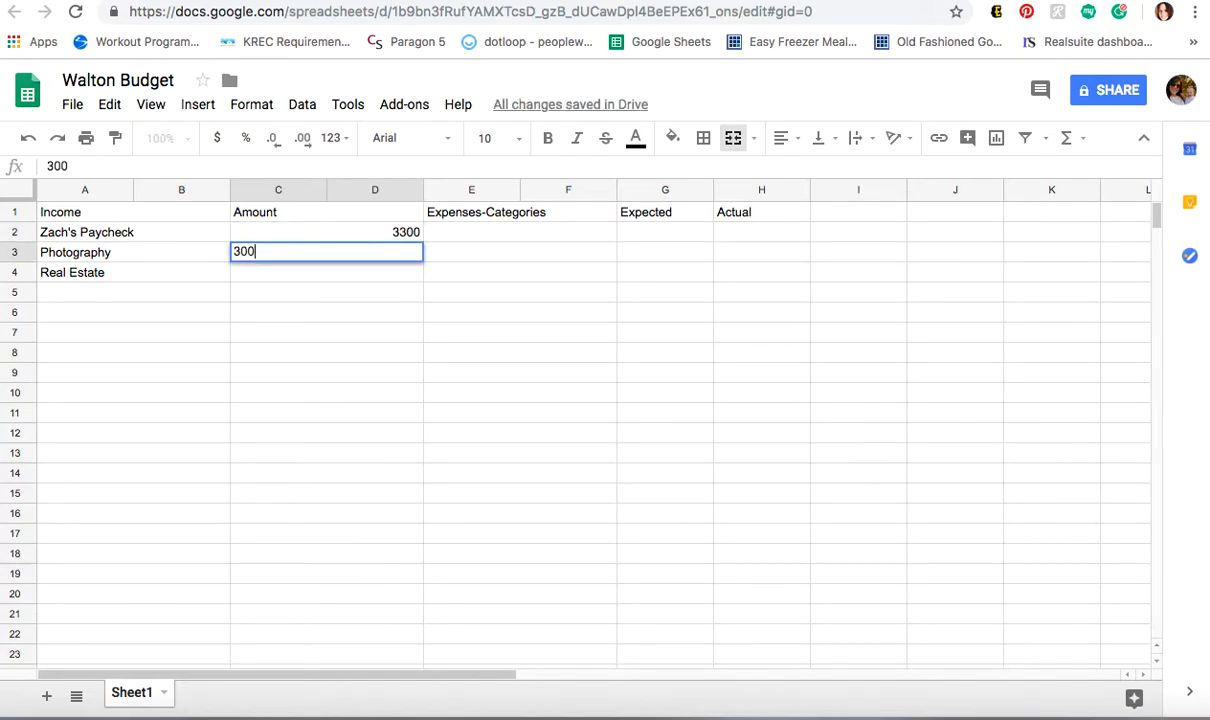
click(387, 281)
text(0)
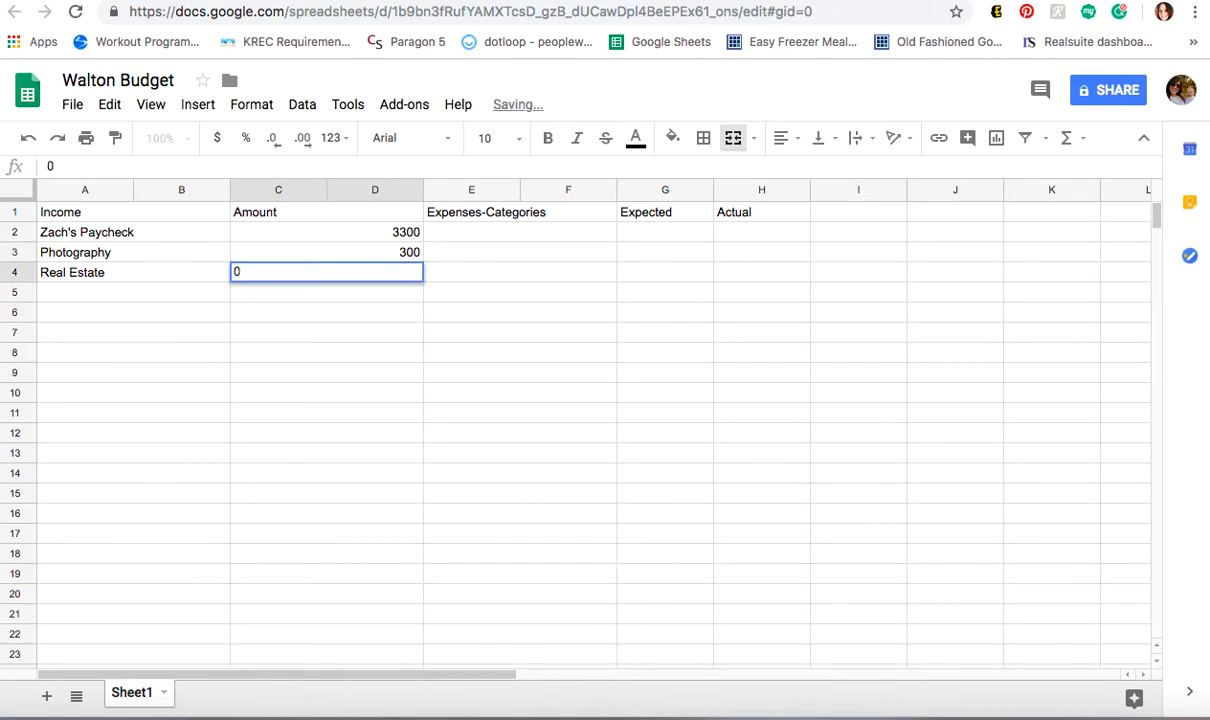
click(145, 311)
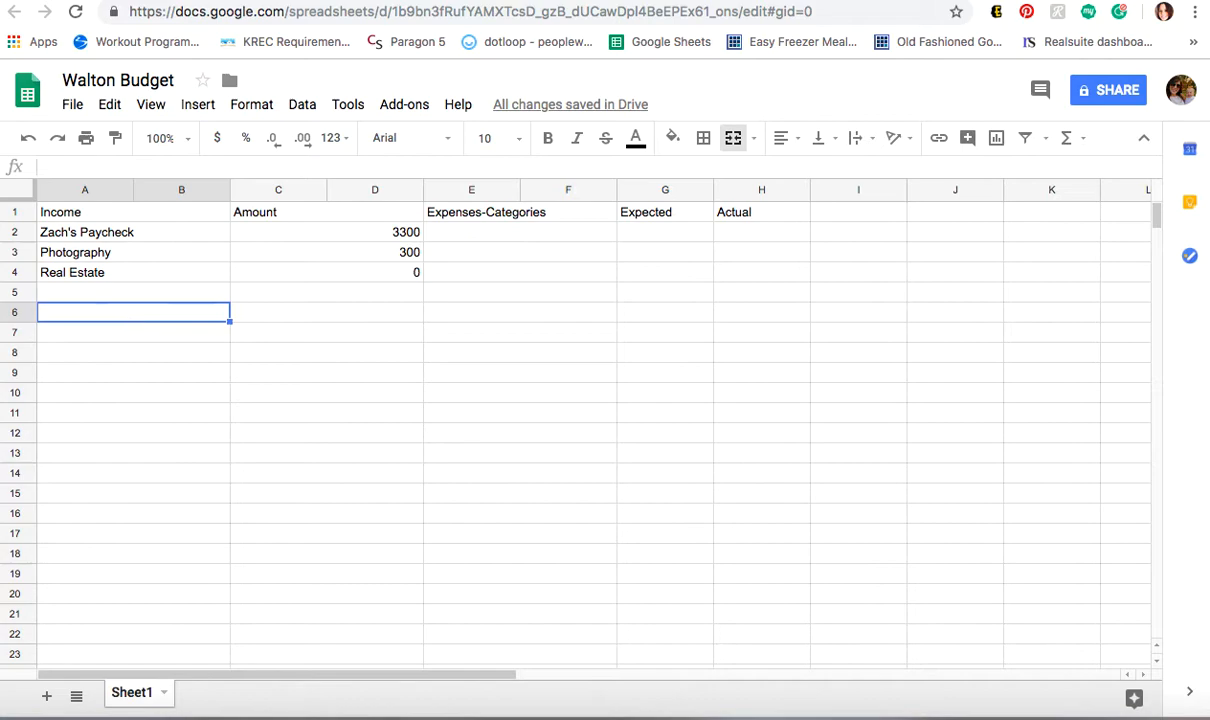
text(TOTAL)
Try inserting a SUM function from the Amount cell of the TOTAL row, and clear the formula from E6.
click(275, 321)
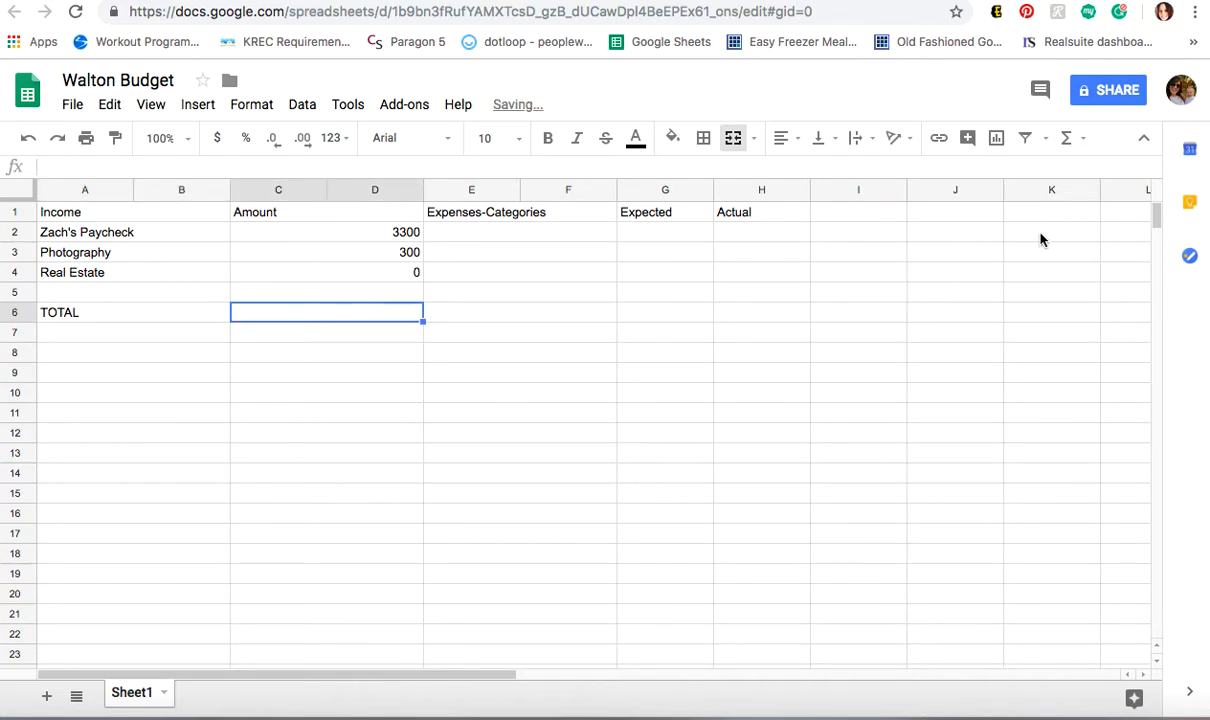
click(1070, 139)
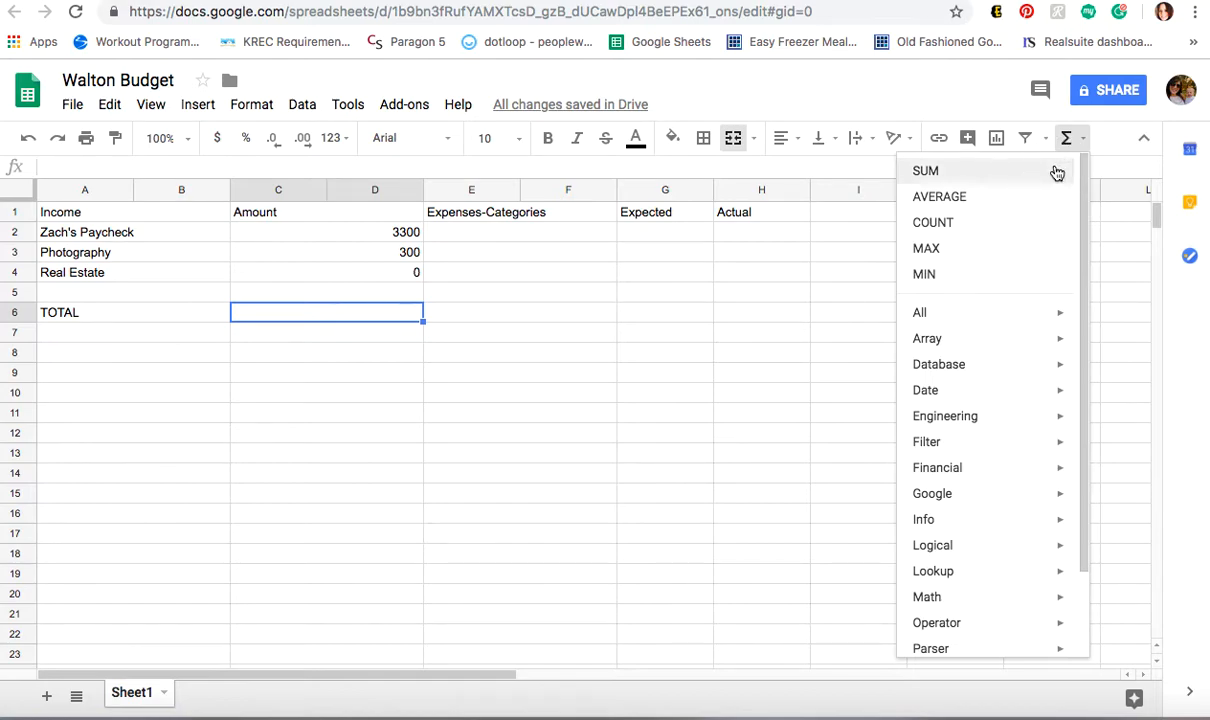
click(1057, 173)
click(413, 235)
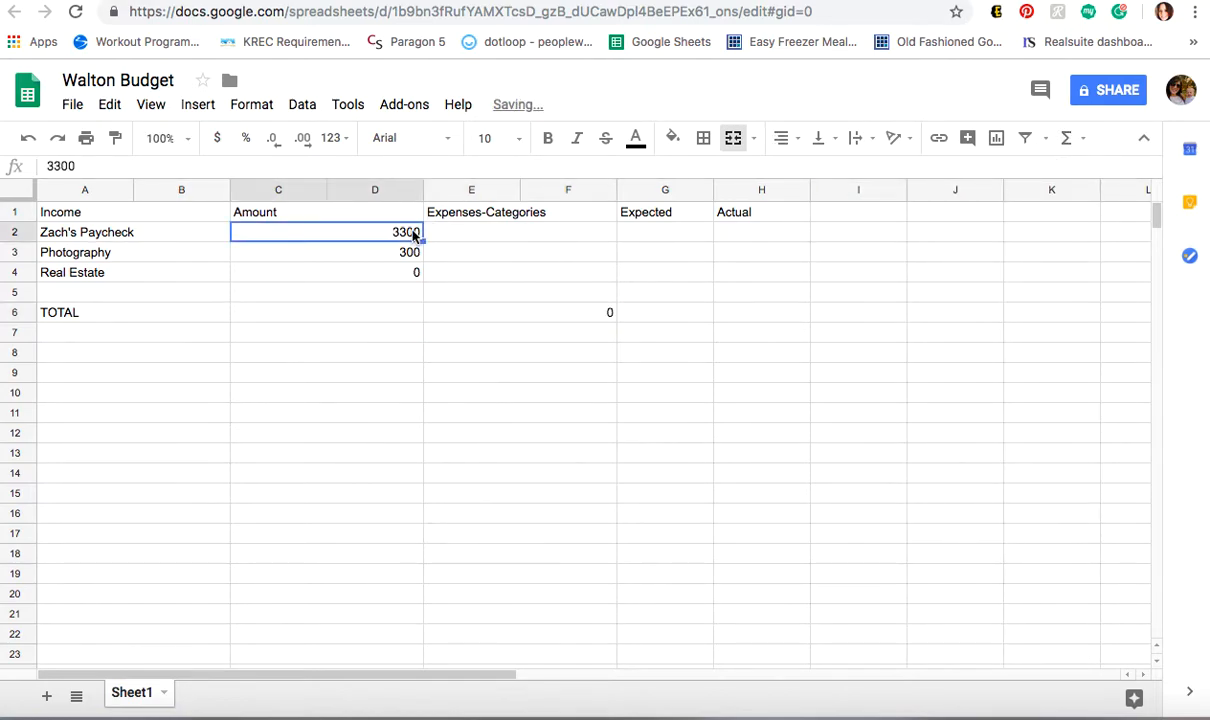
click(400, 311)
click(516, 314)
key(Delete)
Retry the built-in SUM function from C6 with the income amounts in rows 2 to 4, and clear the formula from E6.
click(413, 320)
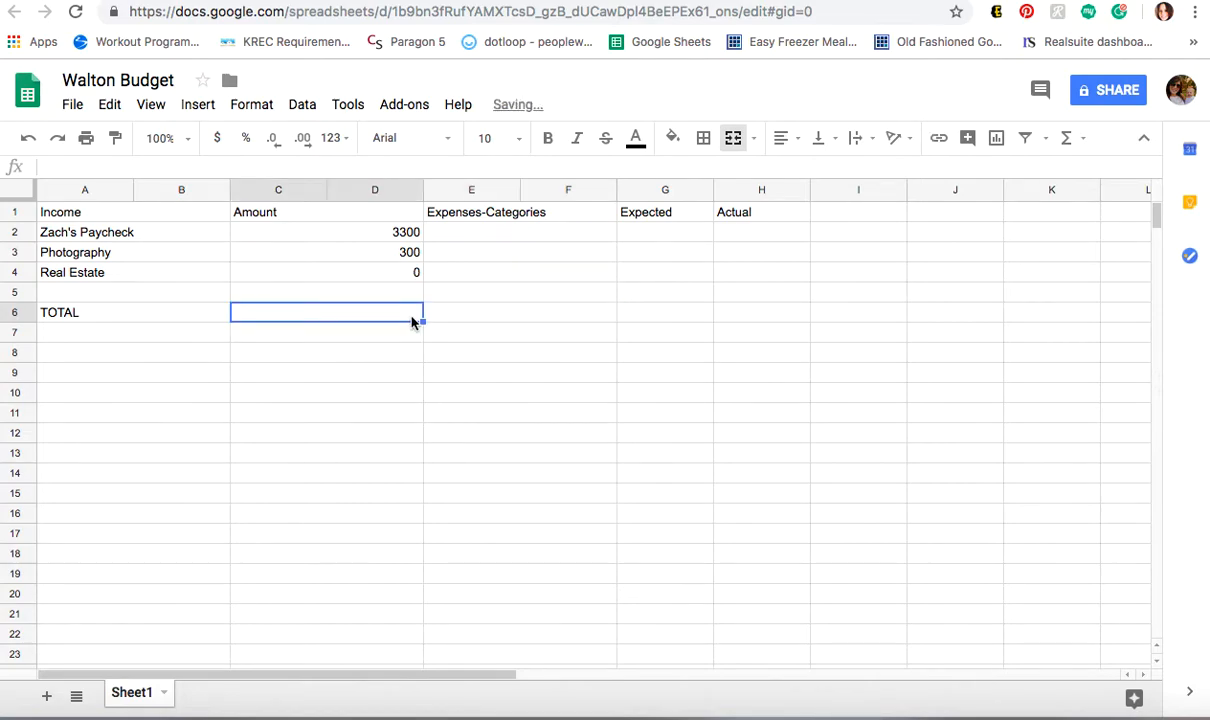
click(1067, 137)
click(1035, 176)
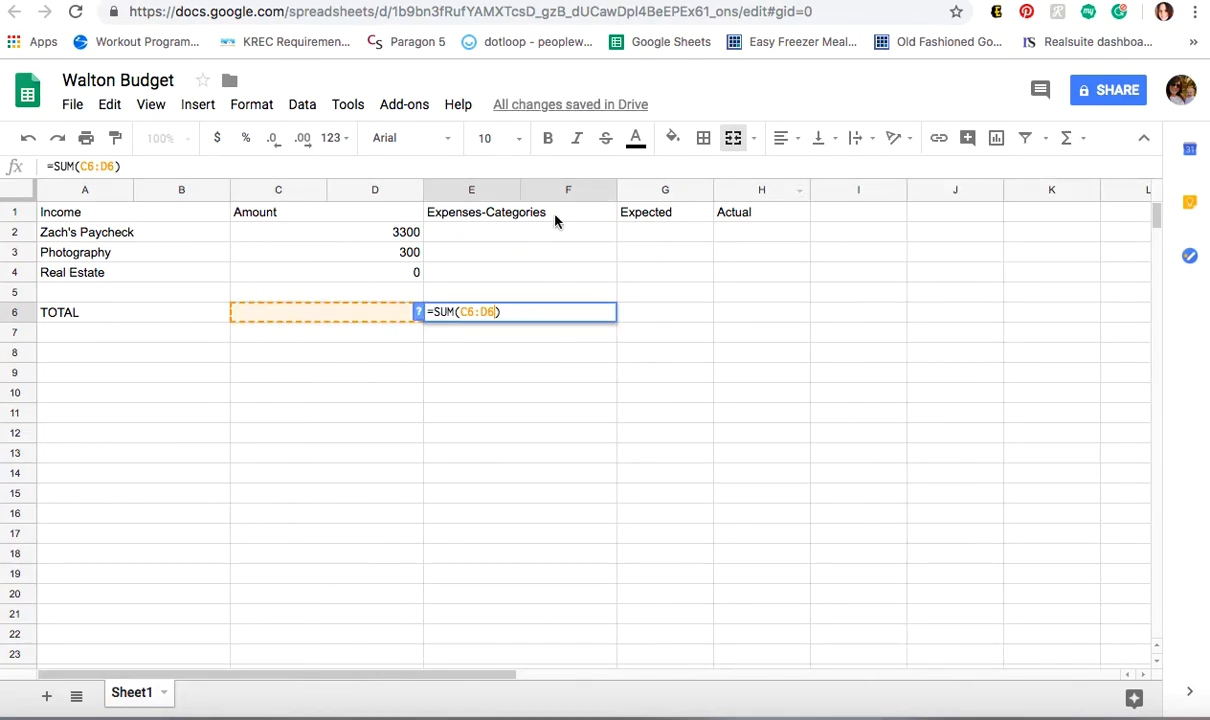
click(412, 238)
drag(412, 238, 410, 278)
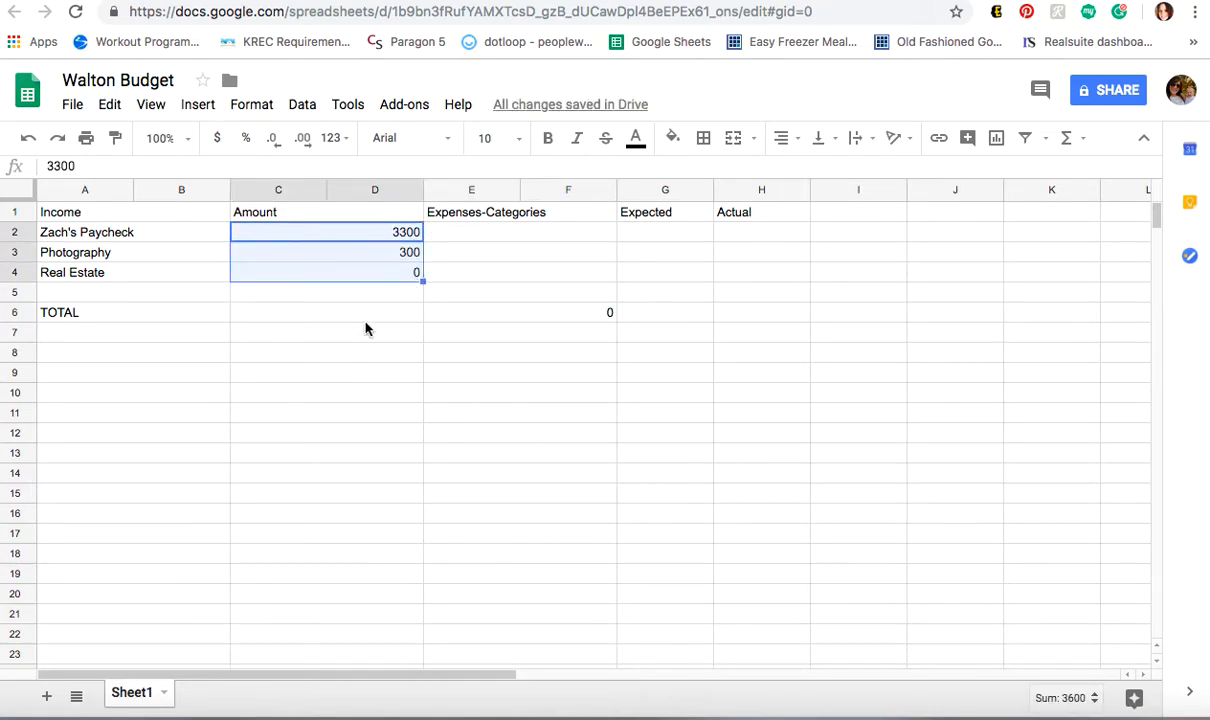
click(359, 316)
click(609, 316)
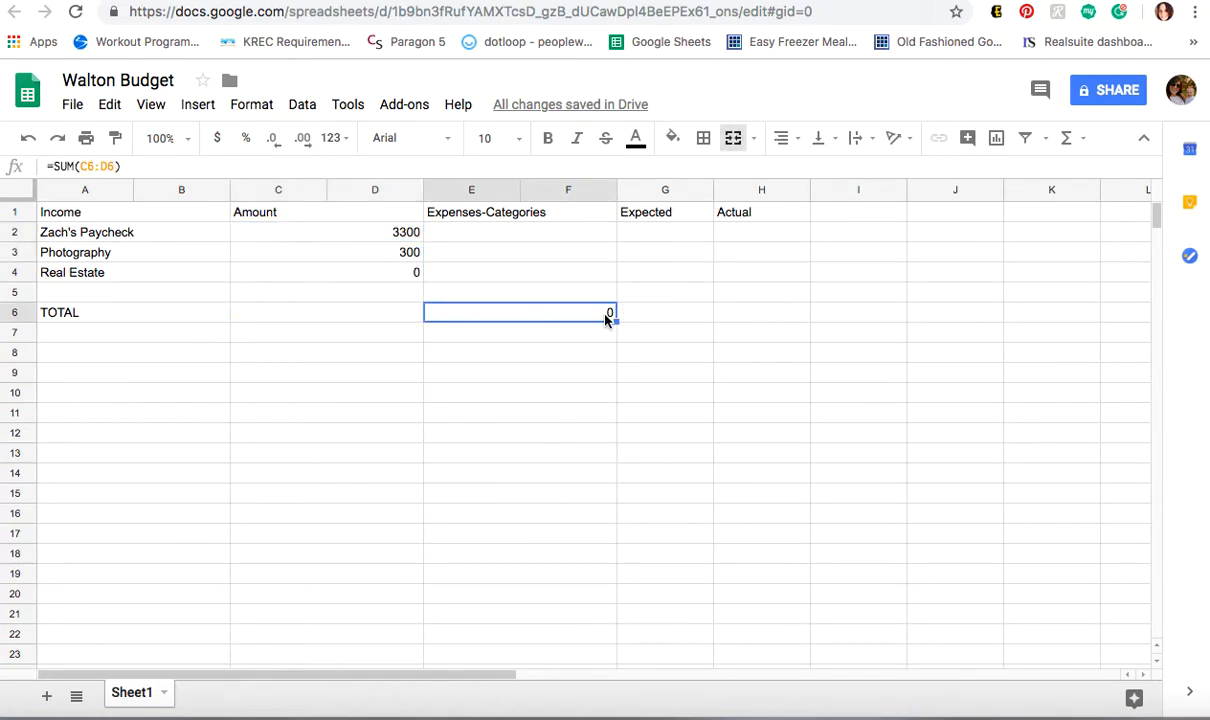
key(Delete)
Enter the formula =SUM(C2:C5) in C6 to total the income amounts.
click(396, 308)
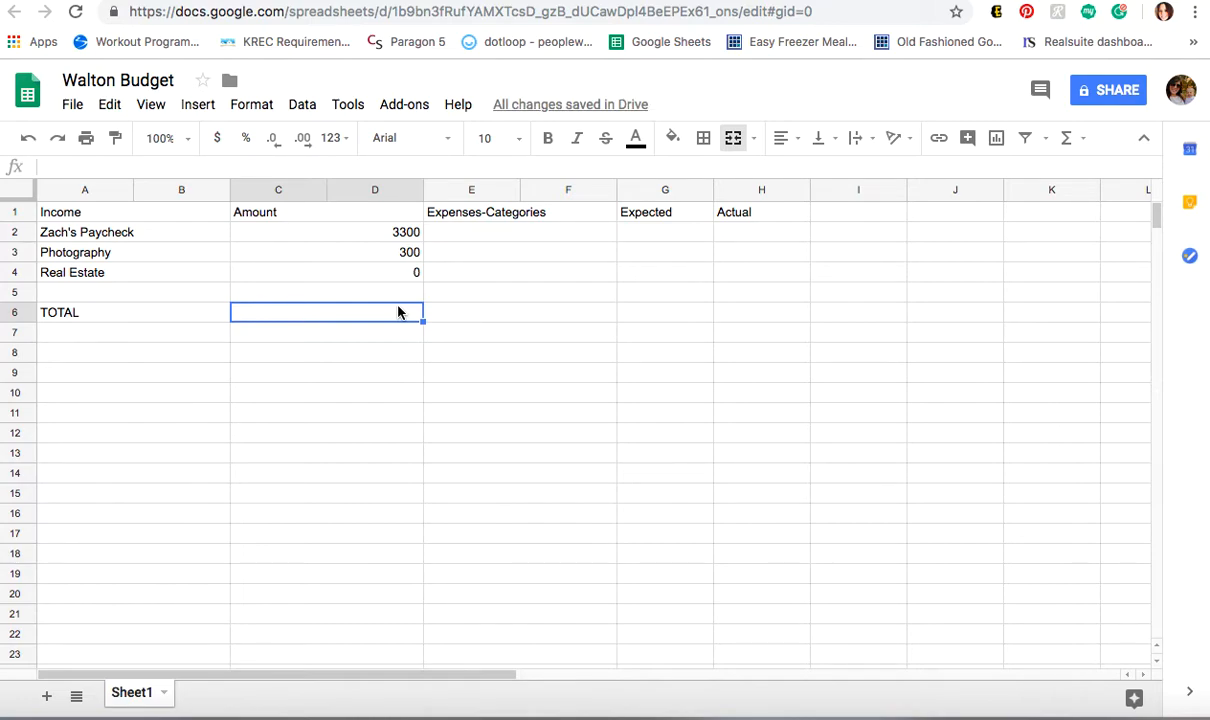
text(=)
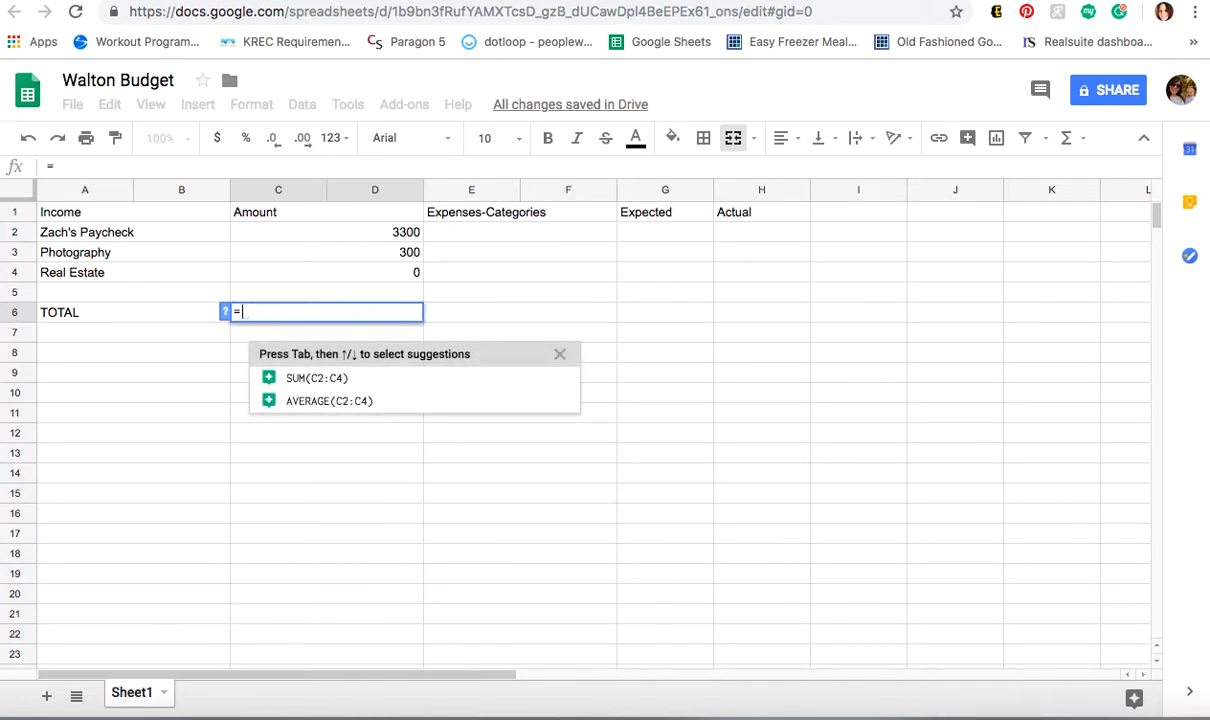
text(SUM)
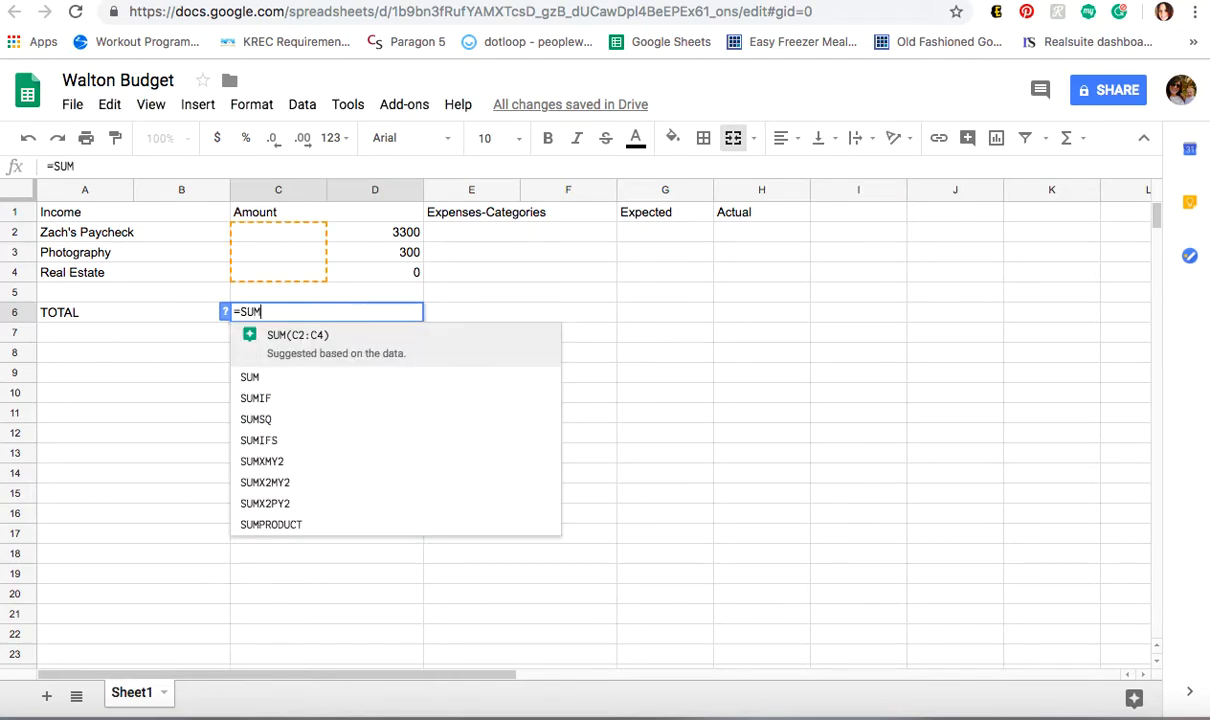
text(()
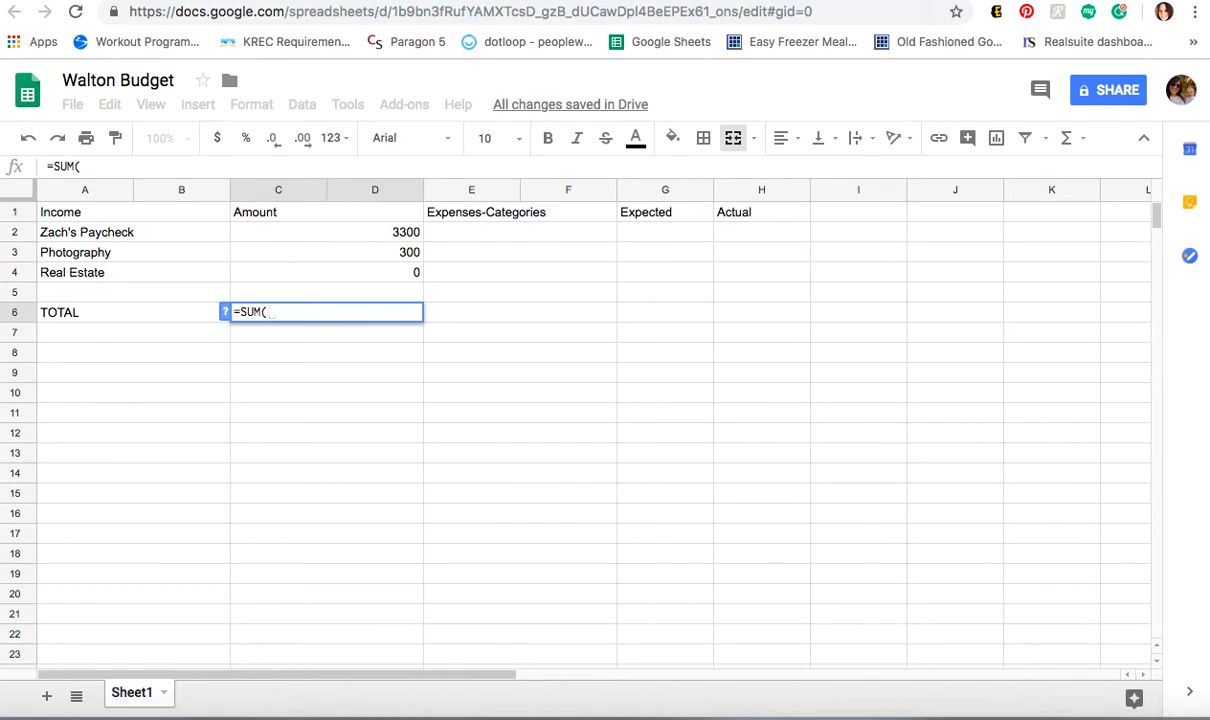
text(C2+)
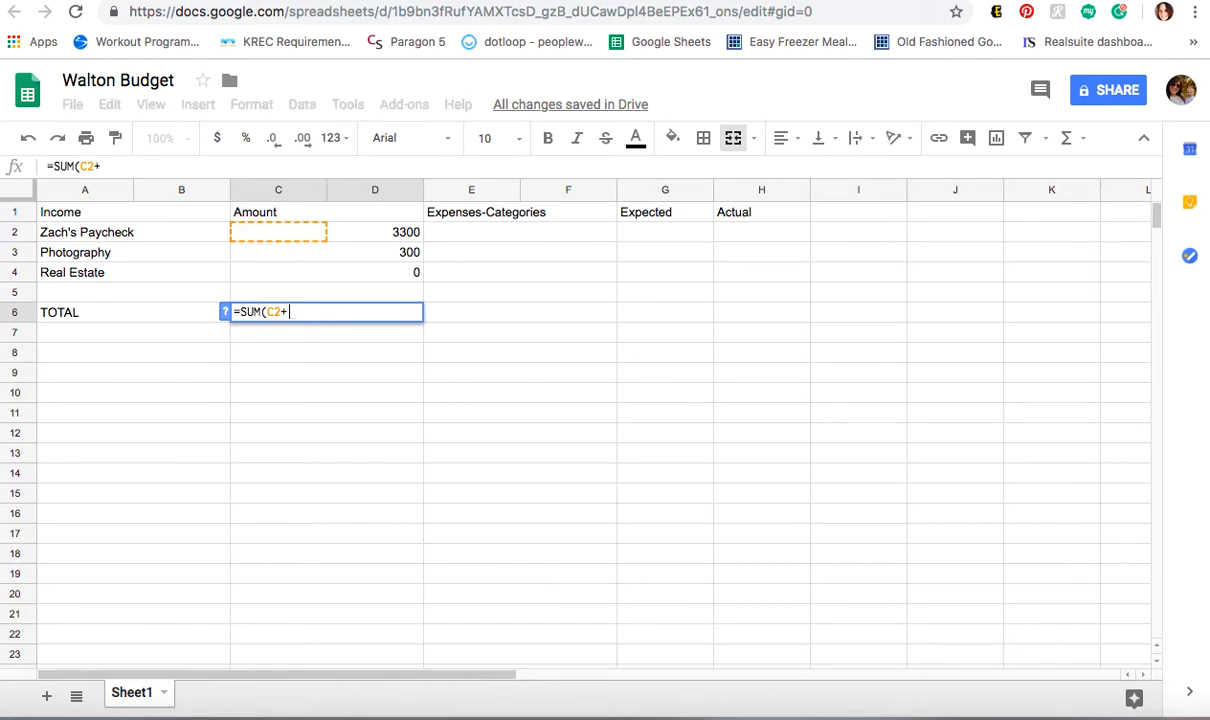
key(BackSpace)
text(:)
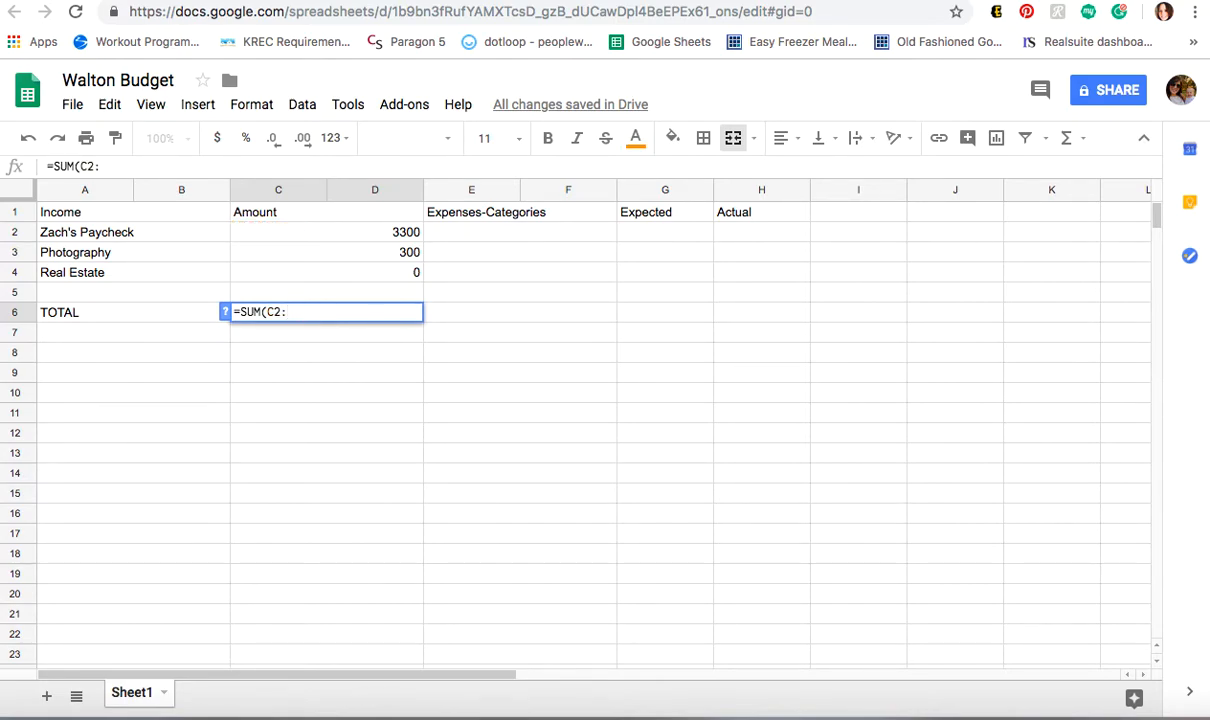
text(C5))
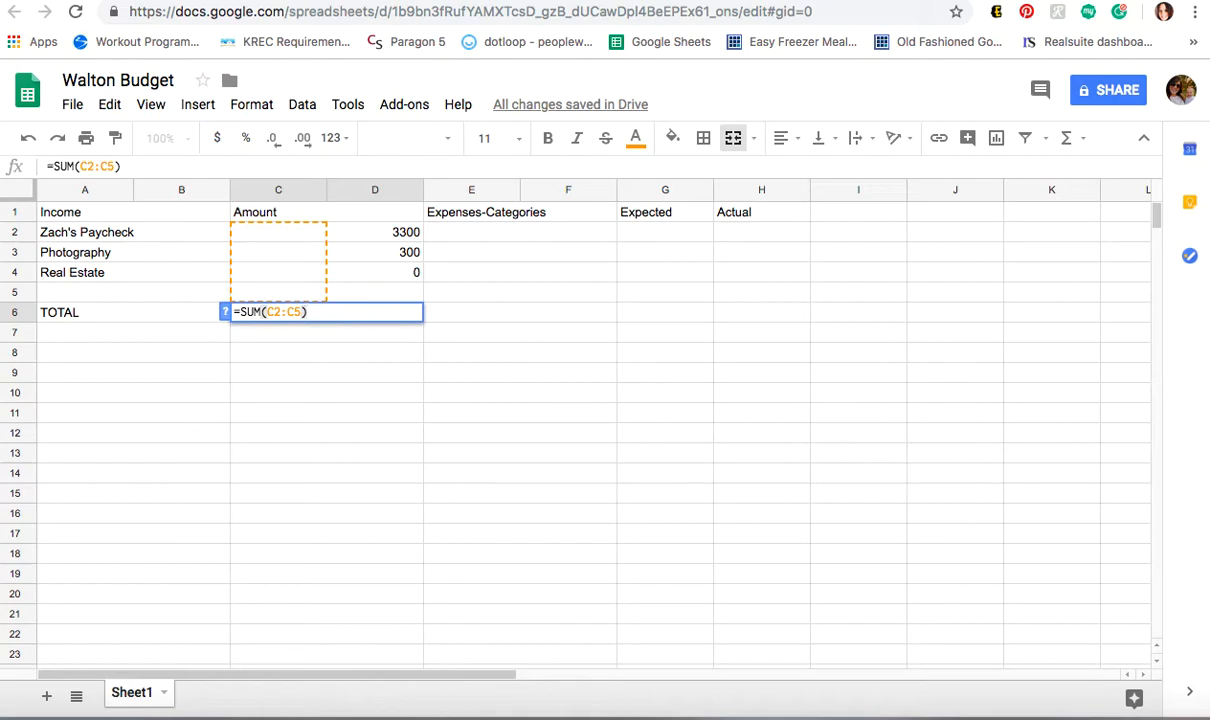
key(Return)
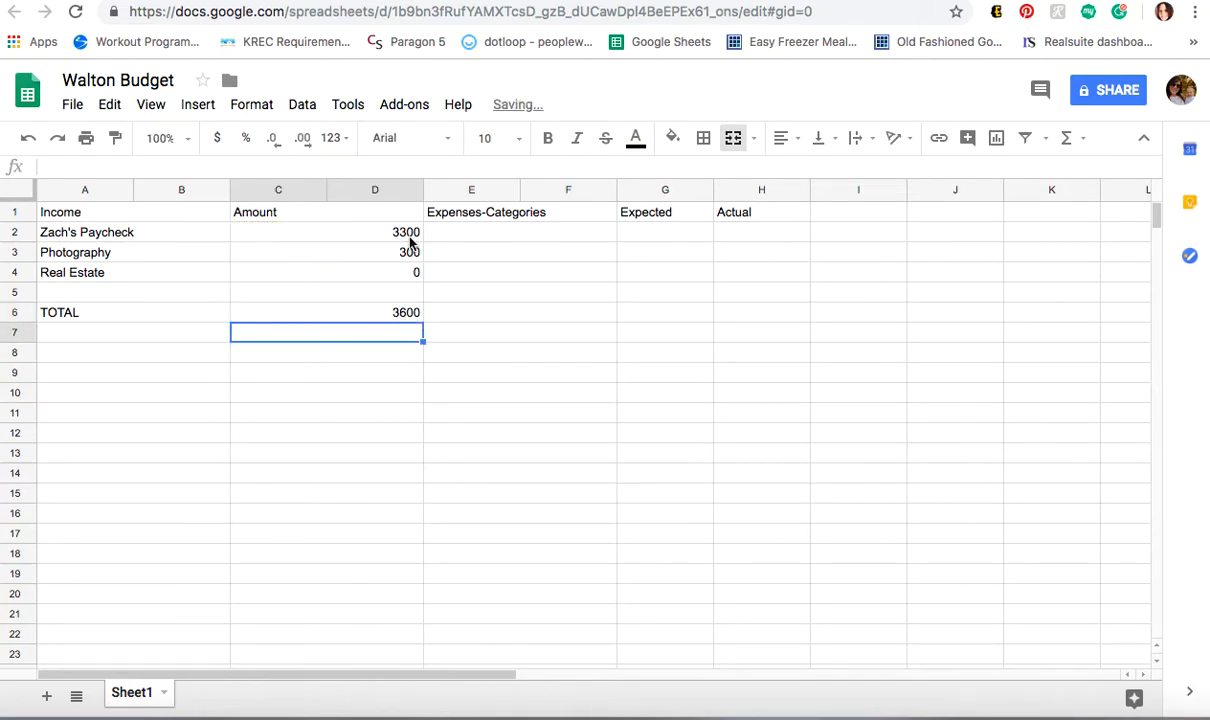
List the expense categories "Mortgage", "Electric Bill" and "Gas Bill" in E2:E4.
click(522, 237)
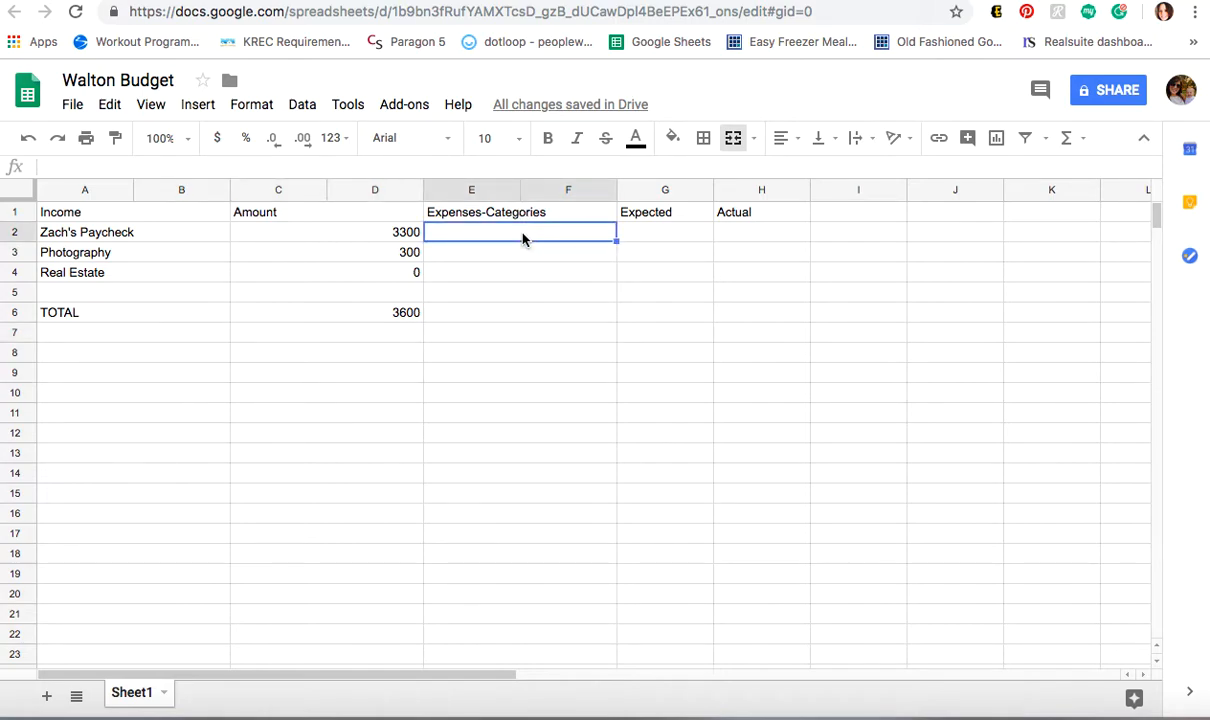
text(MOR)
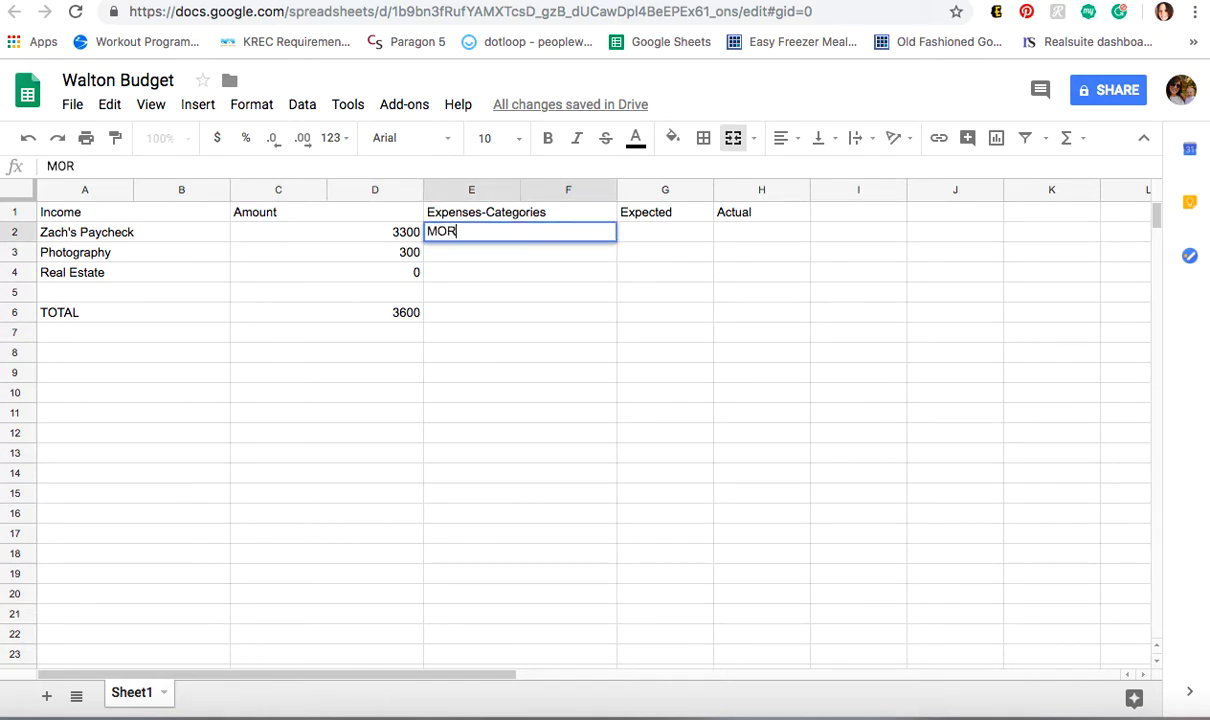
key(BackSpace)
key(BackSpace)
key(BackSpace)
text(Mortgage)
click(518, 255)
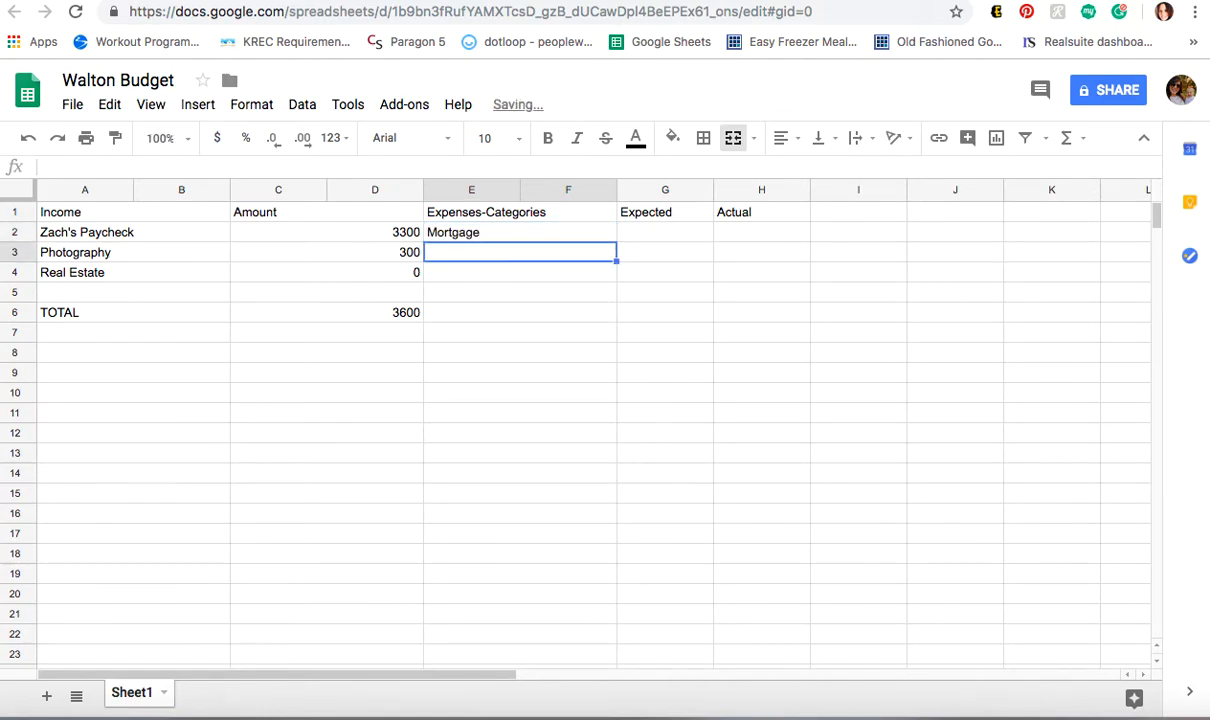
text(Electric Bill)
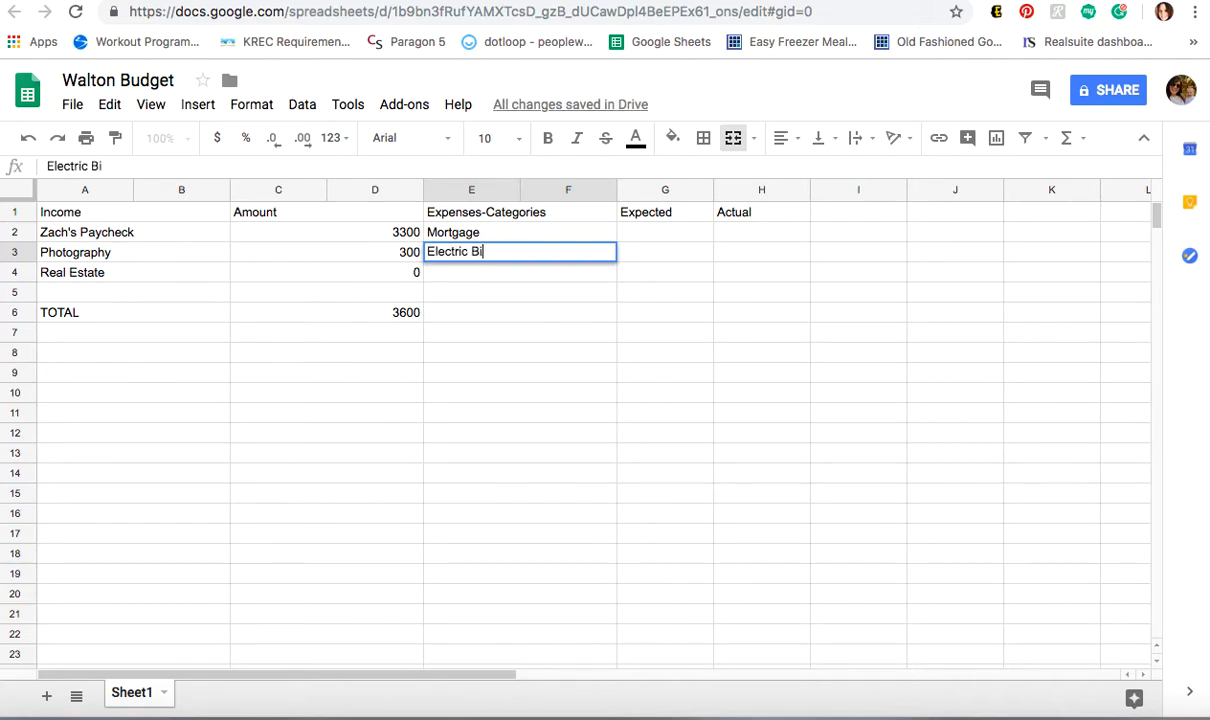
click(529, 273)
text(Gas Bill)
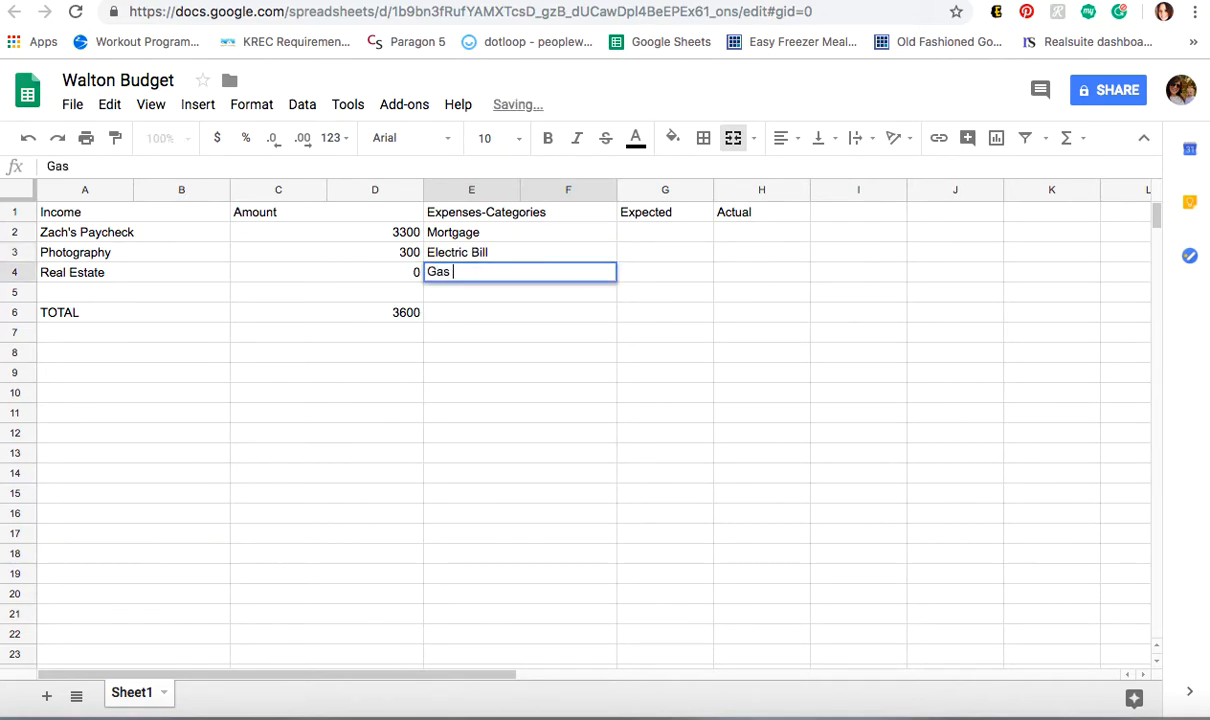
Add the expense categories "Gas for Cars", "Car Payment-SUV" and "Car Payment-Van" in E5:E7.
click(529, 297)
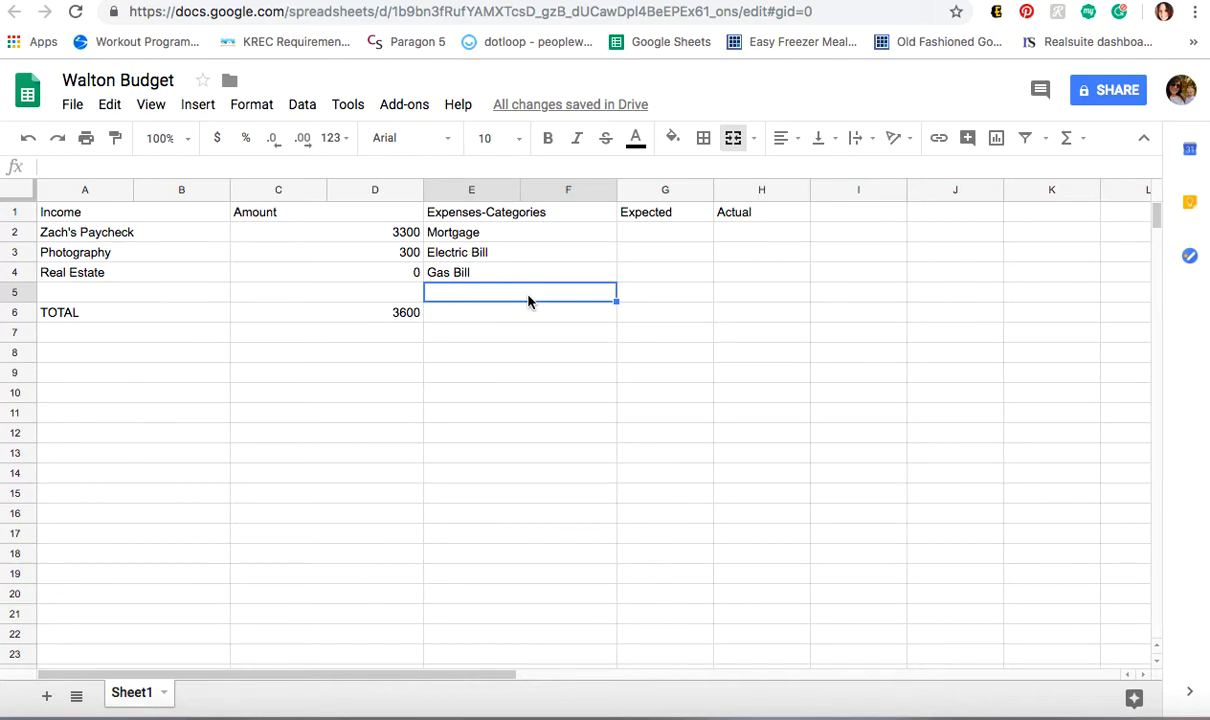
text(Gas )
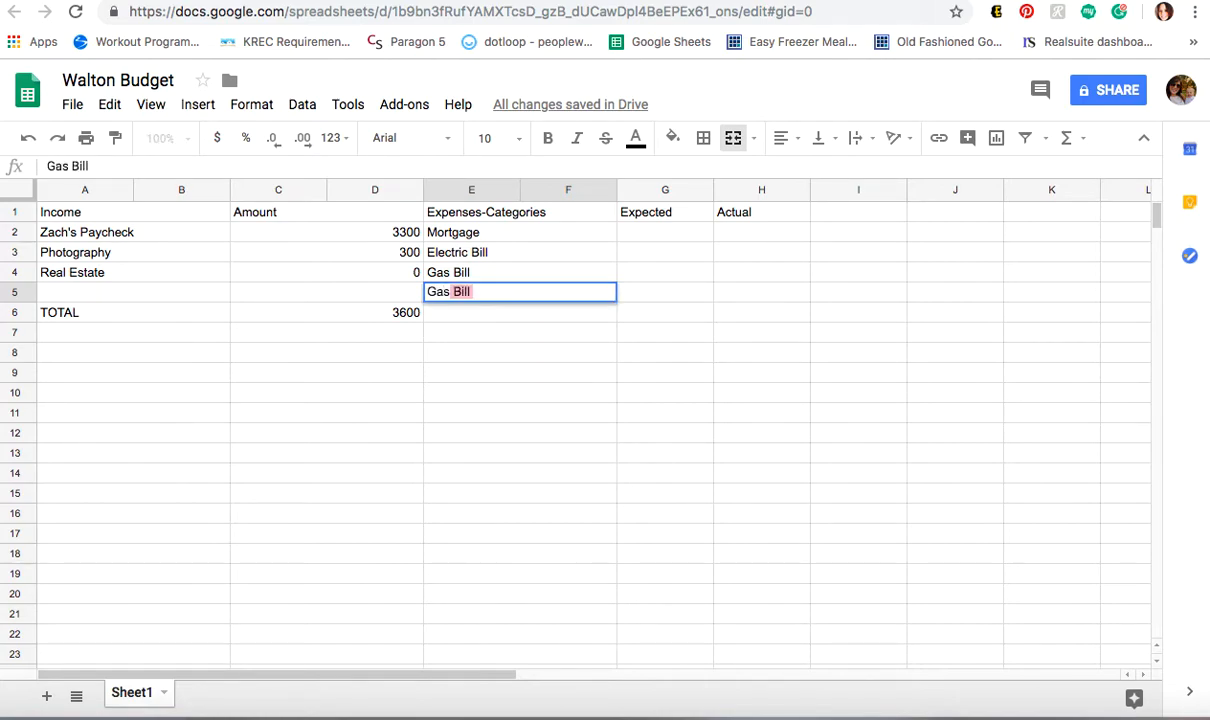
text(for Cars)
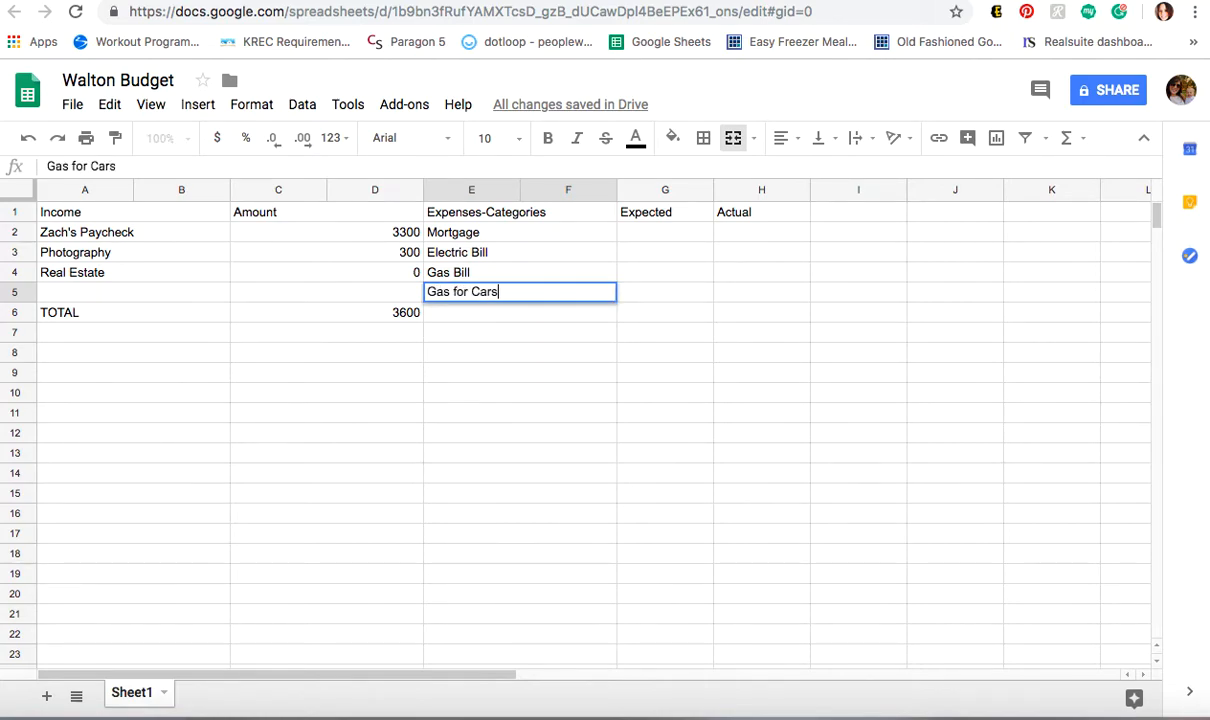
click(518, 315)
text(Car Pay)
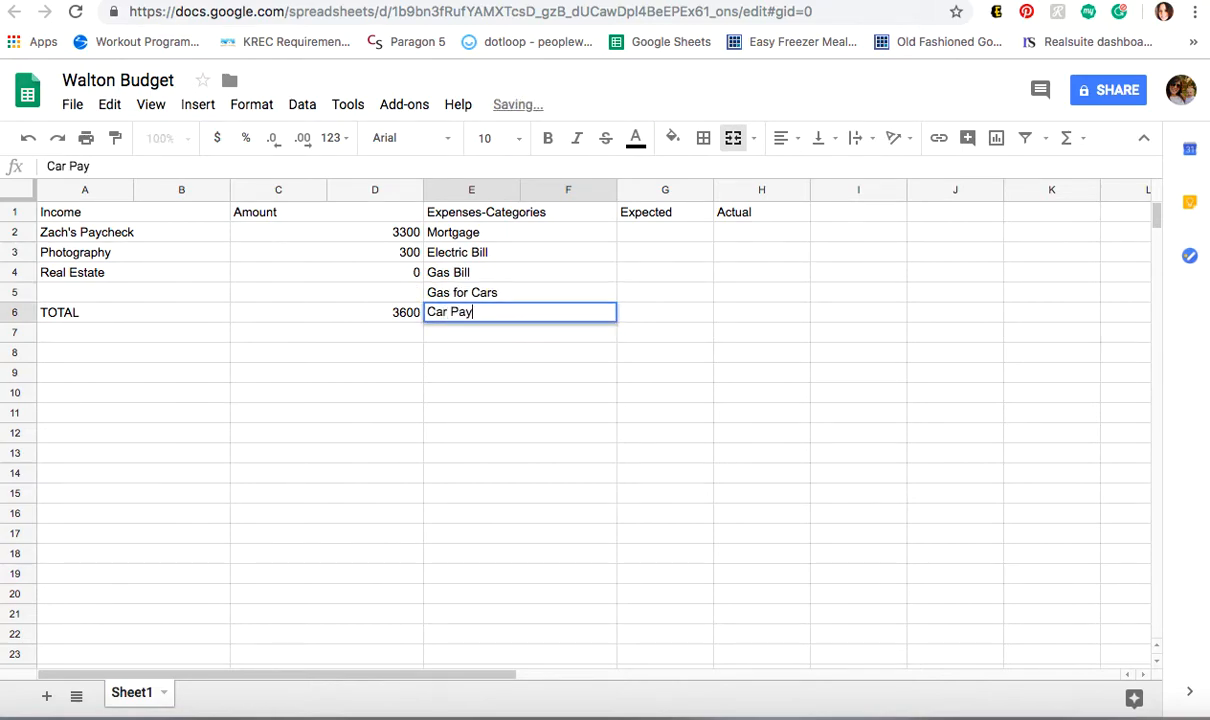
text(ment)
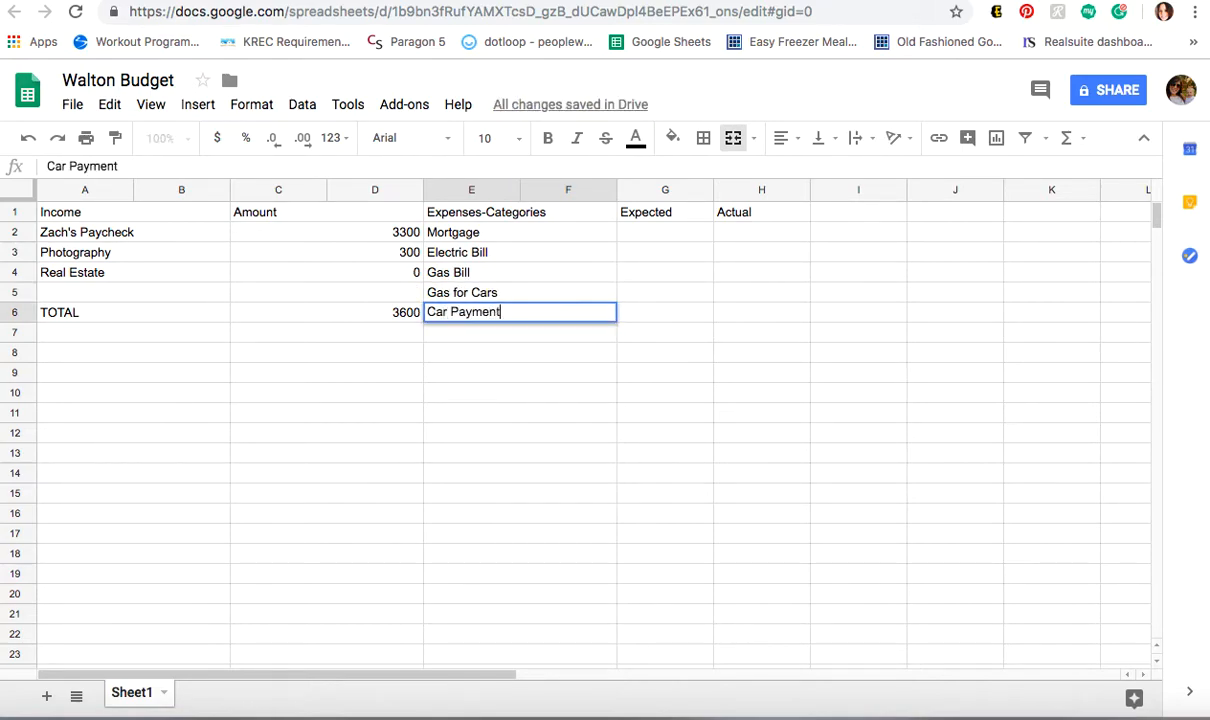
text(-SUV)
key(Return)
text(C)
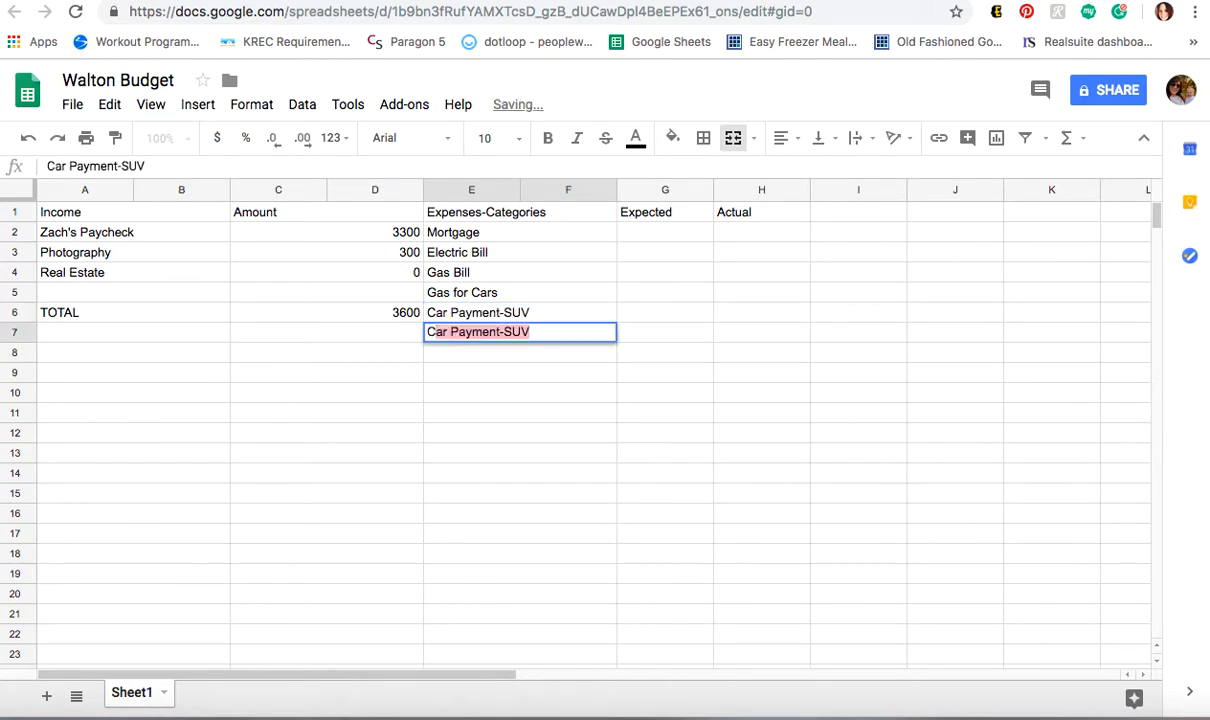
text(ar Payment-Van)
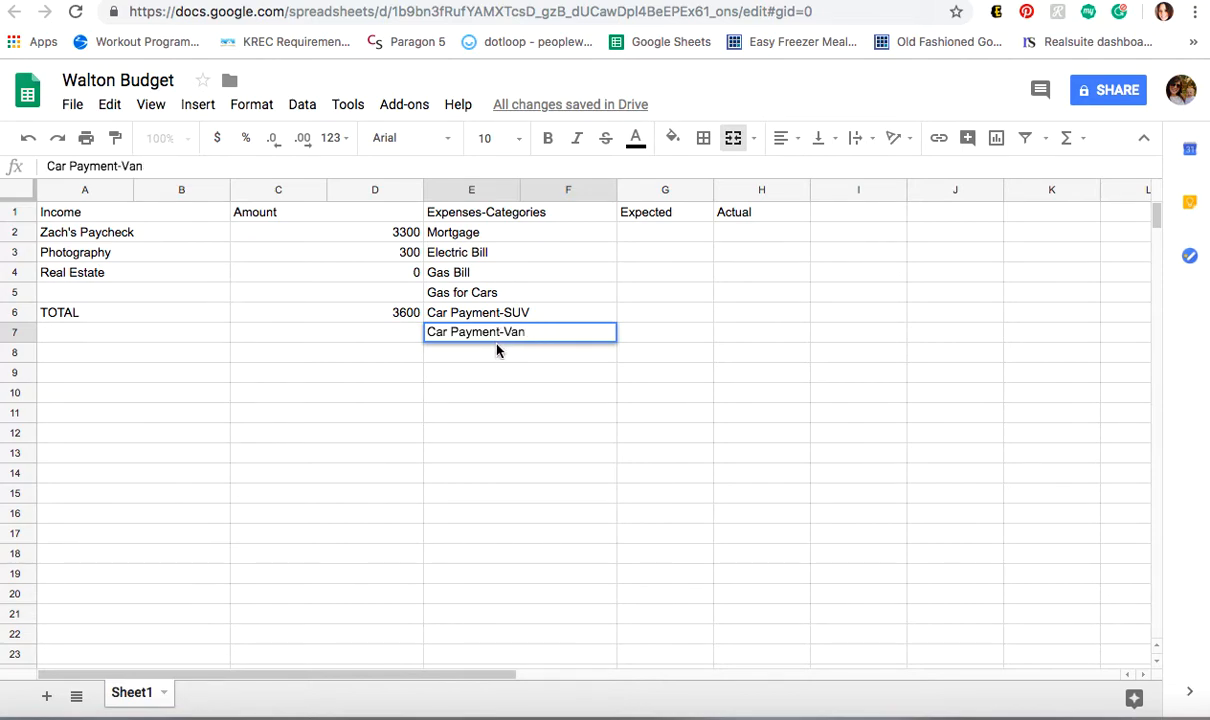
key(Return)
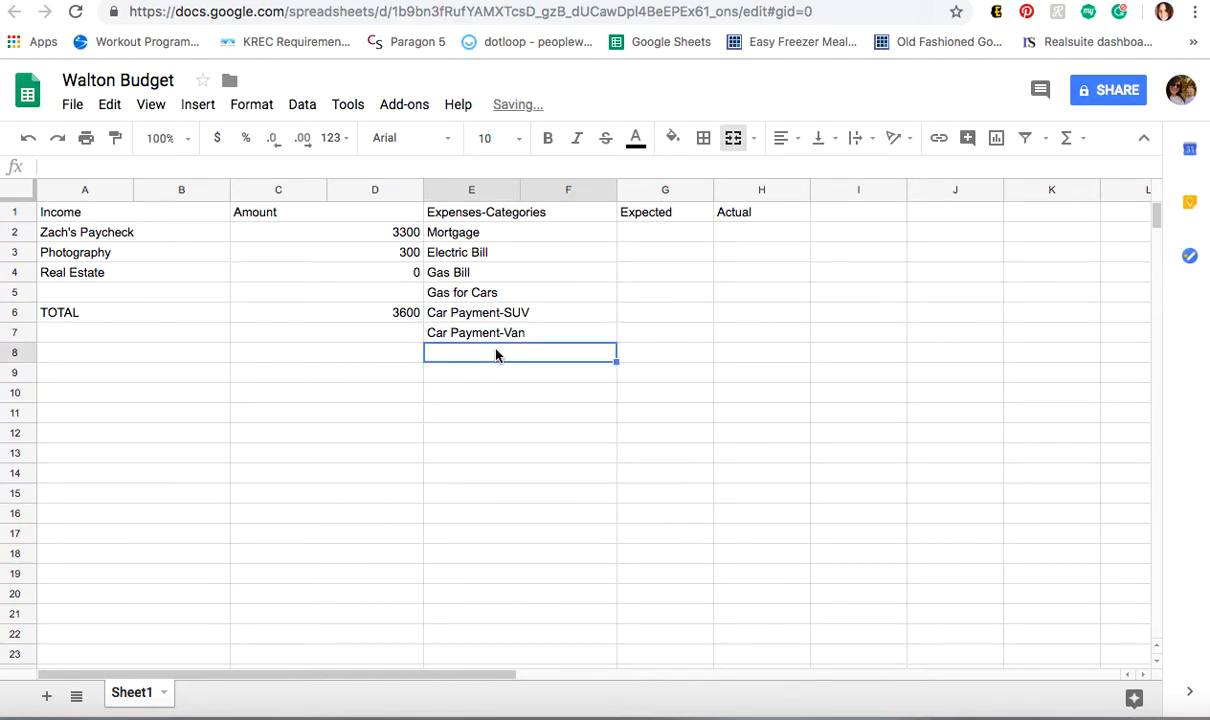
Add the expense categories "Gym" and "Car Insurance" in E8:E9.
text(Gym)
key(Return)
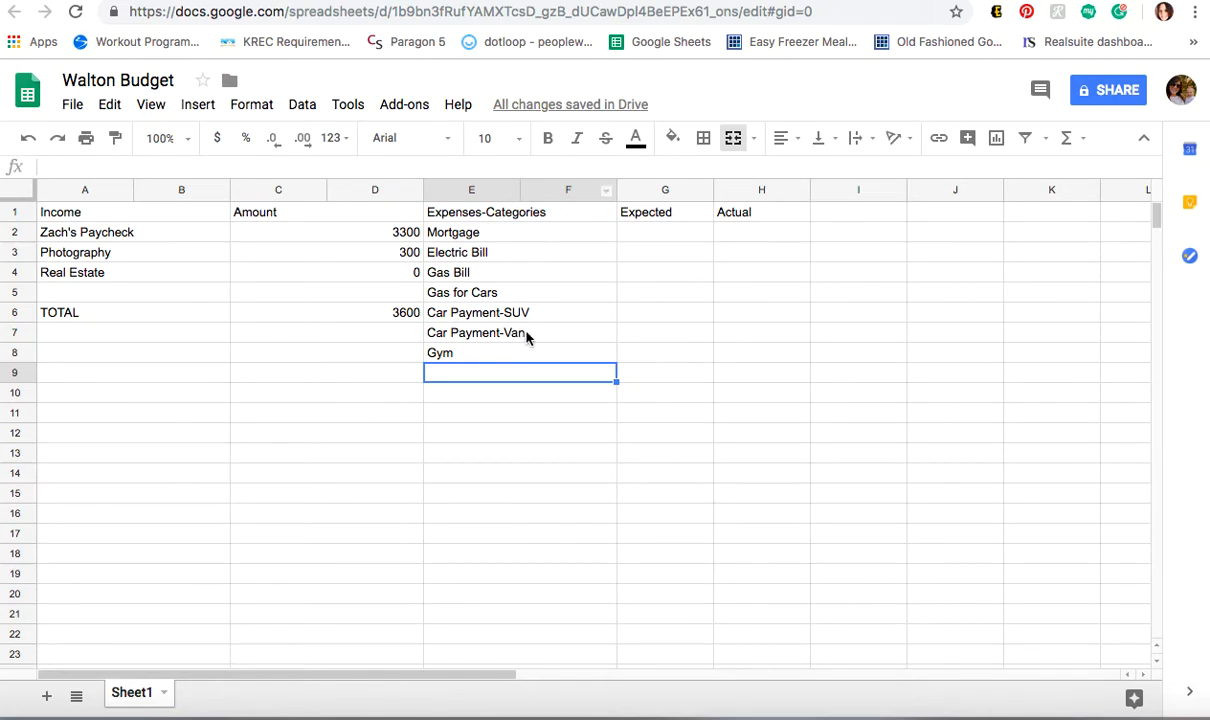
text(Car In)
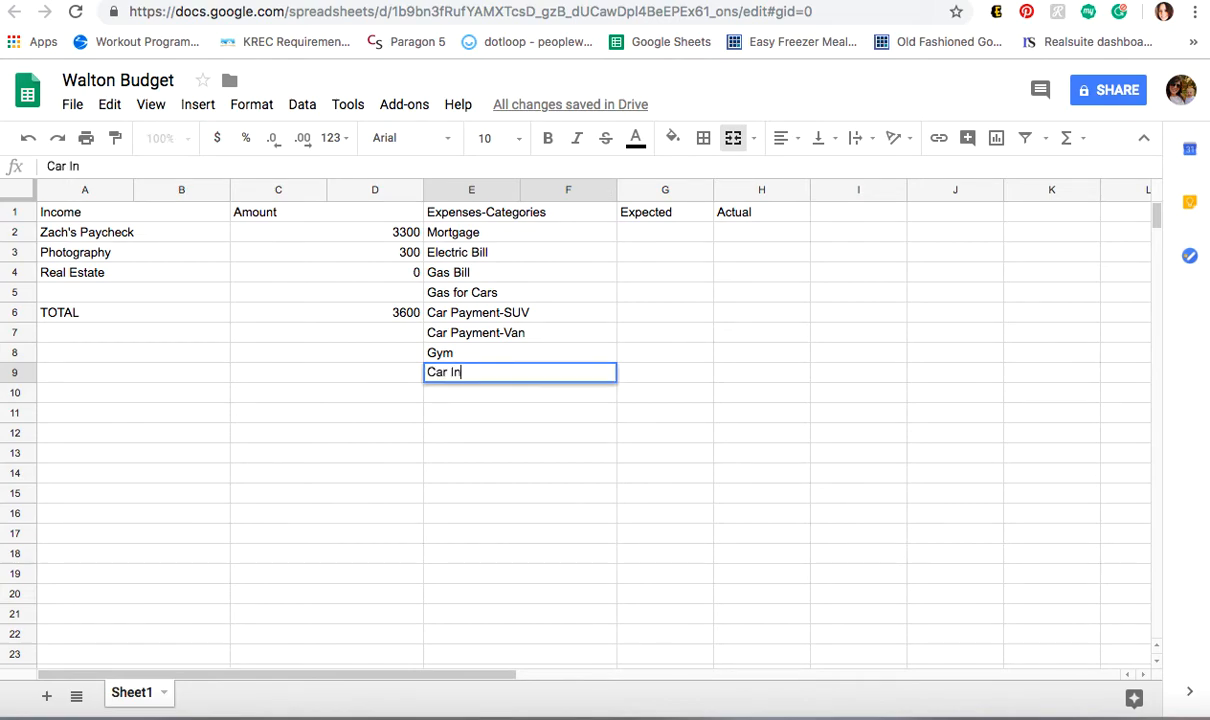
text(surance)
key(Return)
Enter the expected amounts 1060, 200, 30 and 200 in G2:G5 for Mortgage through Gas for Cars.
click(678, 236)
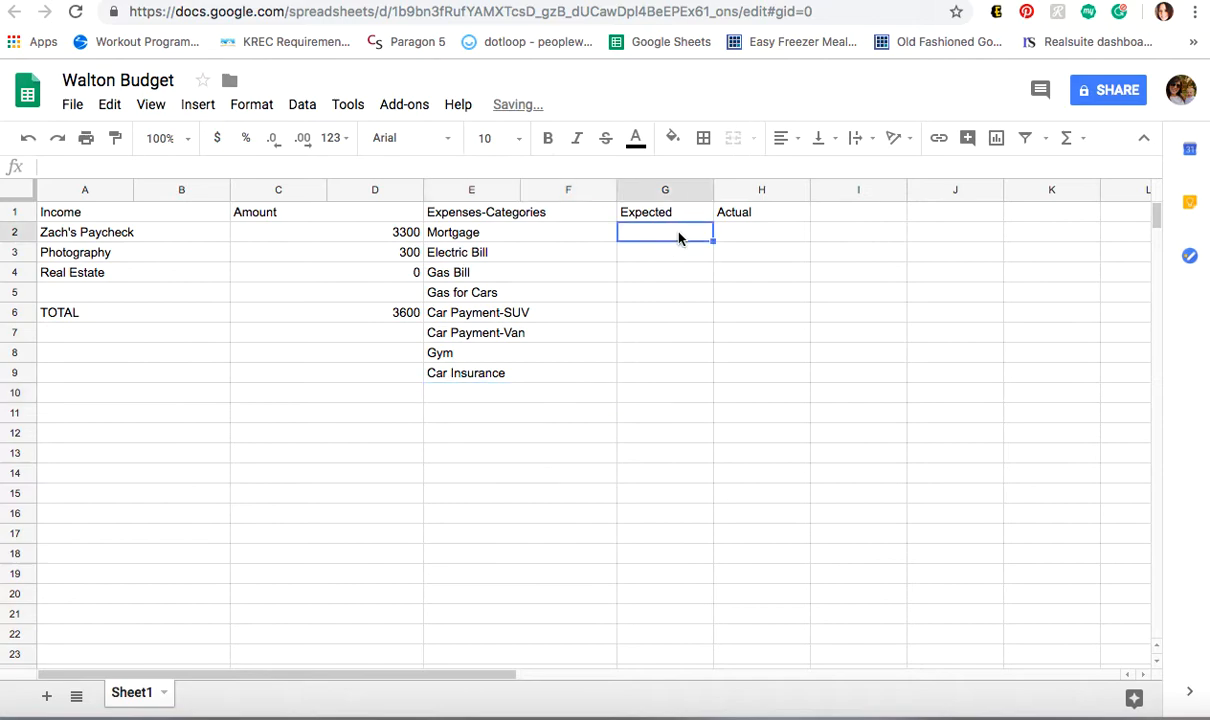
text(1060)
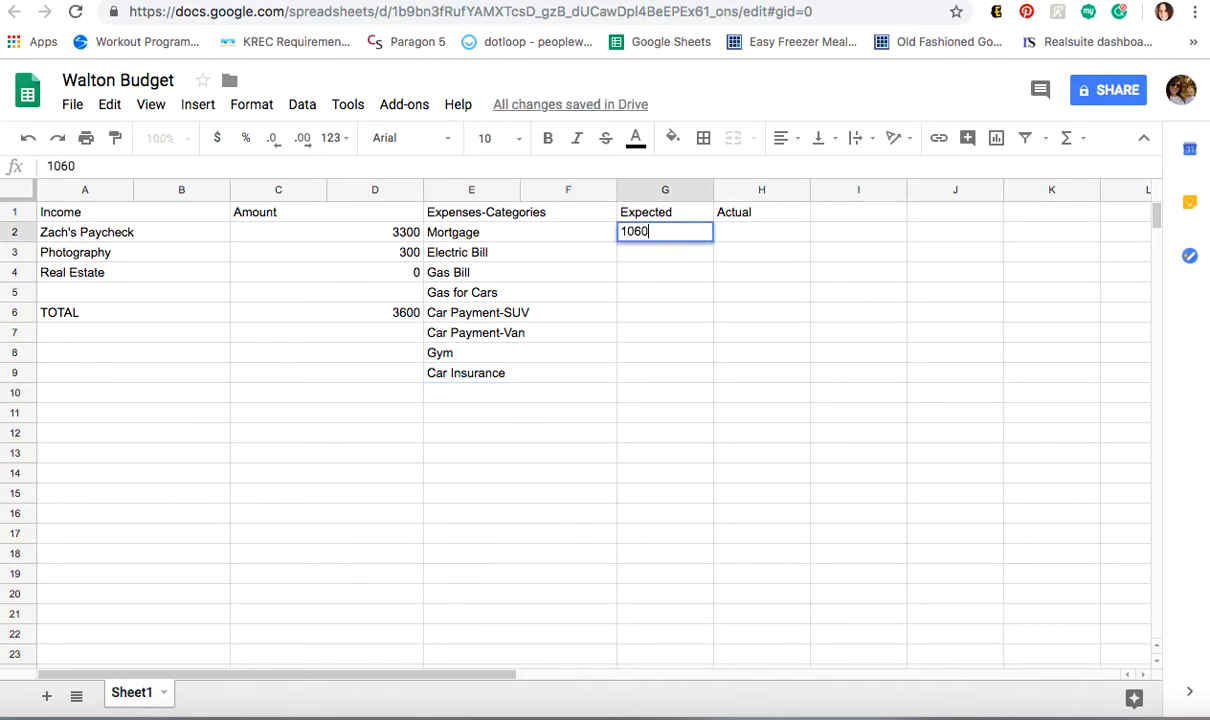
key(Return)
text(200)
key(Return)
text(30)
click(671, 297)
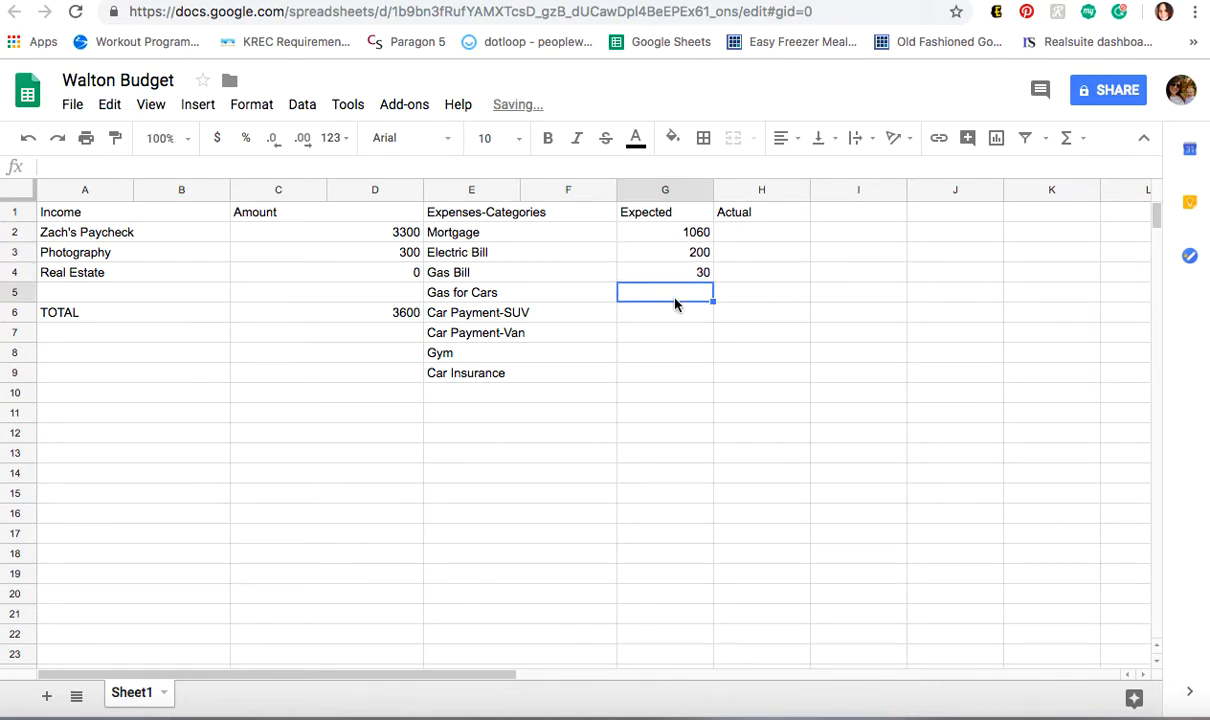
text(200)
Enter the expected amounts 279, 274, 49 and 135 in G6:G9 for Car Payment-SUV through Car Insurance.
click(670, 318)
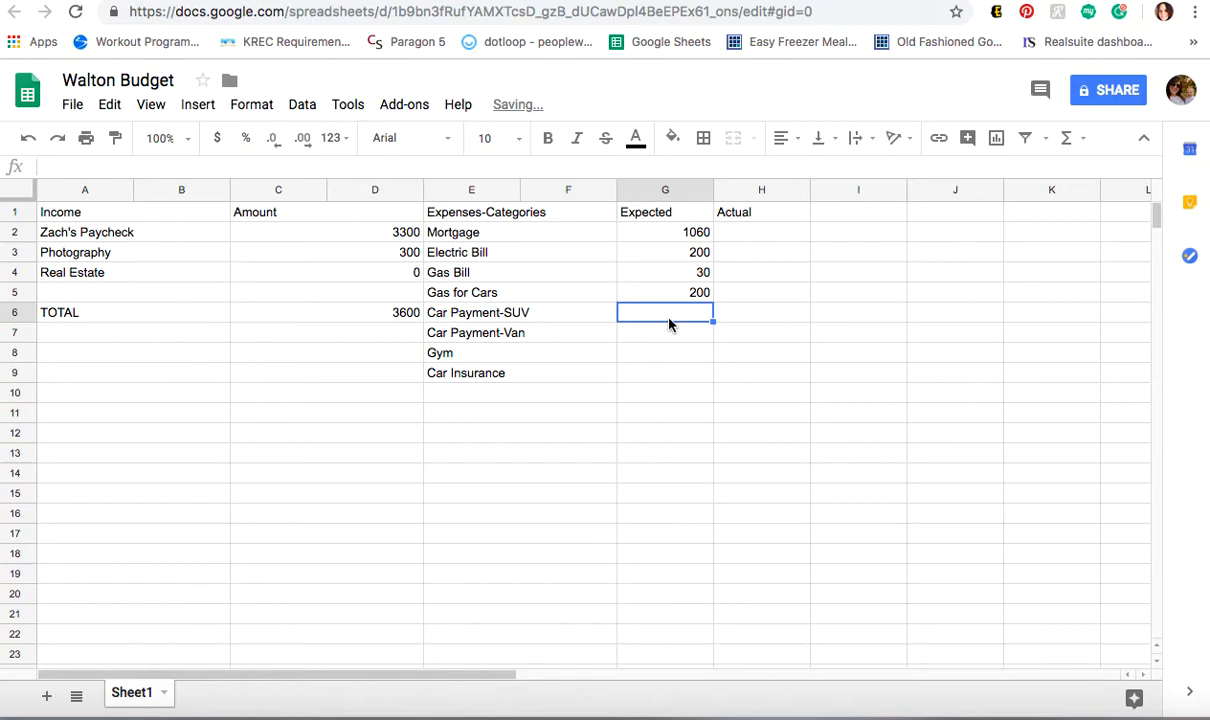
text(279)
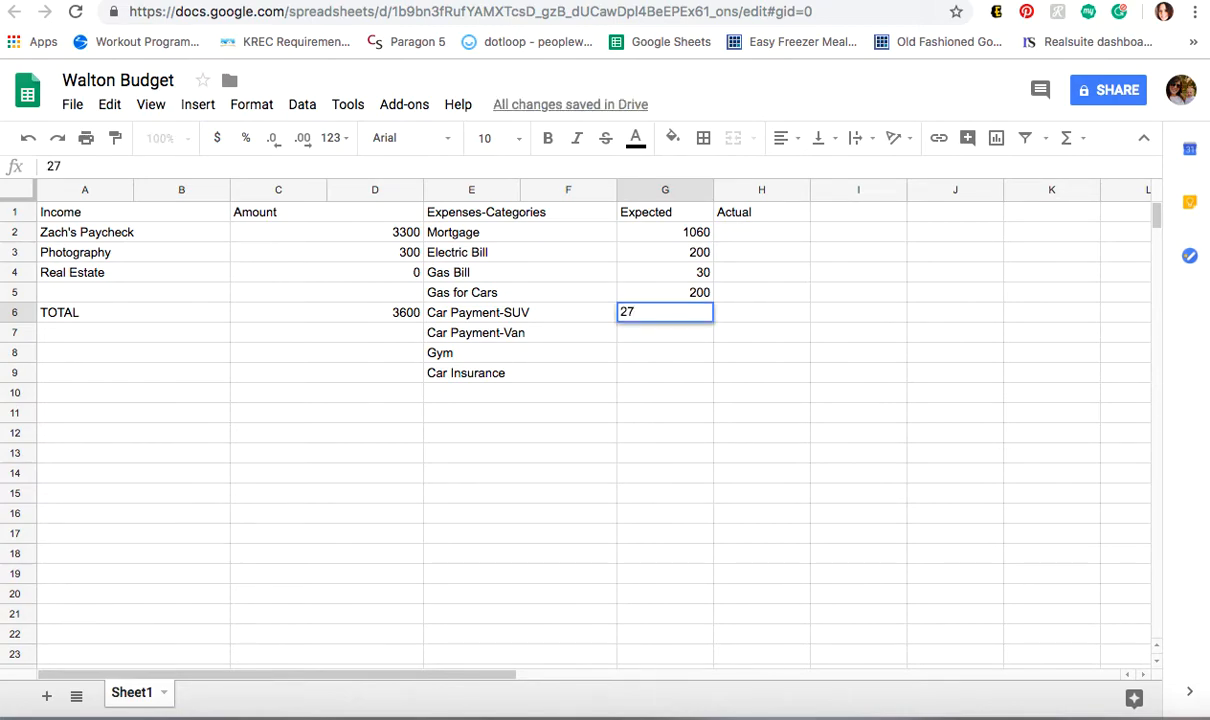
click(670, 345)
text(274)
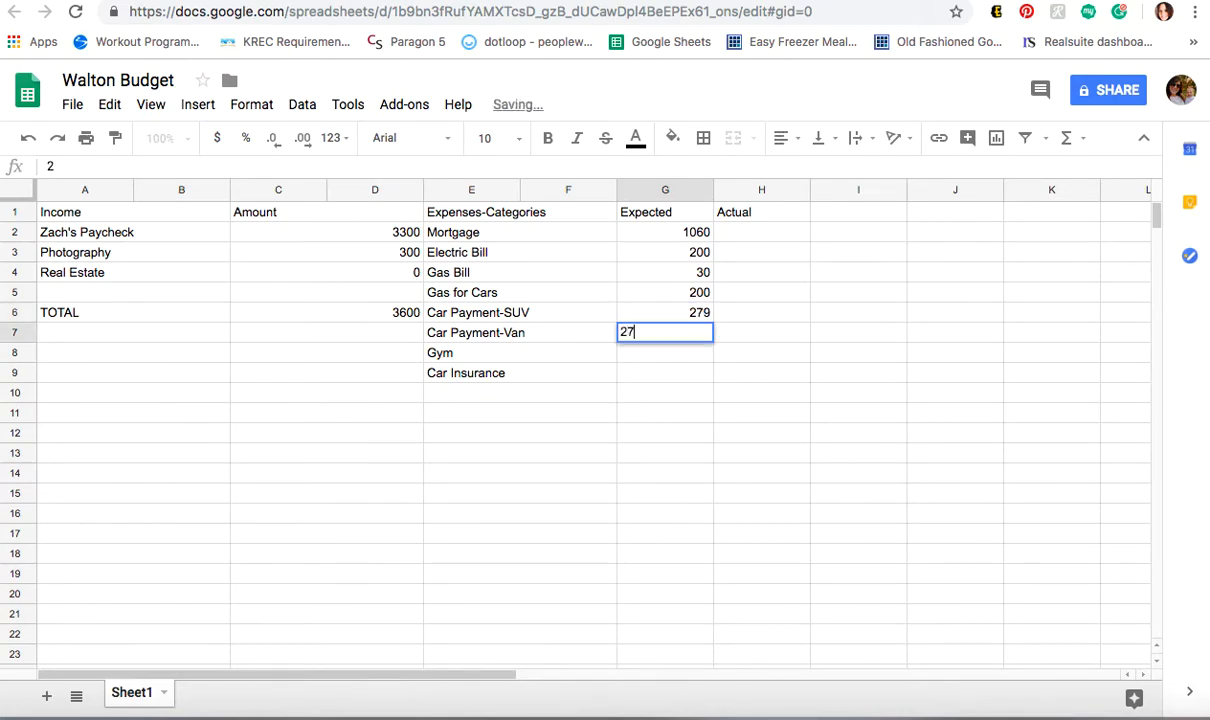
click(652, 360)
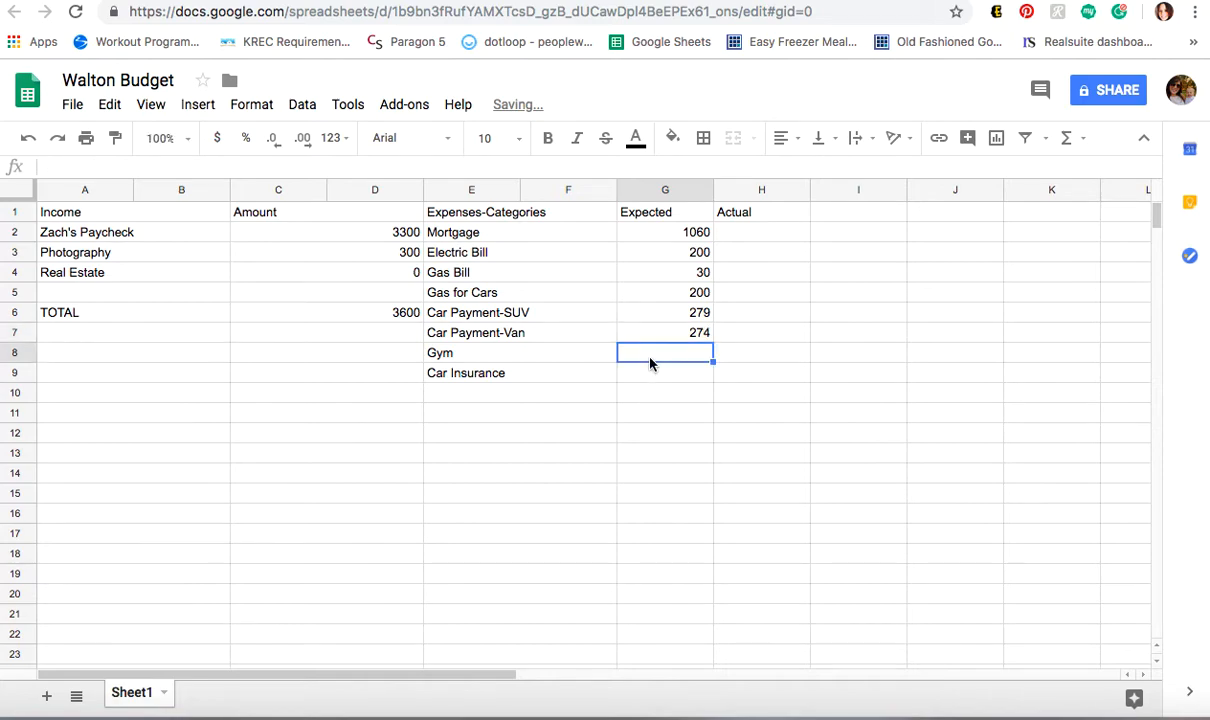
text(49)
click(650, 378)
text(135)
Label E14 "TOTAL" below the expense categories, leaving blank rows above it.
click(540, 397)
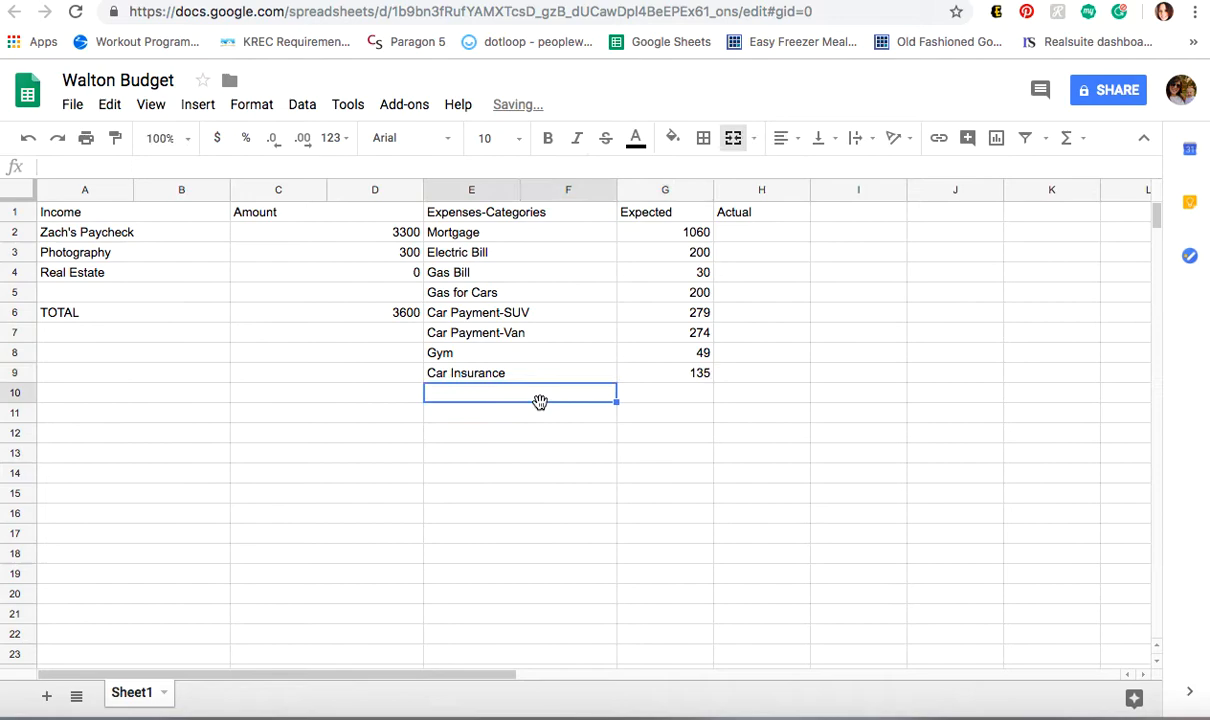
click(508, 476)
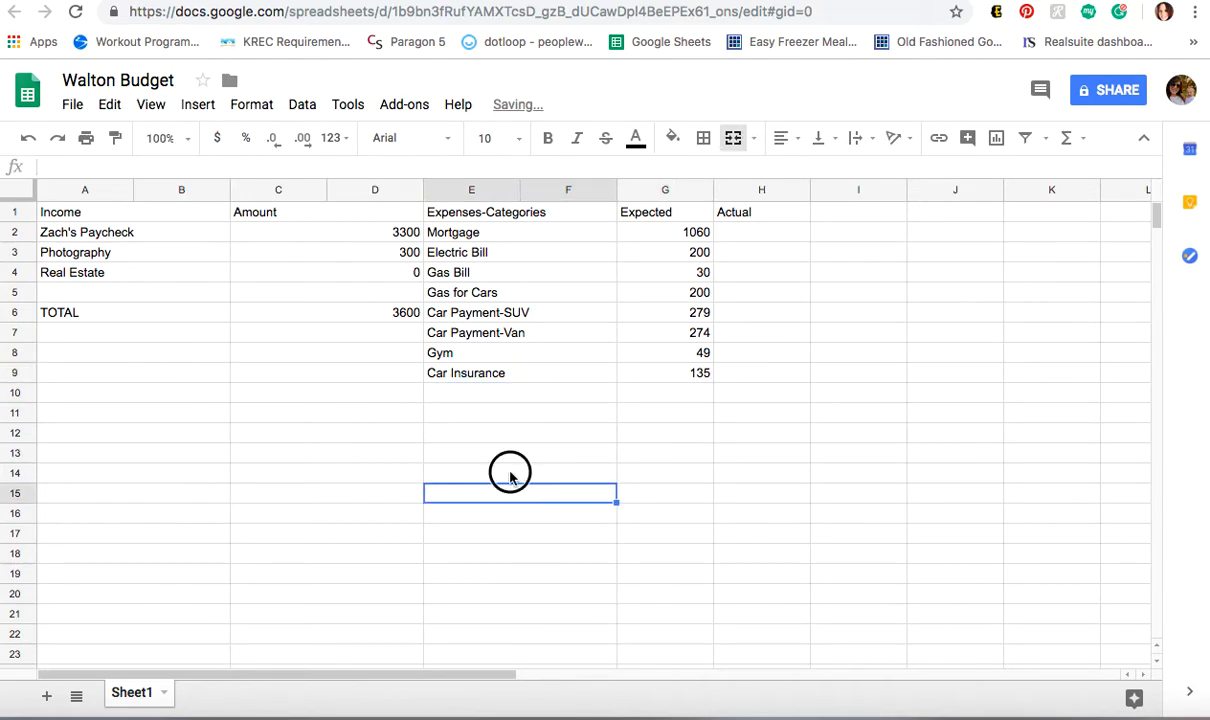
text(TOTAL)
Total the expected expenses in G14 with the built-in SUM function over G2:G13.
click(656, 468)
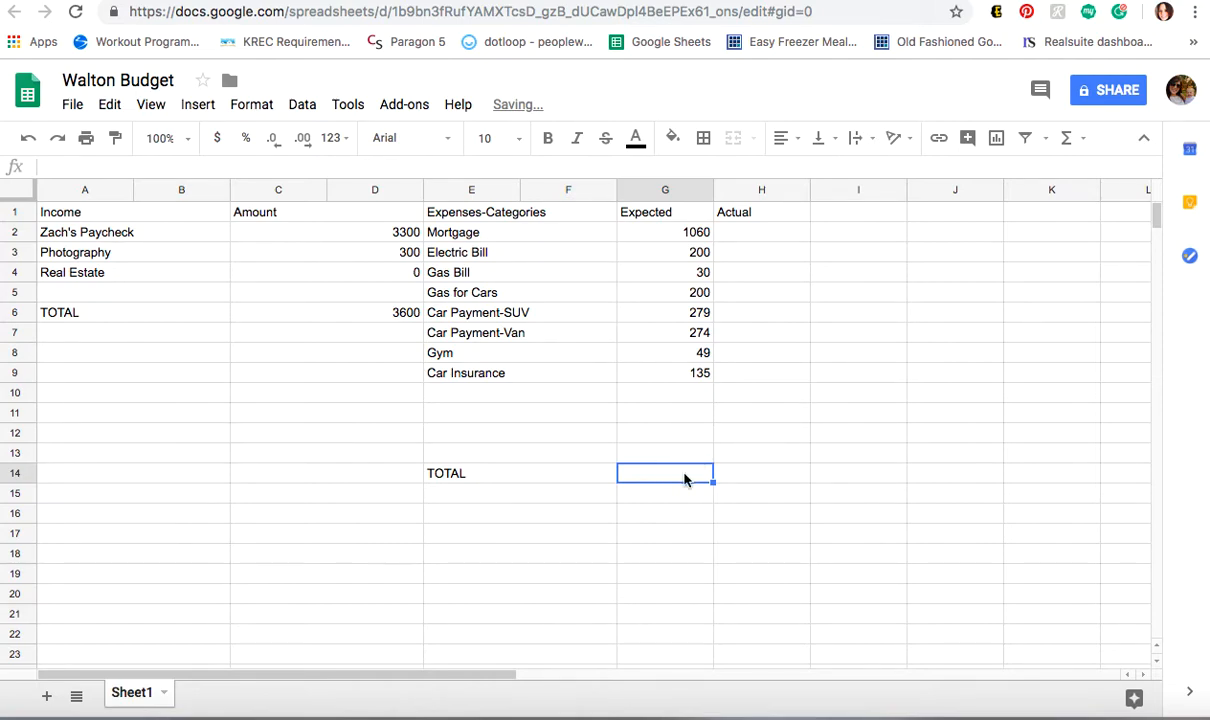
click(1068, 146)
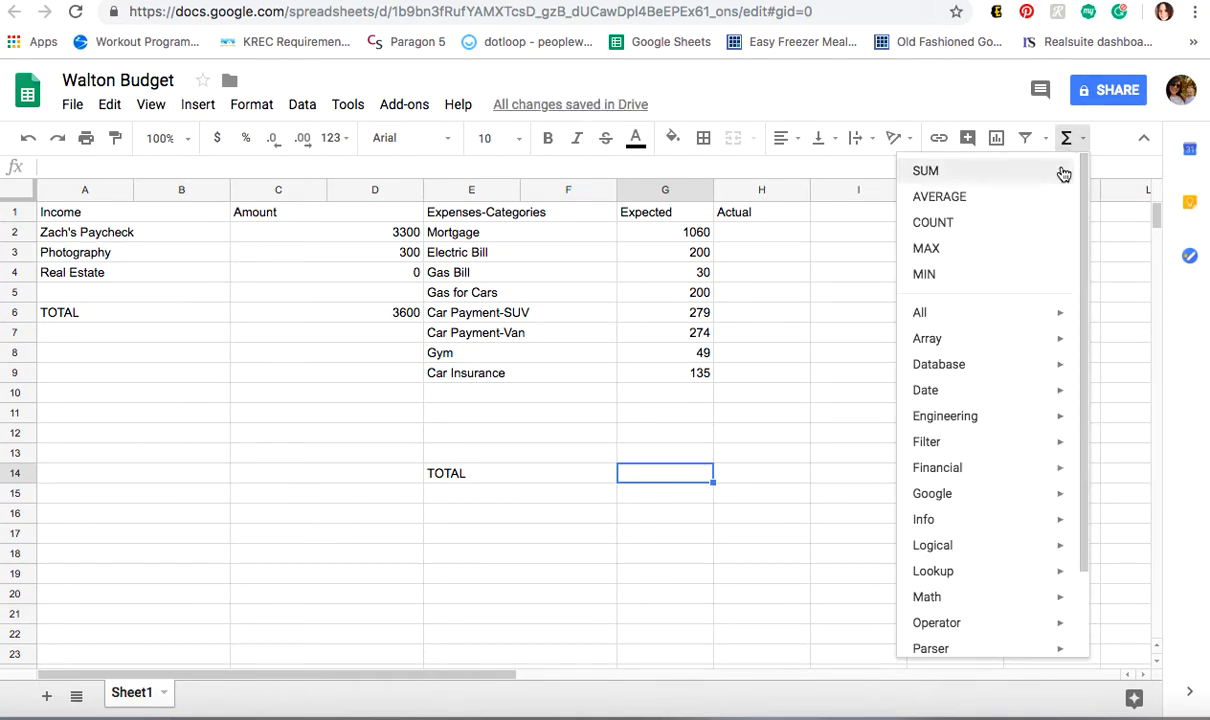
click(1058, 170)
click(702, 238)
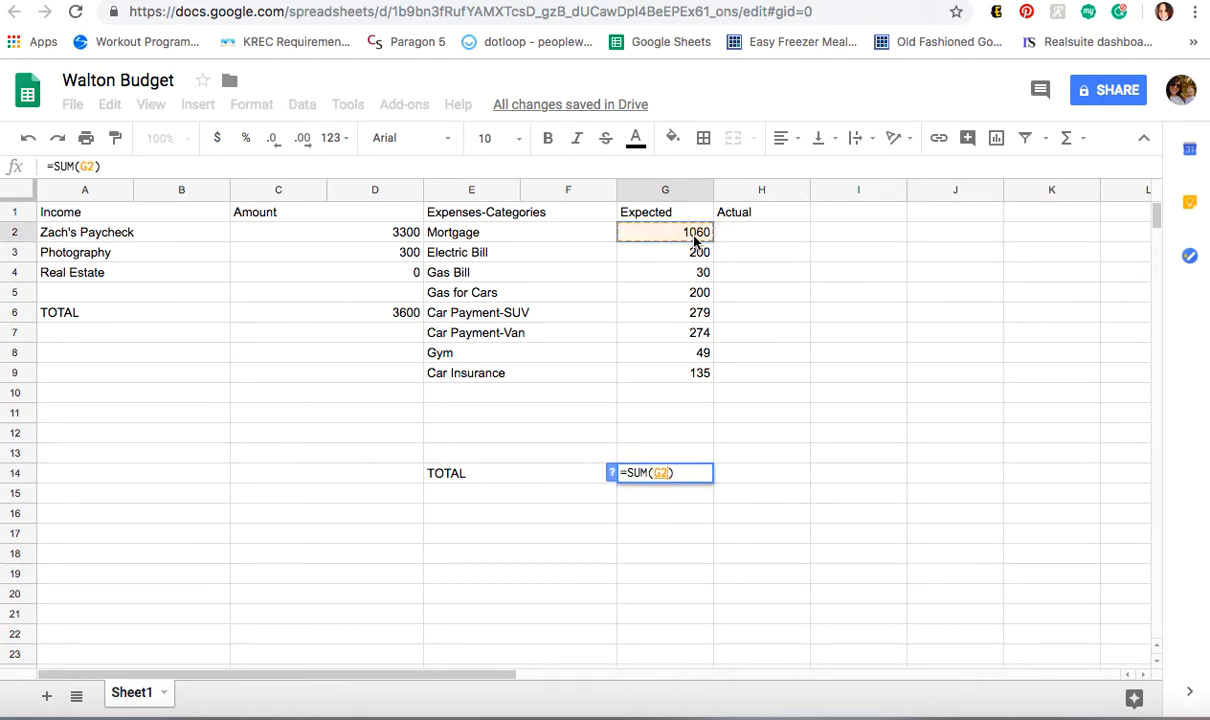
drag(697, 240, 697, 452)
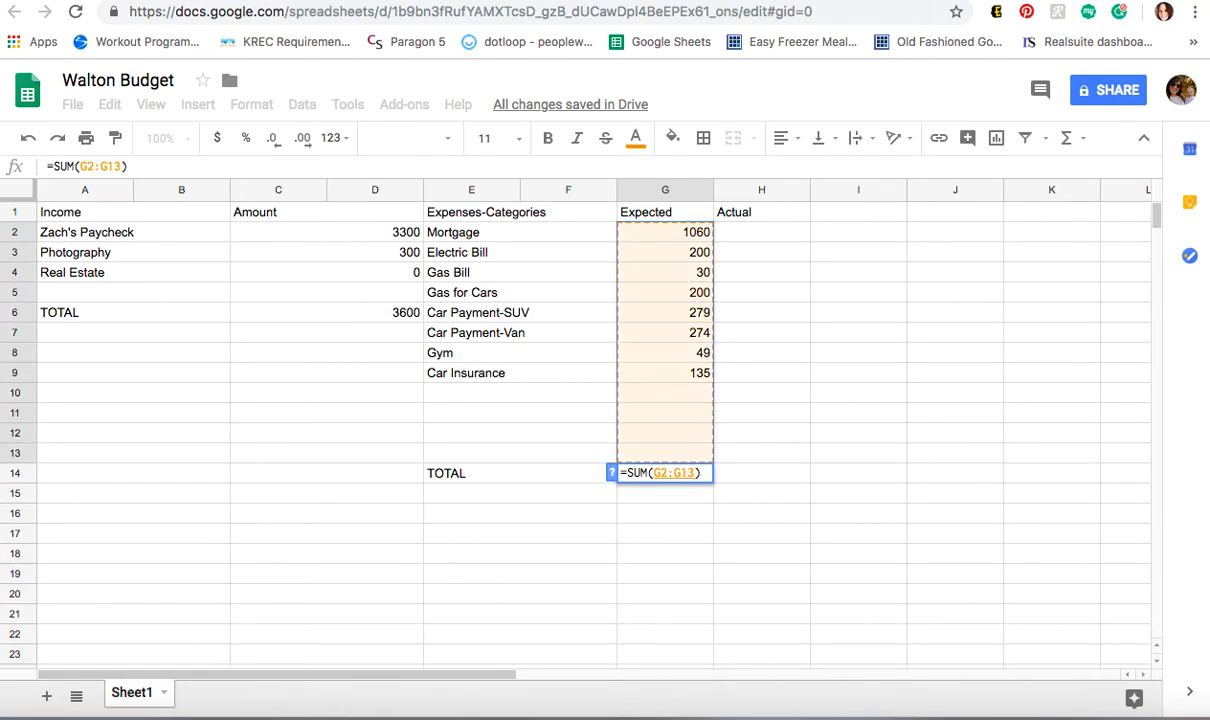
key(Return)
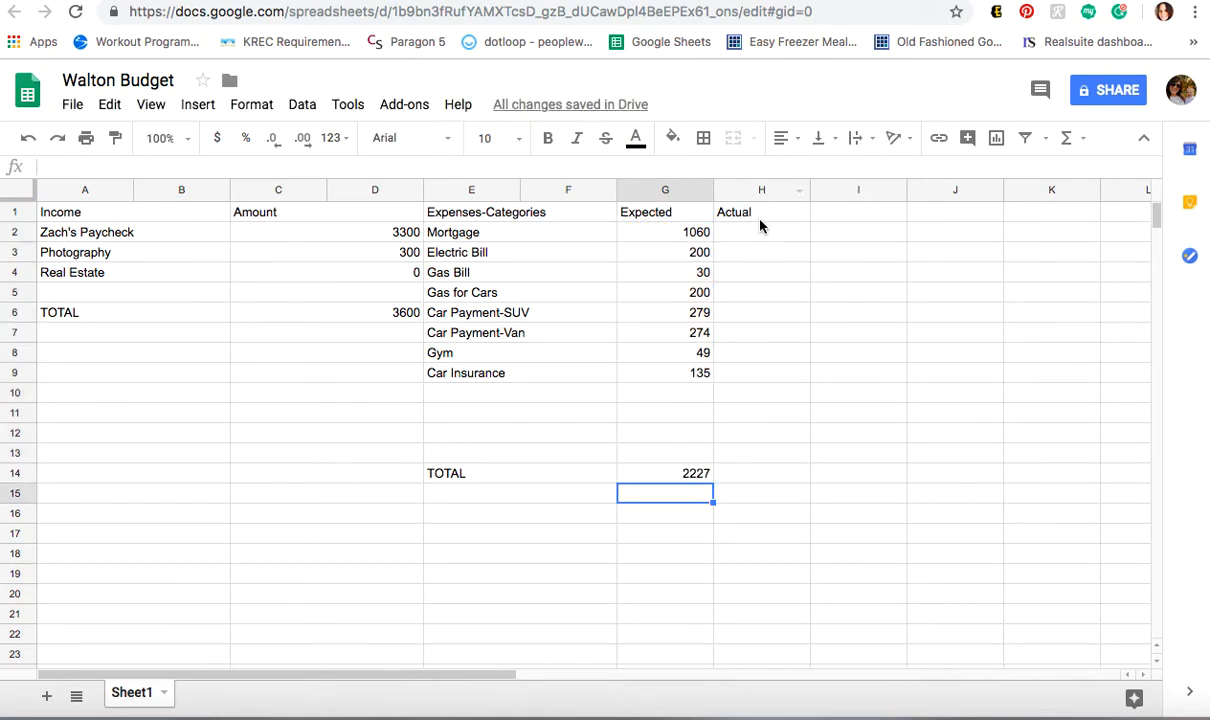
Total the actual expenses in H14 with the built-in SUM function over H2:H13.
click(764, 479)
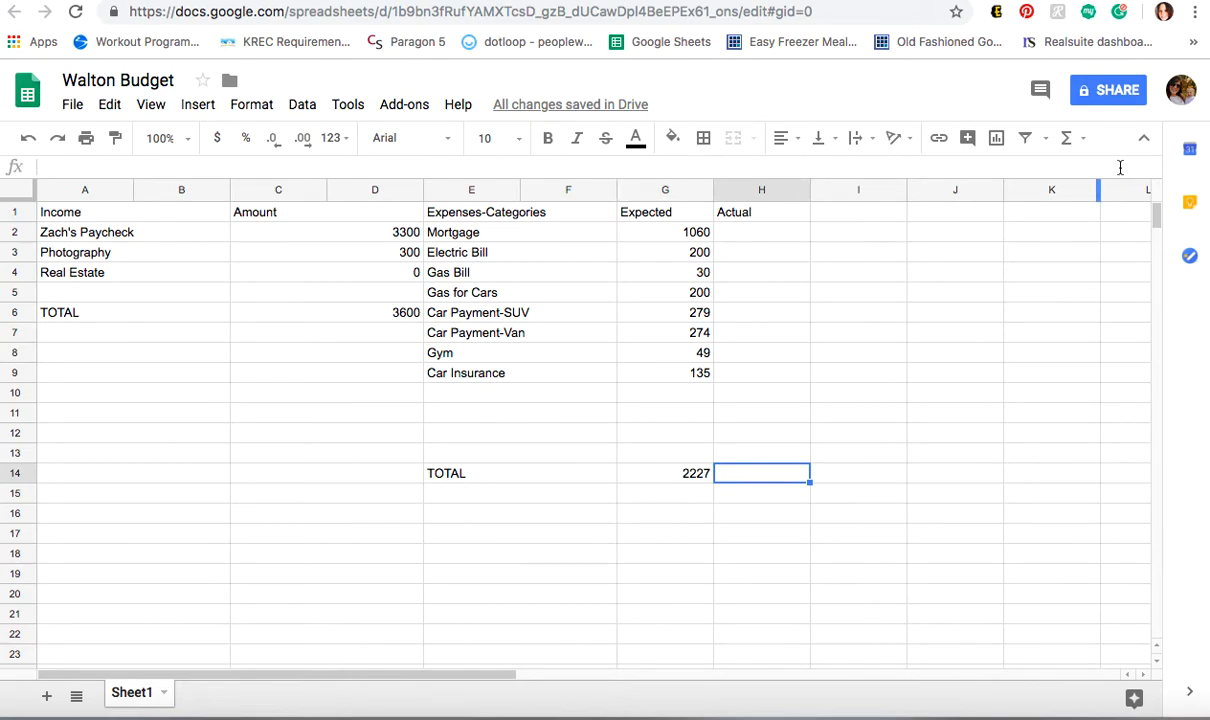
click(1075, 146)
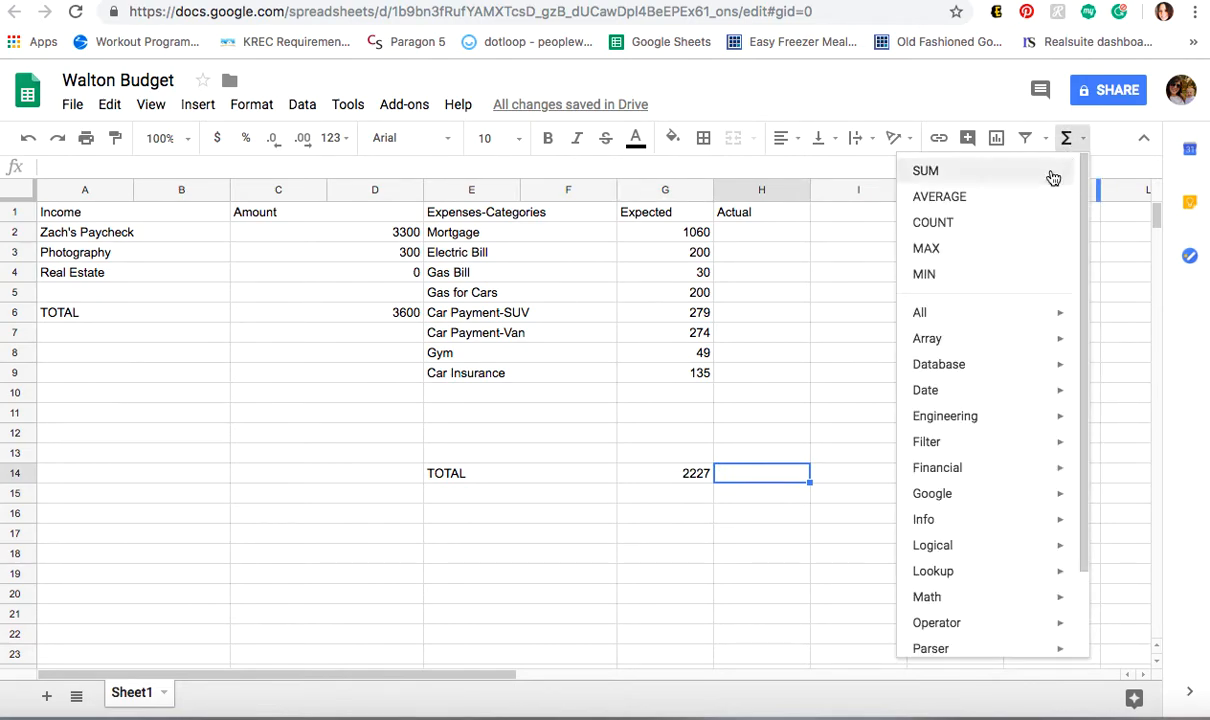
click(1053, 176)
click(773, 243)
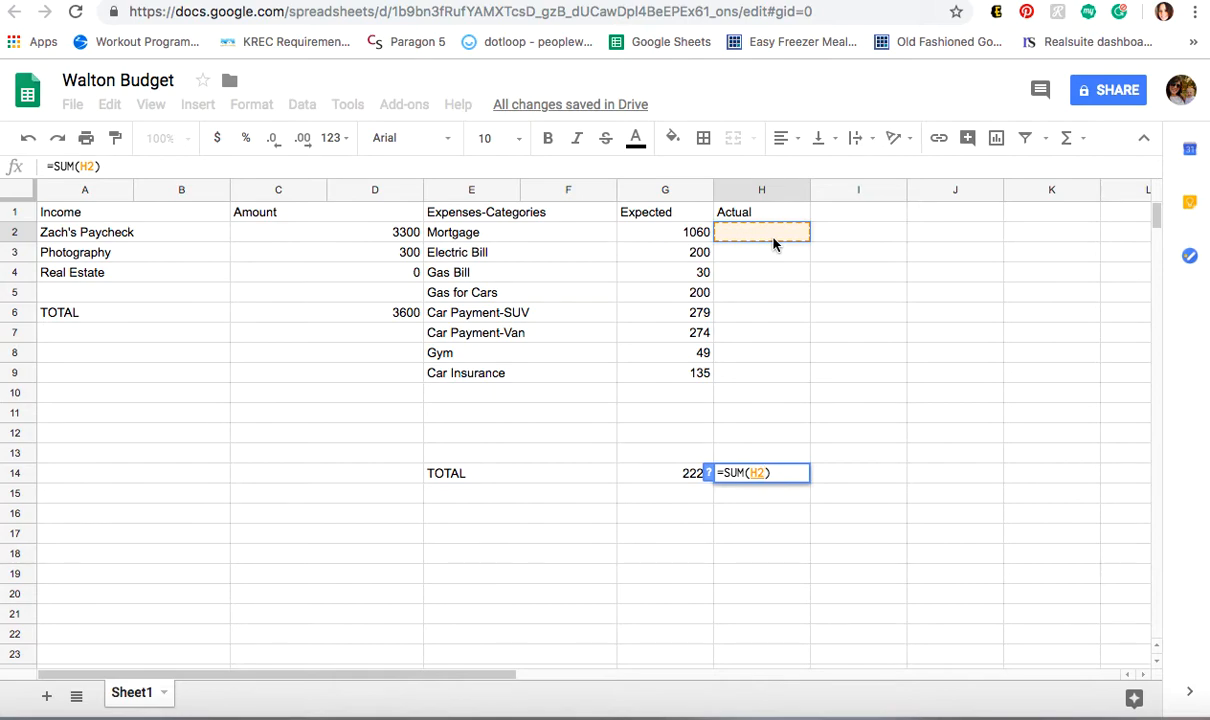
drag(773, 243, 773, 453)
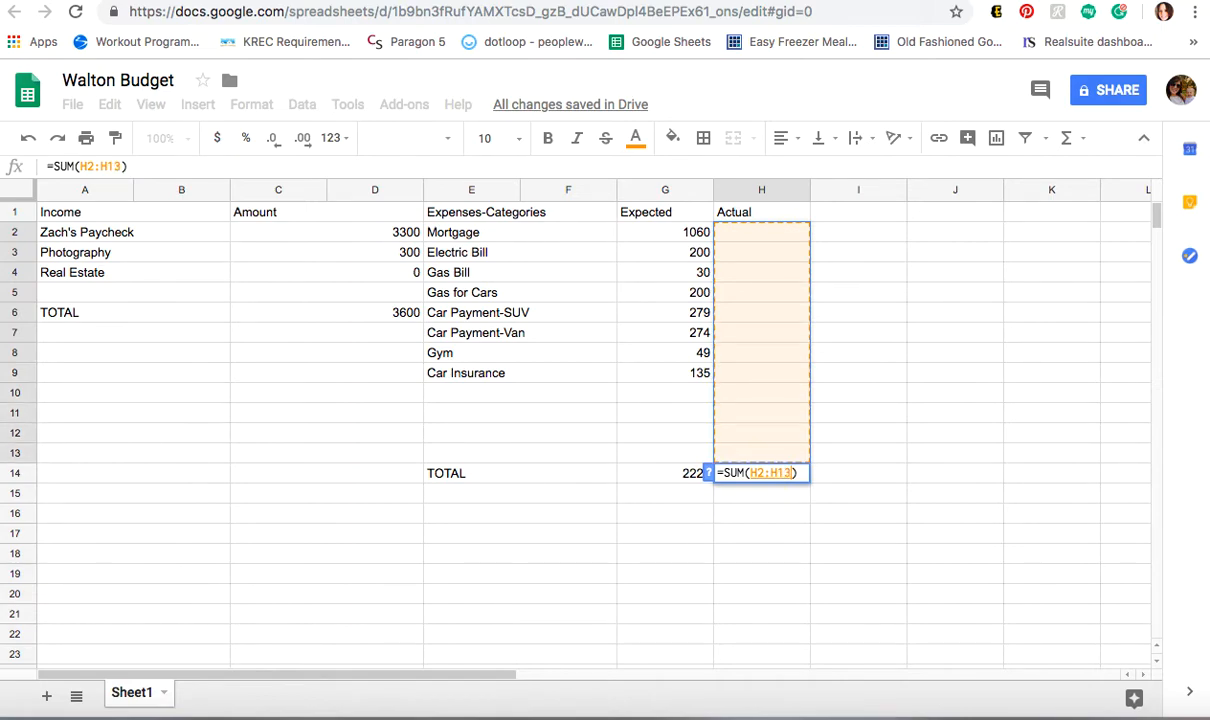
key(Return)
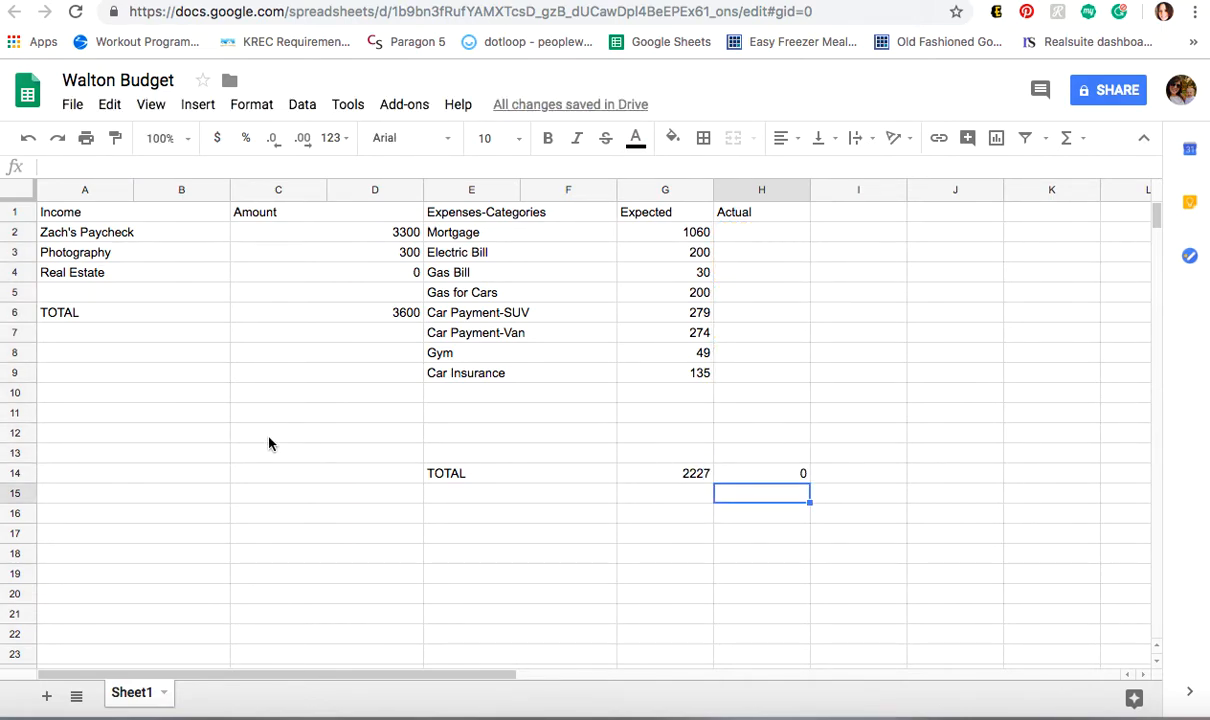
Start a cash envelope section with the heading "CASH ENVELOPES" in A11 and "Groceries" beneath it in A12.
click(136, 421)
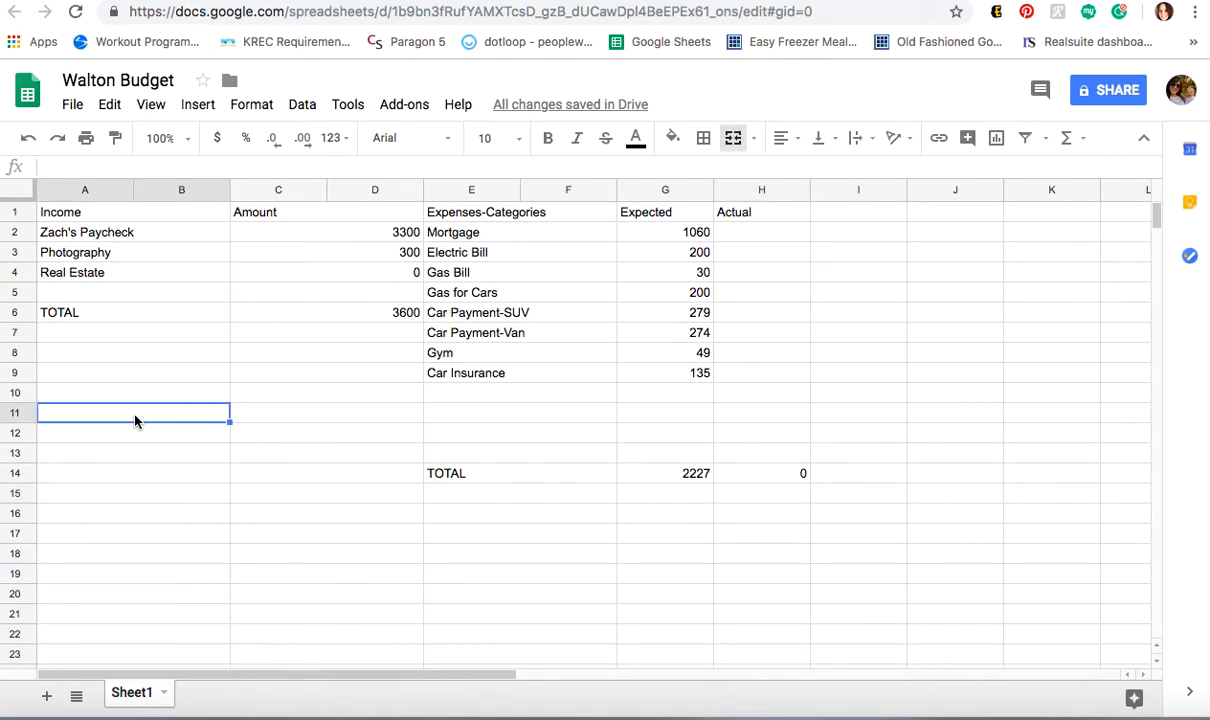
text(CASH EN)
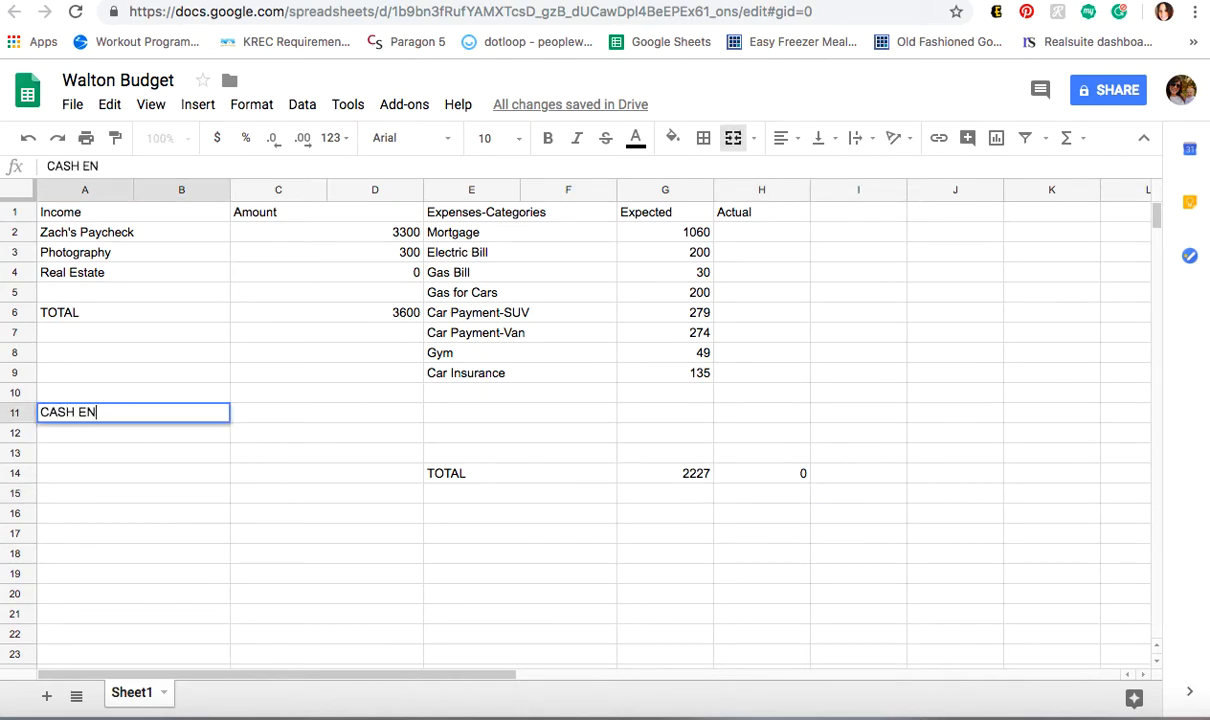
text(VELOPES)
click(133, 436)
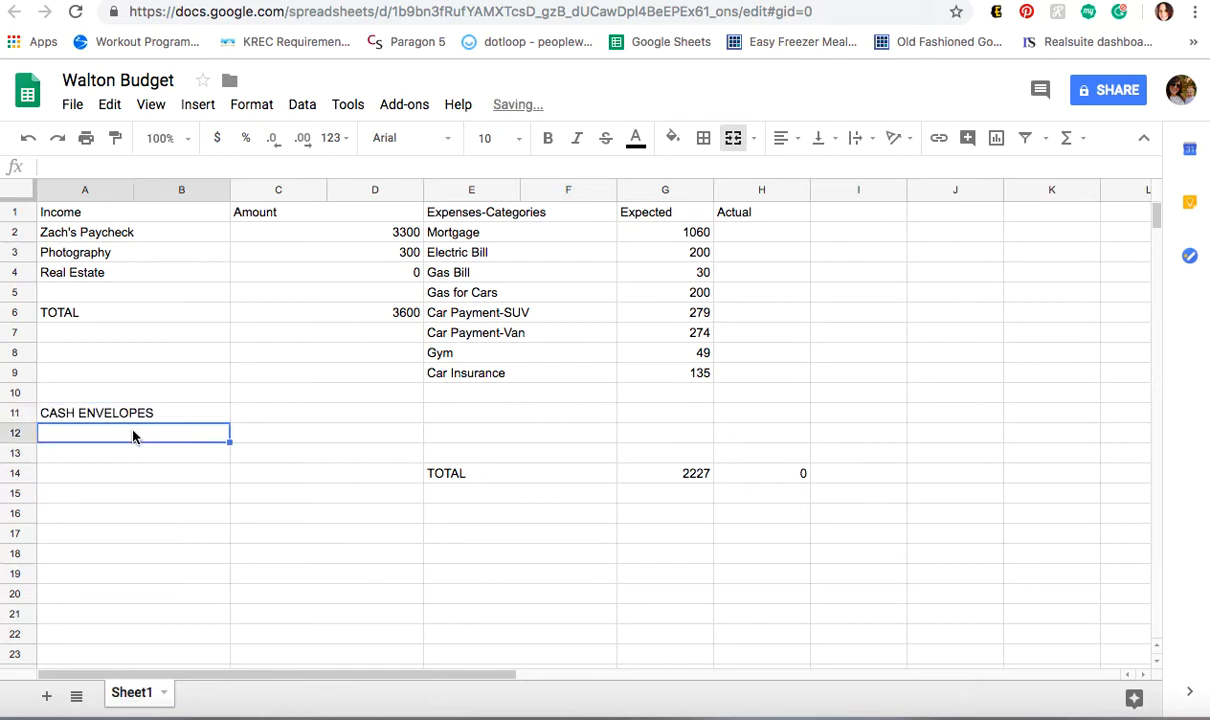
text(Groceries)
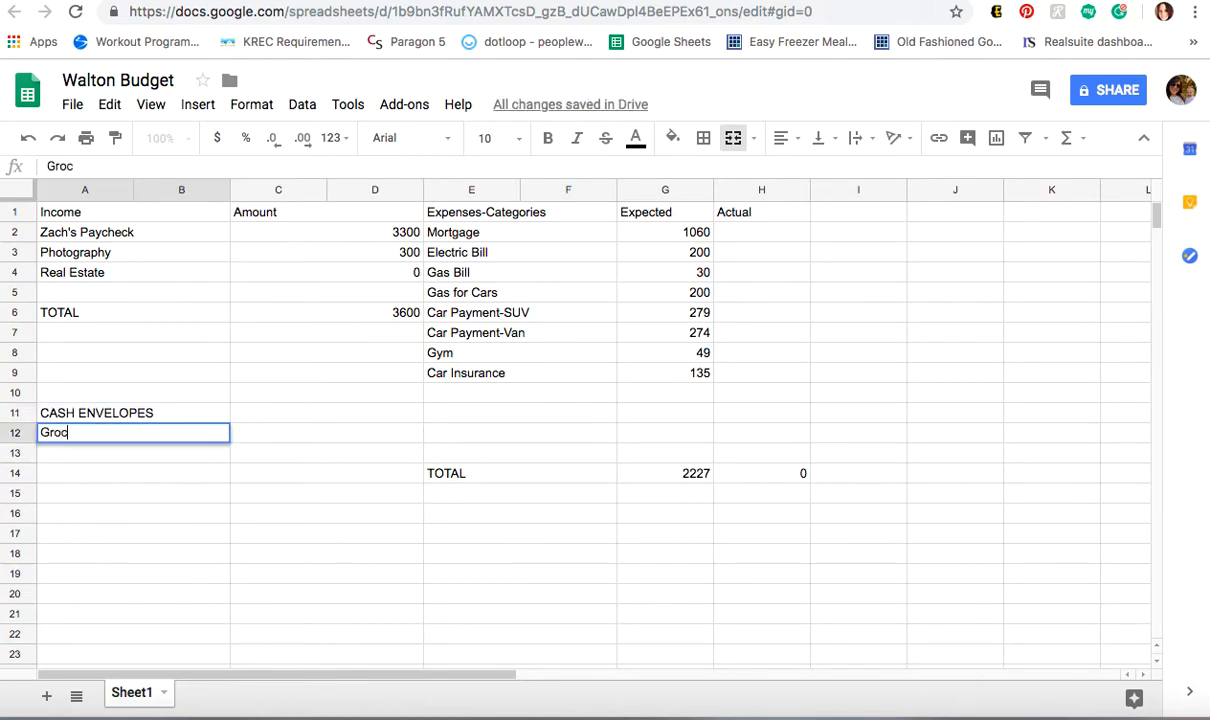
Add two "Fun Money" envelopes in A13 and A14, each labelled with the family members it covers, and "Gifts" in A15.
click(127, 452)
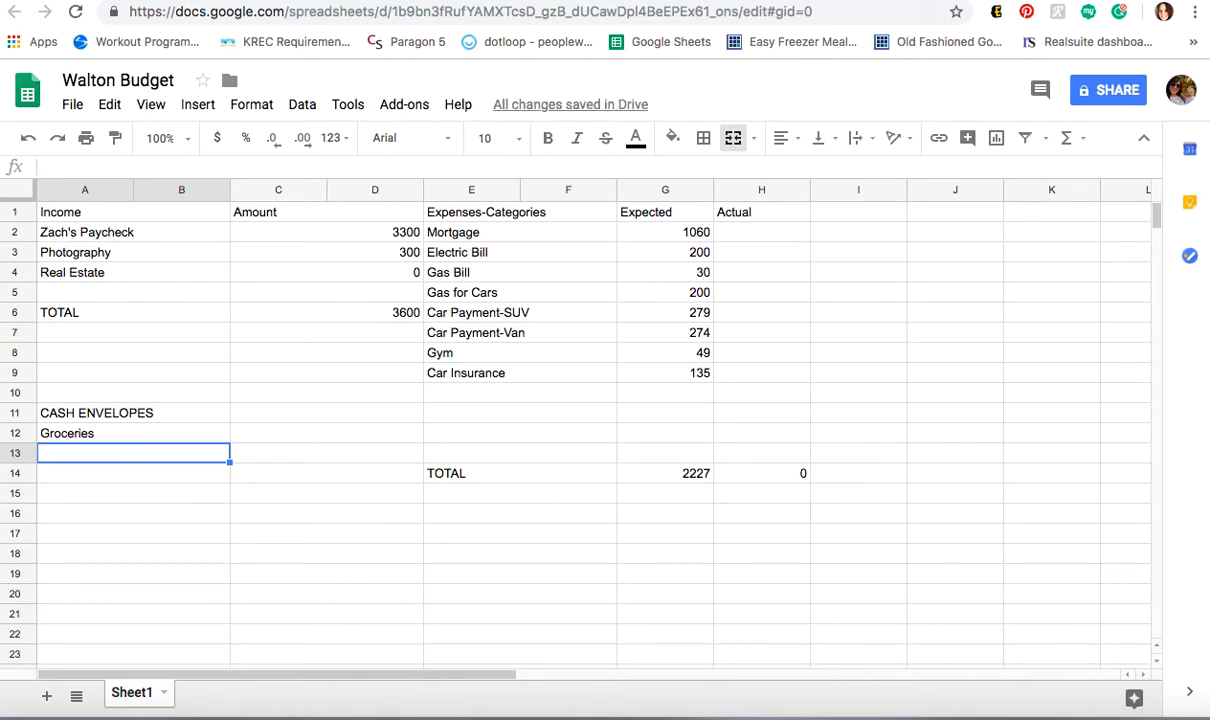
text(Fun Money-Me + Wesley)
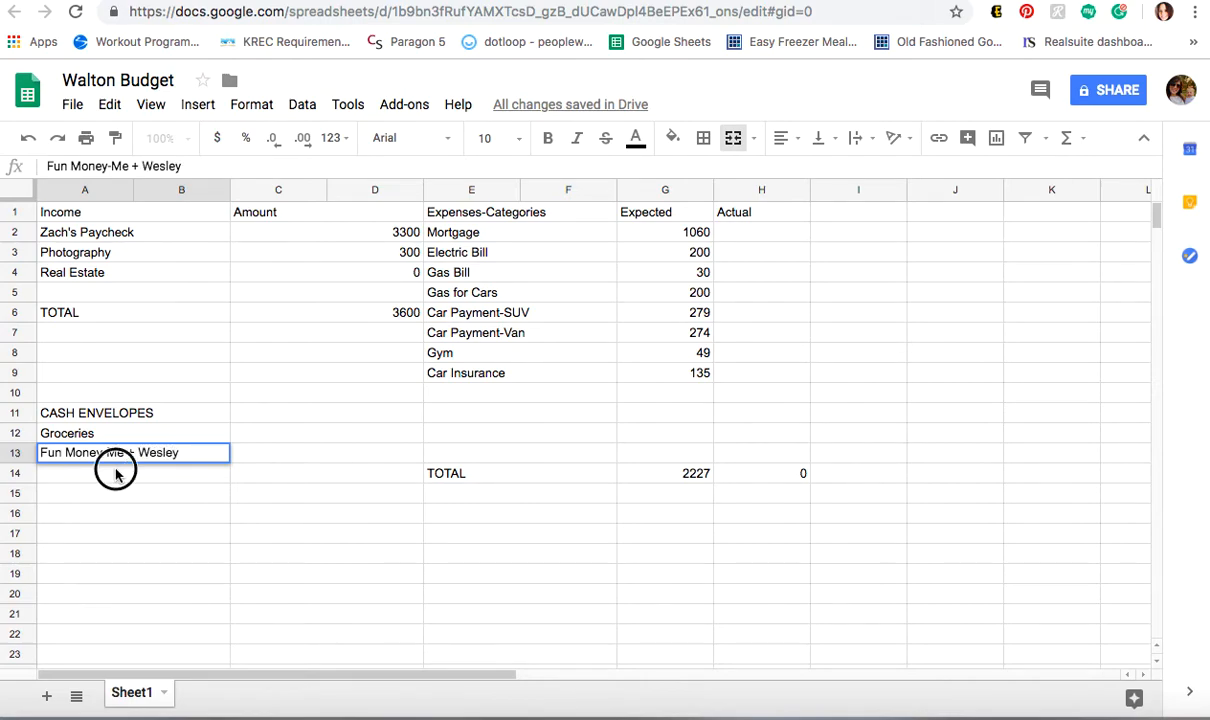
key(Return)
text(Fun Money-Zach)
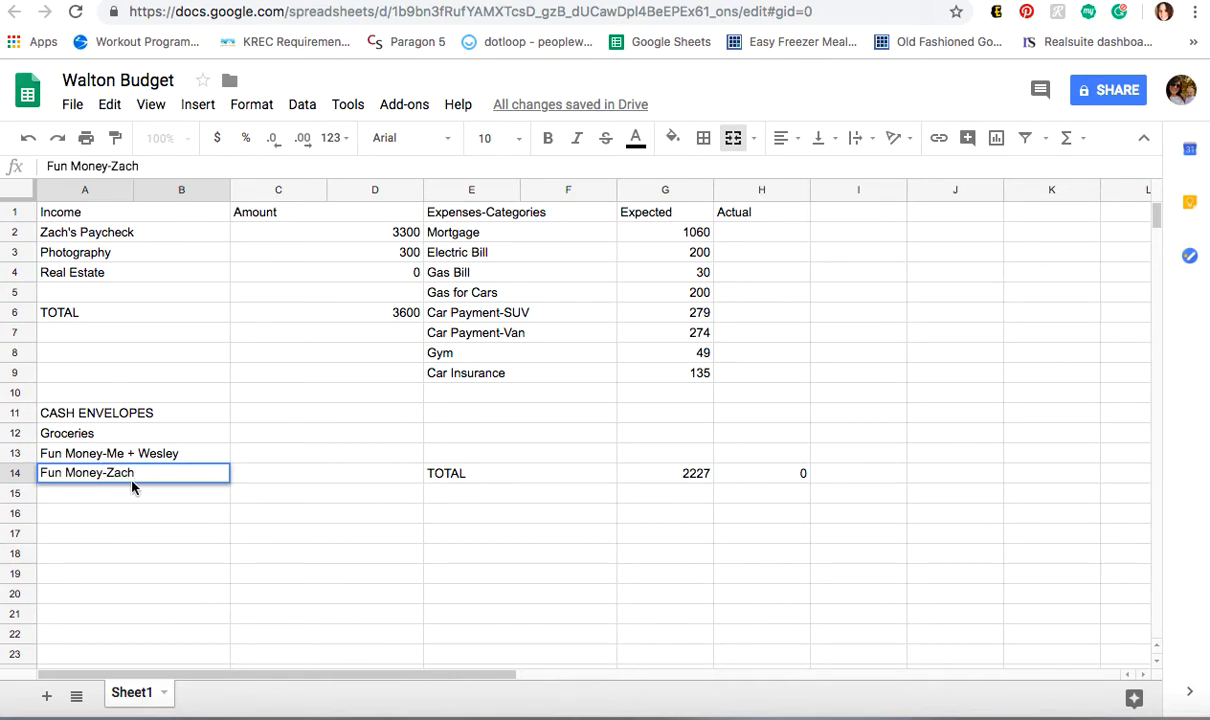
key(Return)
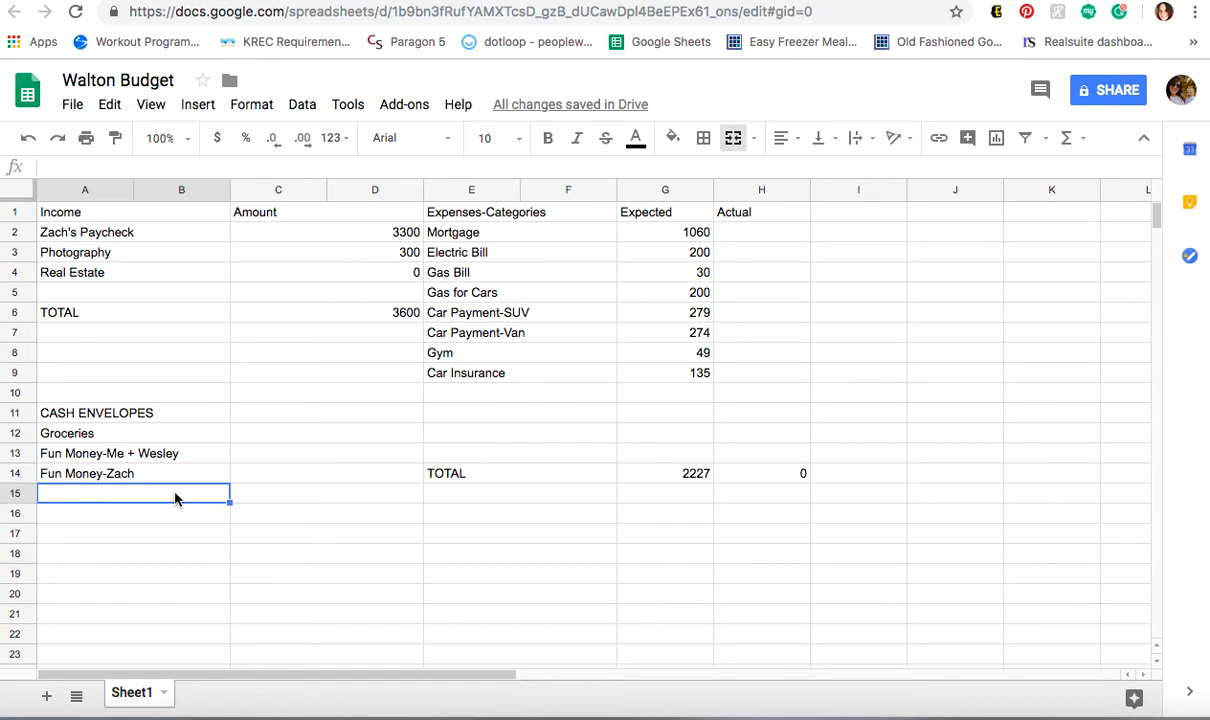
text(Gifts)
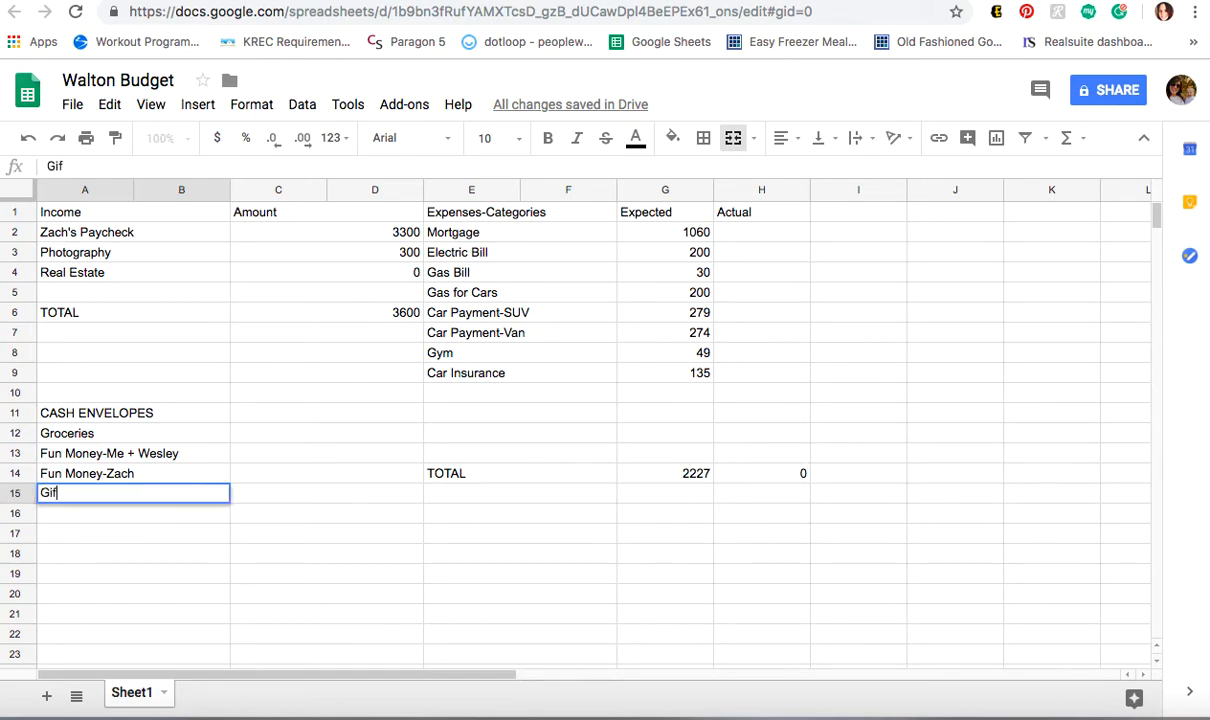
Enter the cash envelope amounts 400, 100, 100 and 40 in C12:C15 for Groceries, both Fun Money envelopes and Gifts.
click(287, 440)
text(400)
click(286, 453)
text(100)
click(282, 475)
text(100)
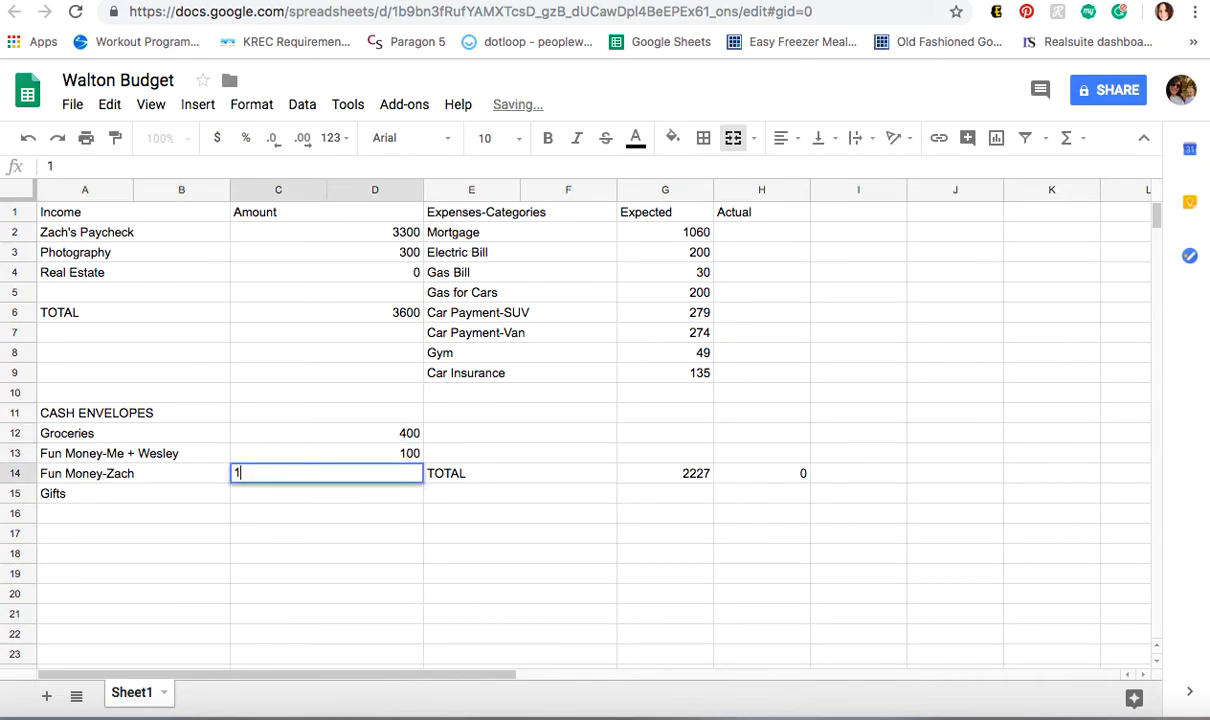
click(284, 496)
text(40)
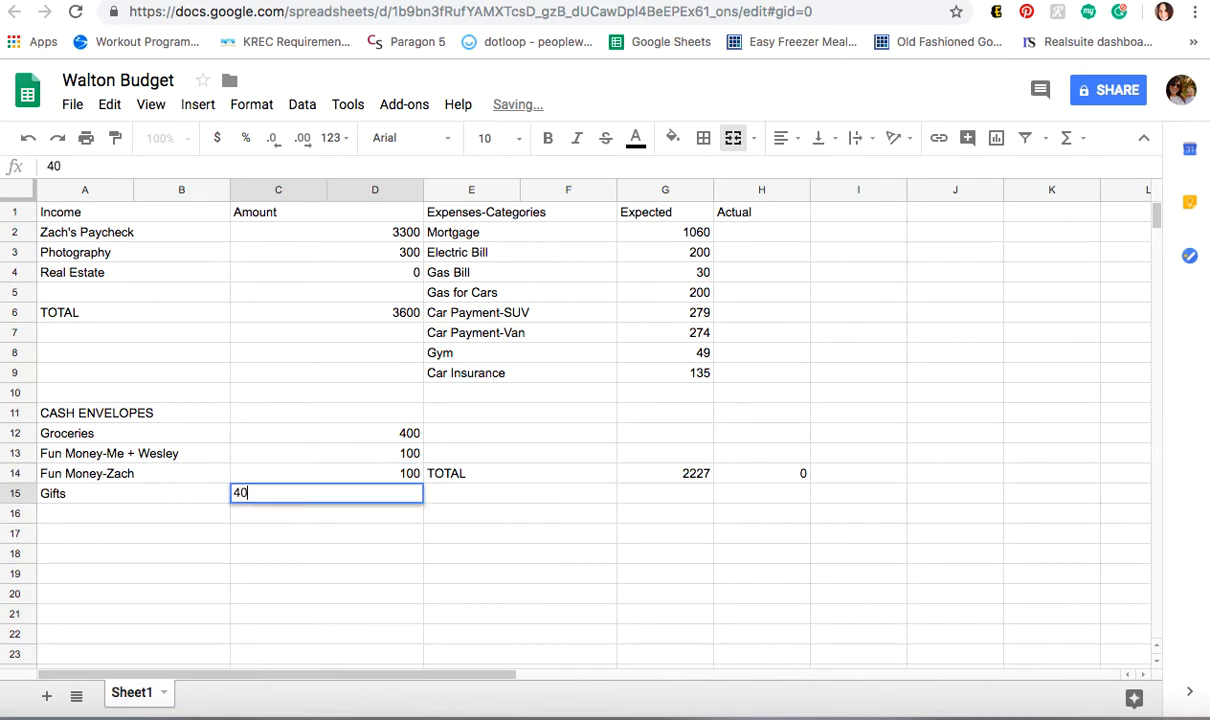
click(280, 525)
Label A18 "TOTAL" below the cash envelopes, leaving two blank rows above it.
click(181, 540)
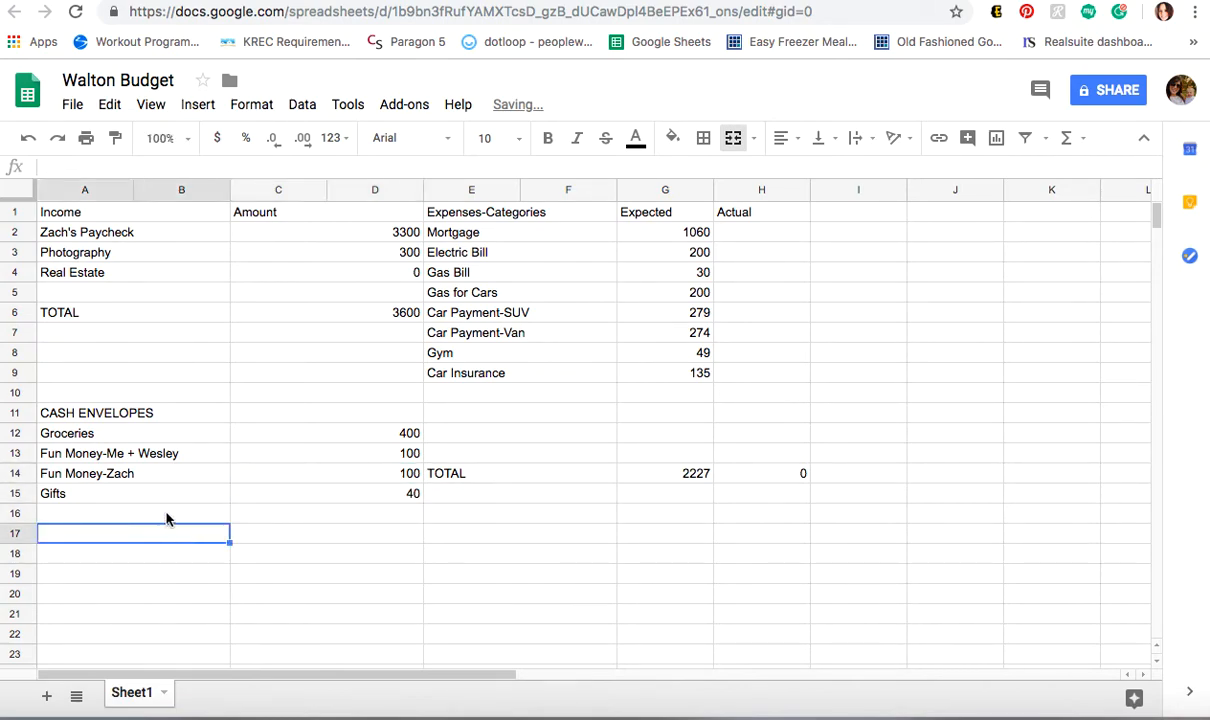
click(155, 555)
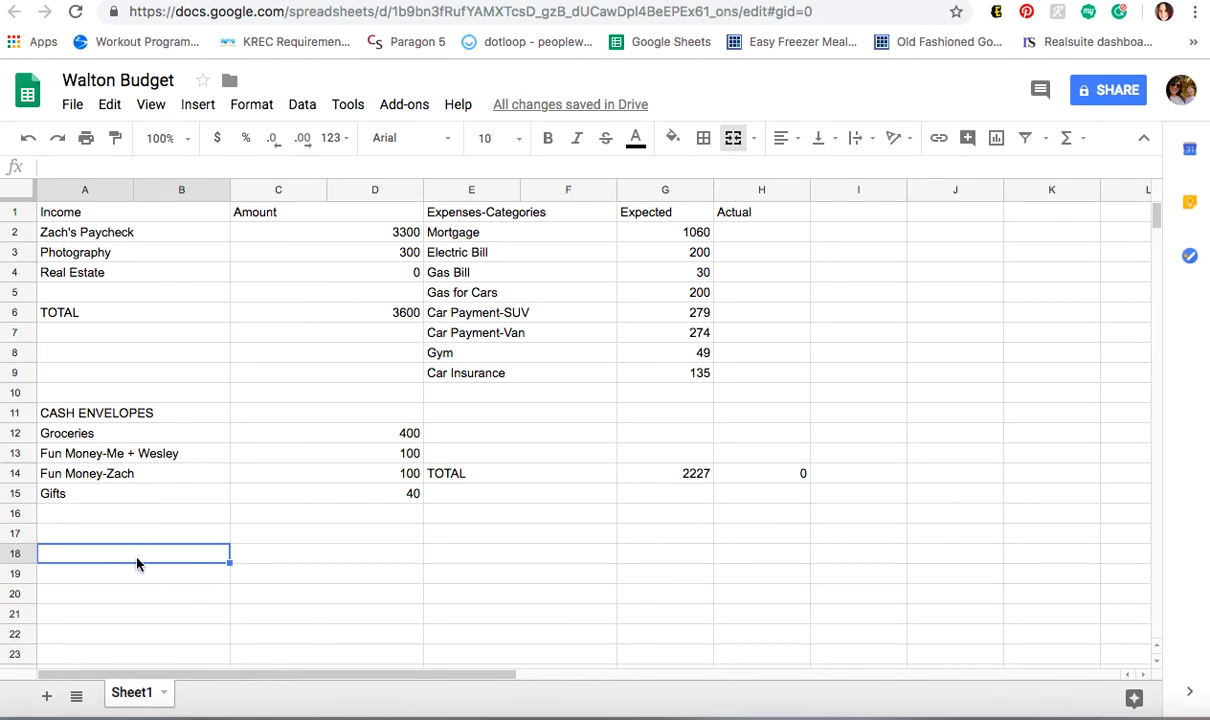
text(TOTAL)
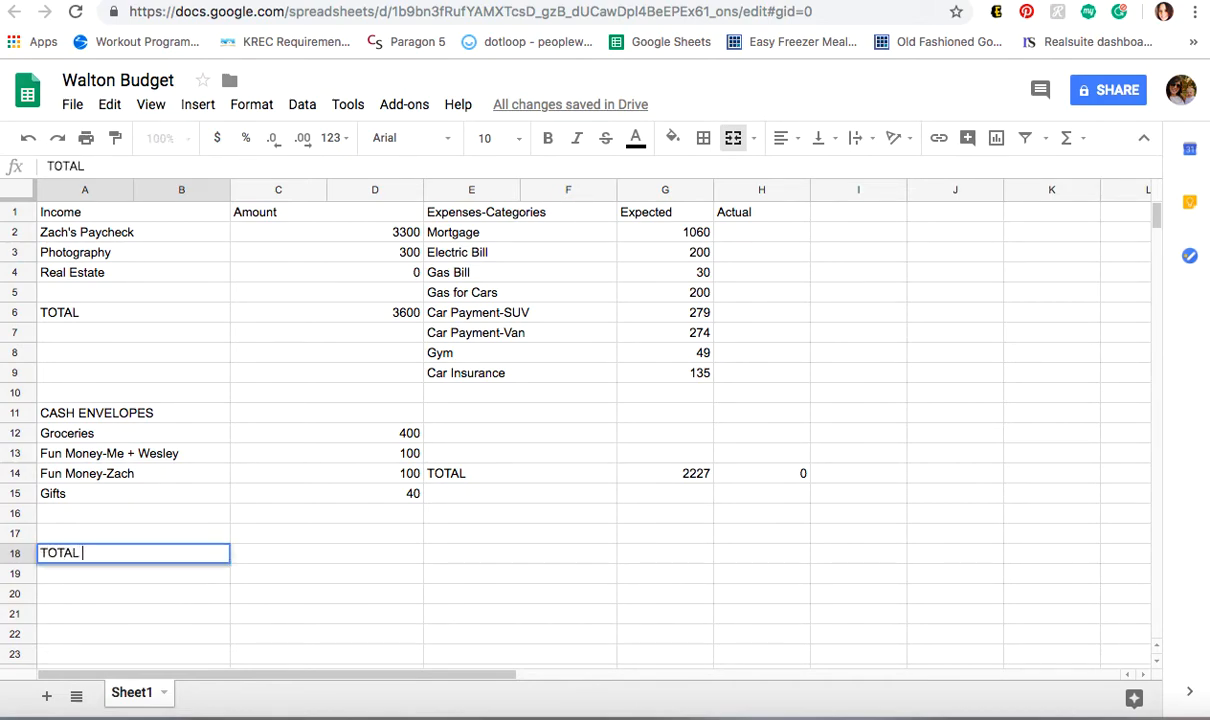
click(286, 562)
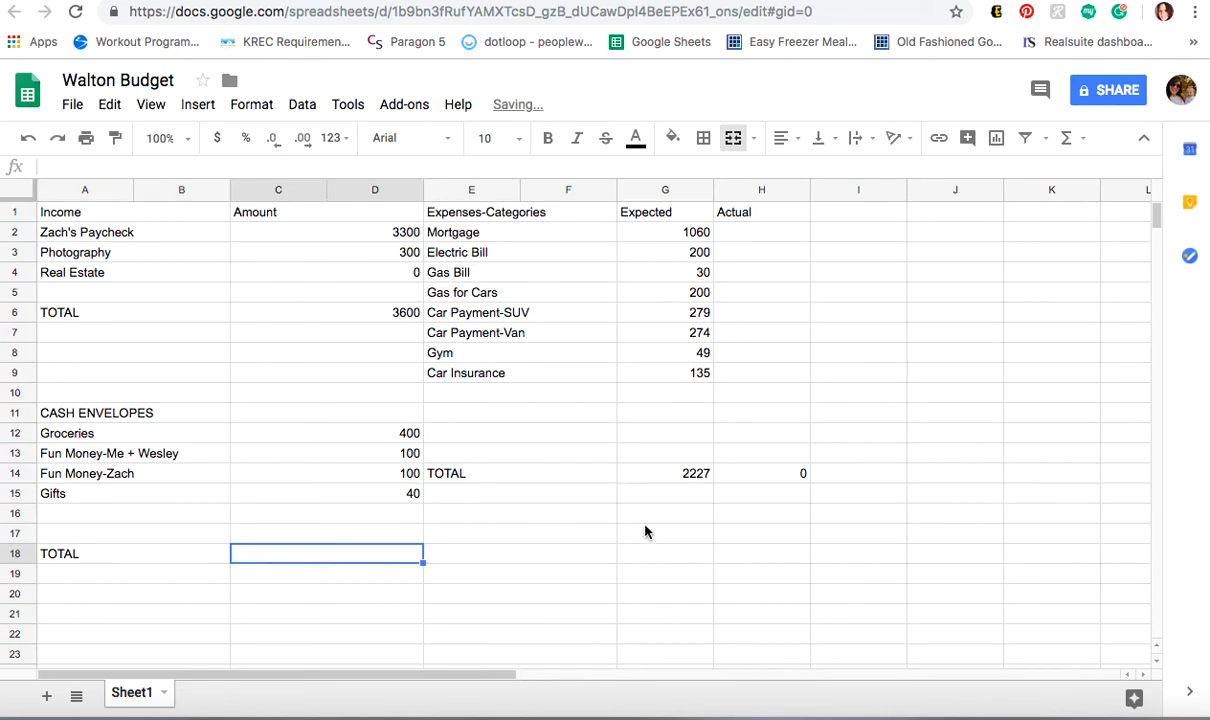
click(1066, 138)
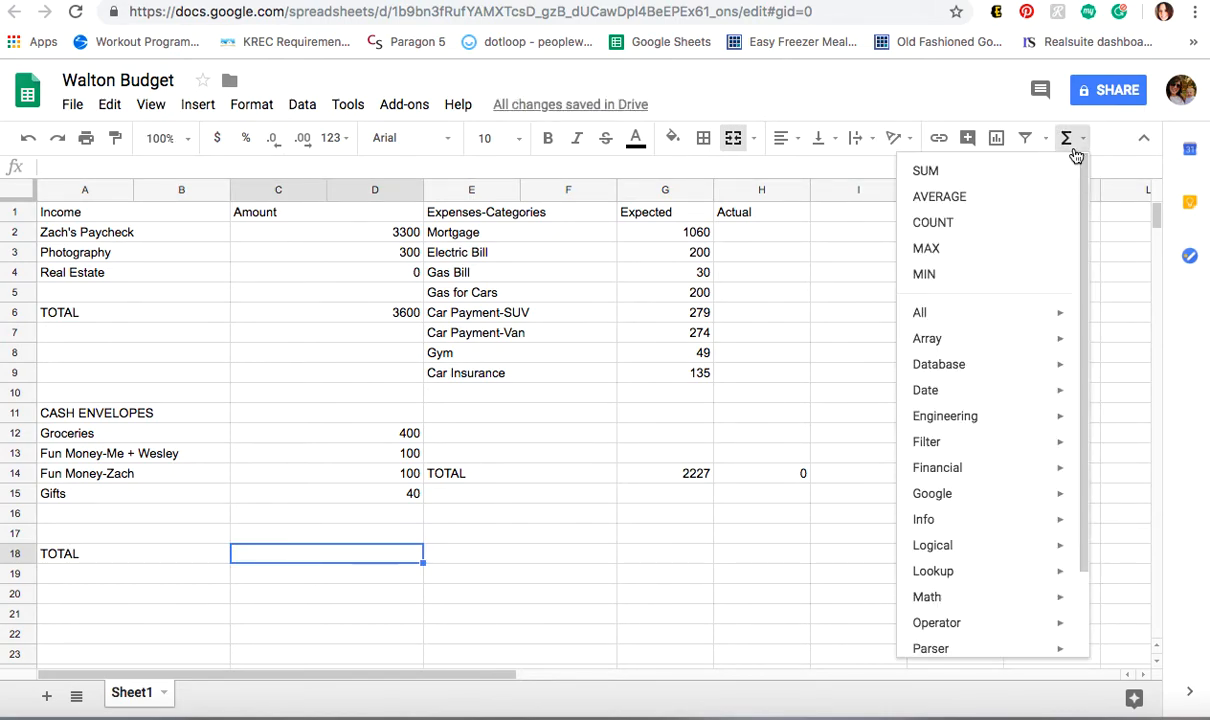
click(1066, 172)
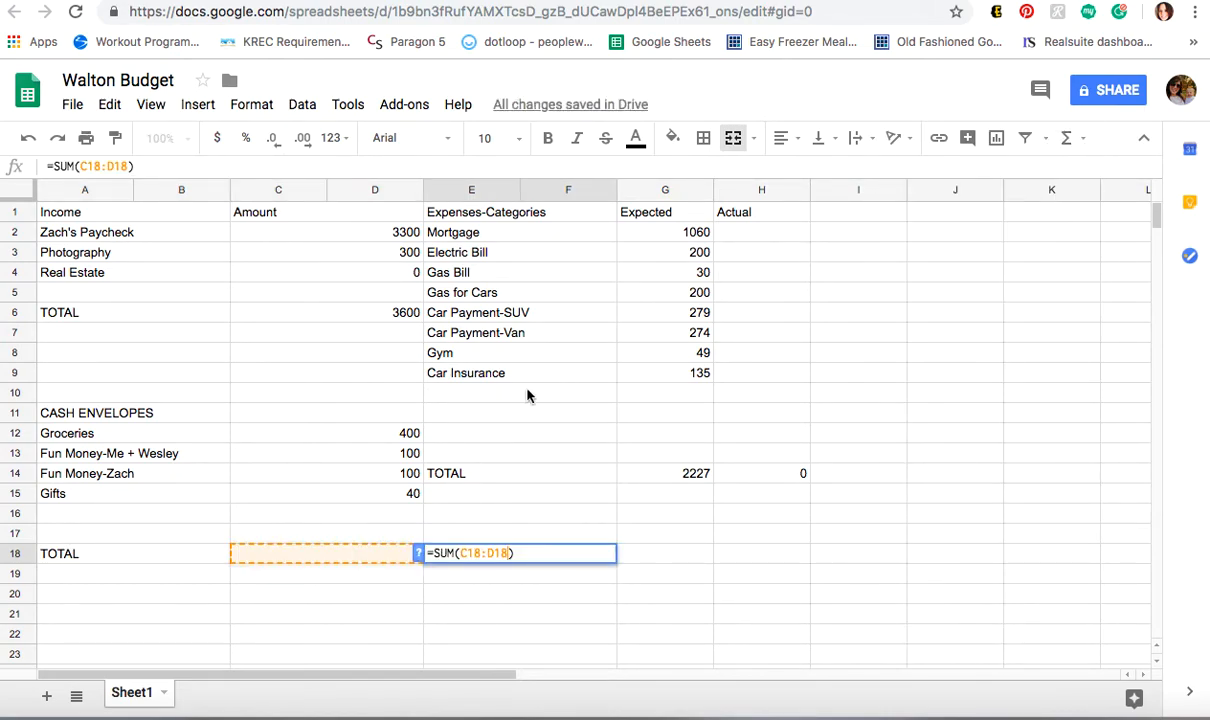
click(417, 433)
click(394, 553)
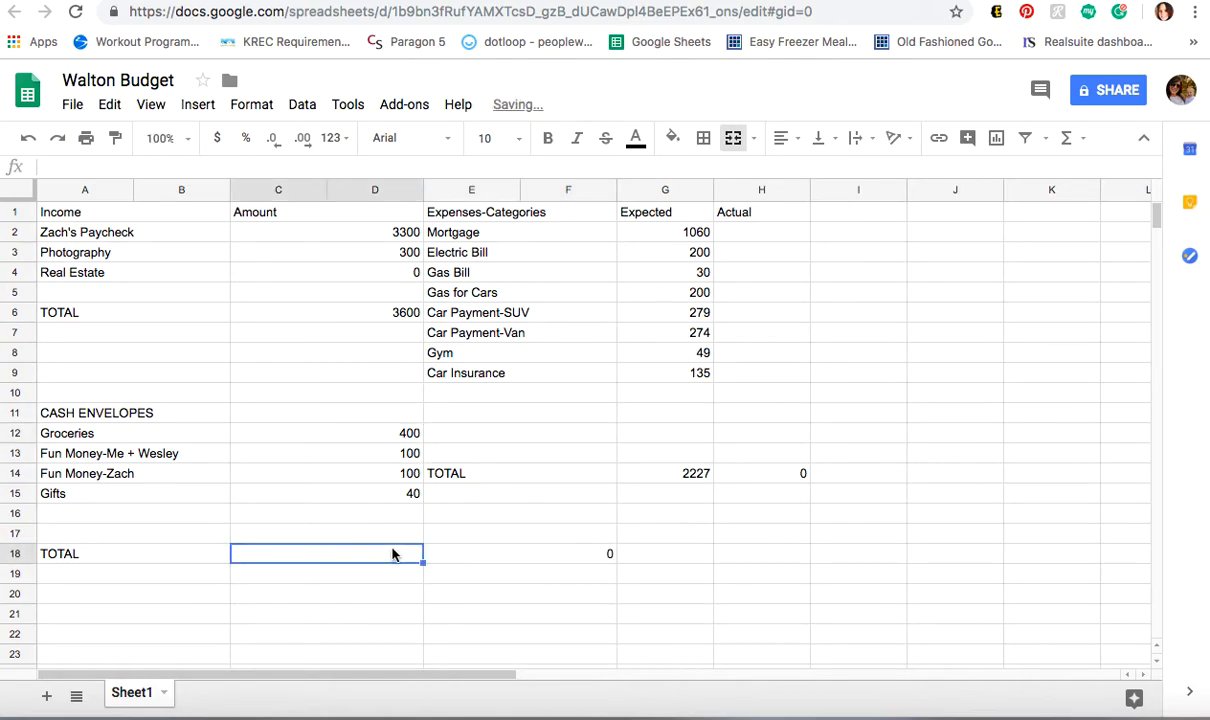
click(564, 573)
click(568, 556)
key(Delete)
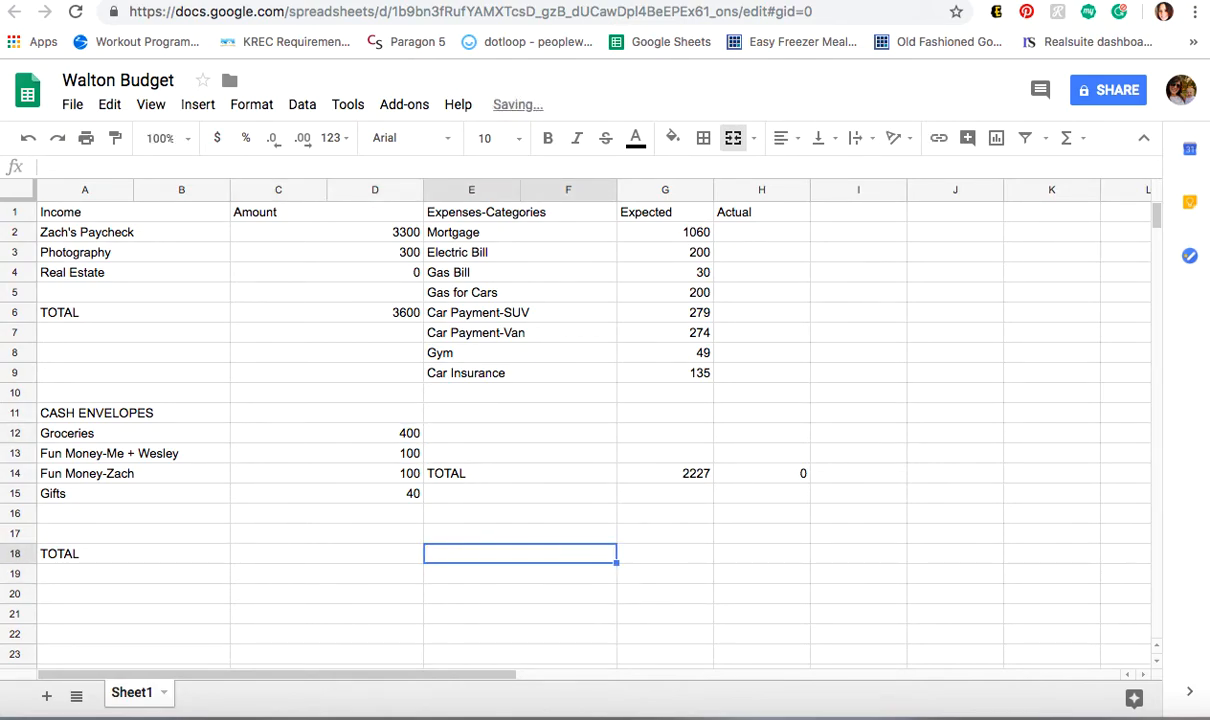
Total the cash envelope amounts in C18 with the formula =SUM(C12:C17).
click(412, 553)
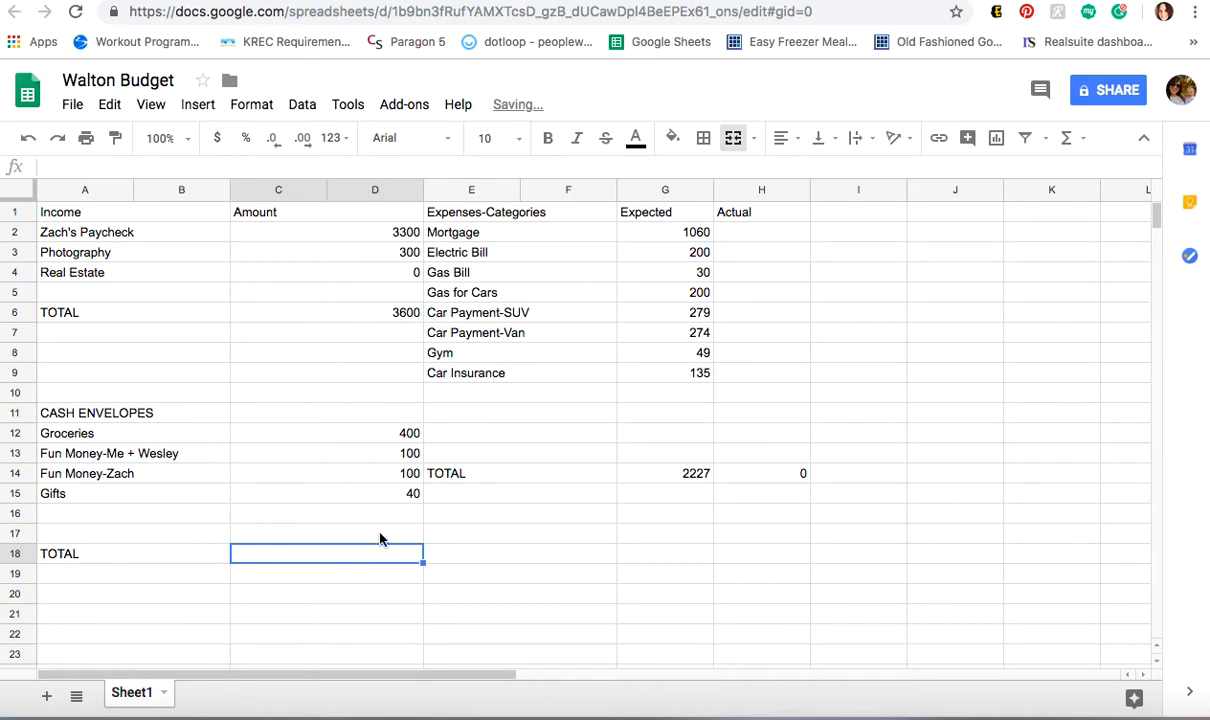
text(=SUM)
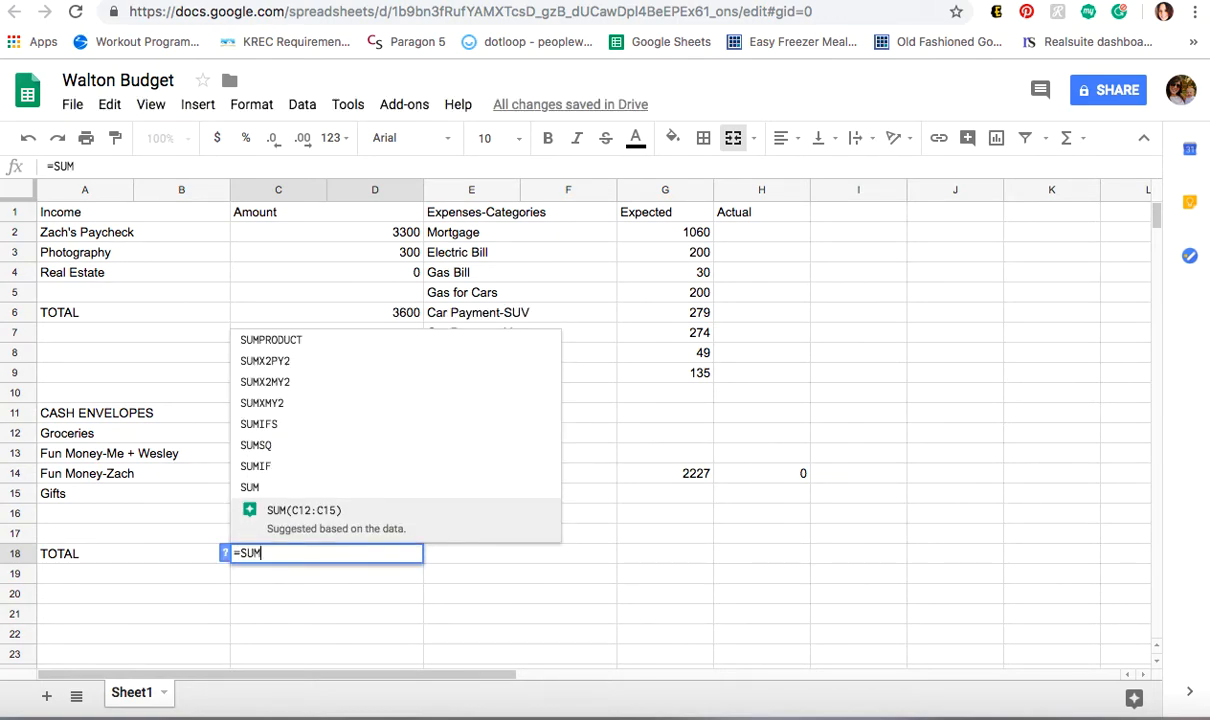
text(()
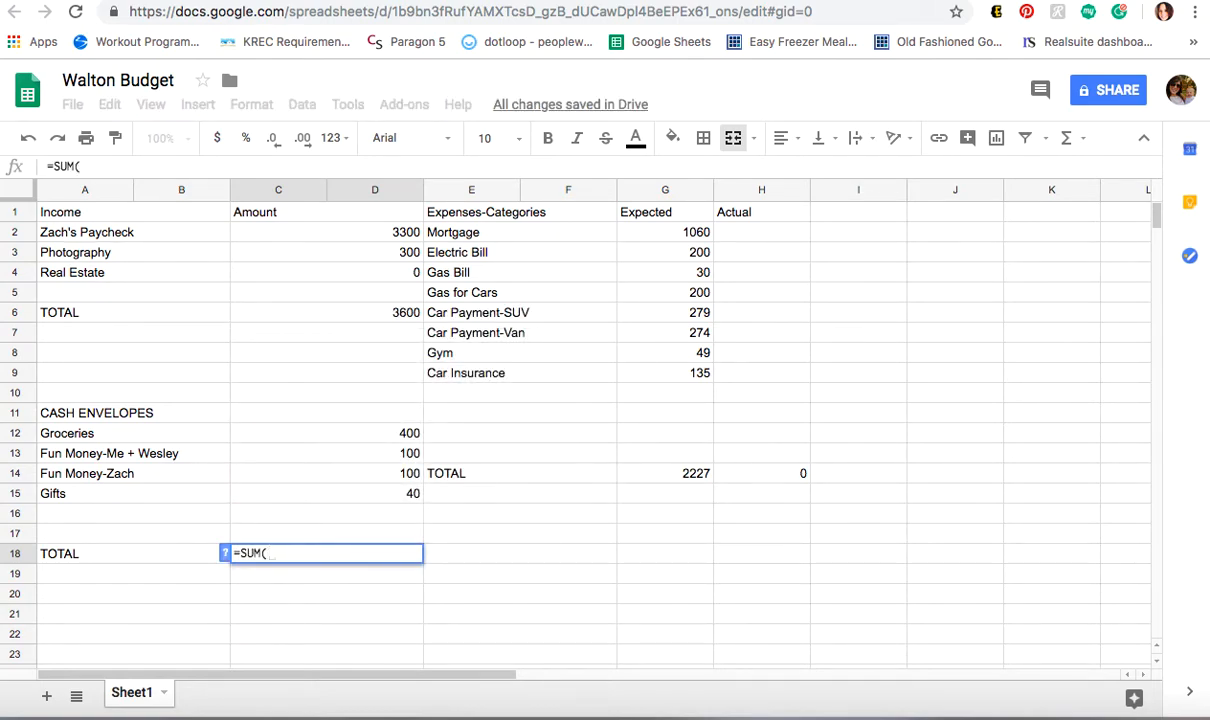
text(C12:)
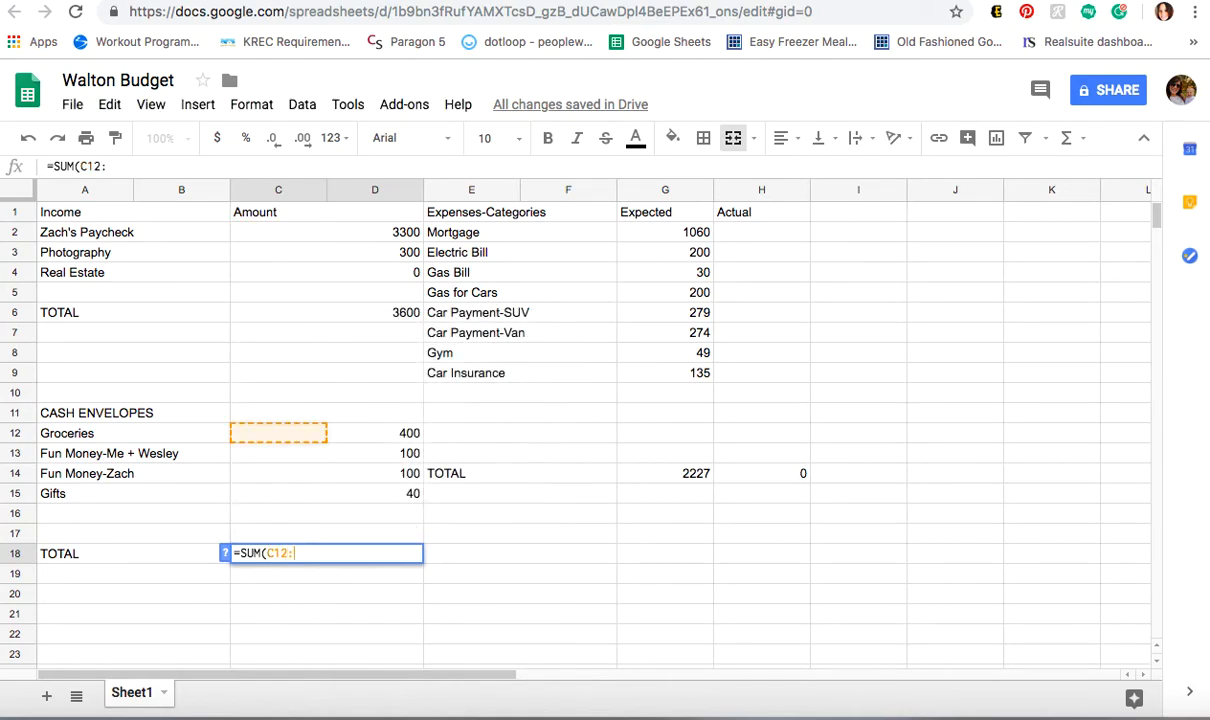
text(C)
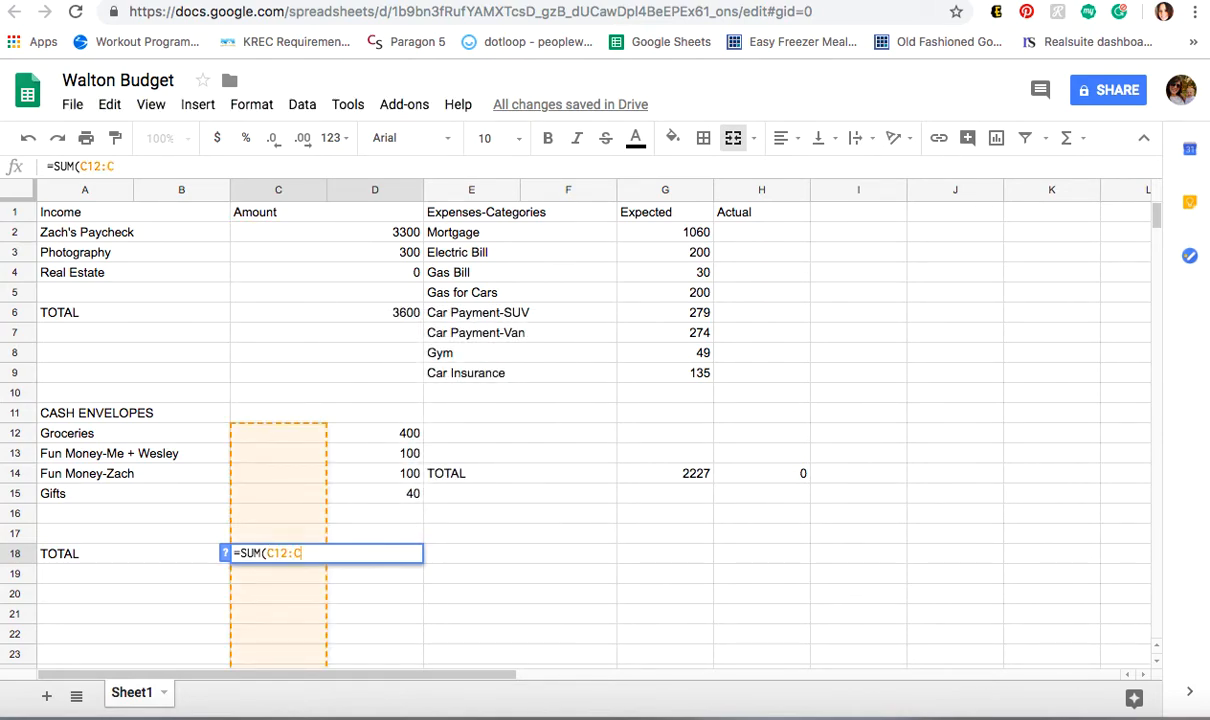
text(17))
key(Return)
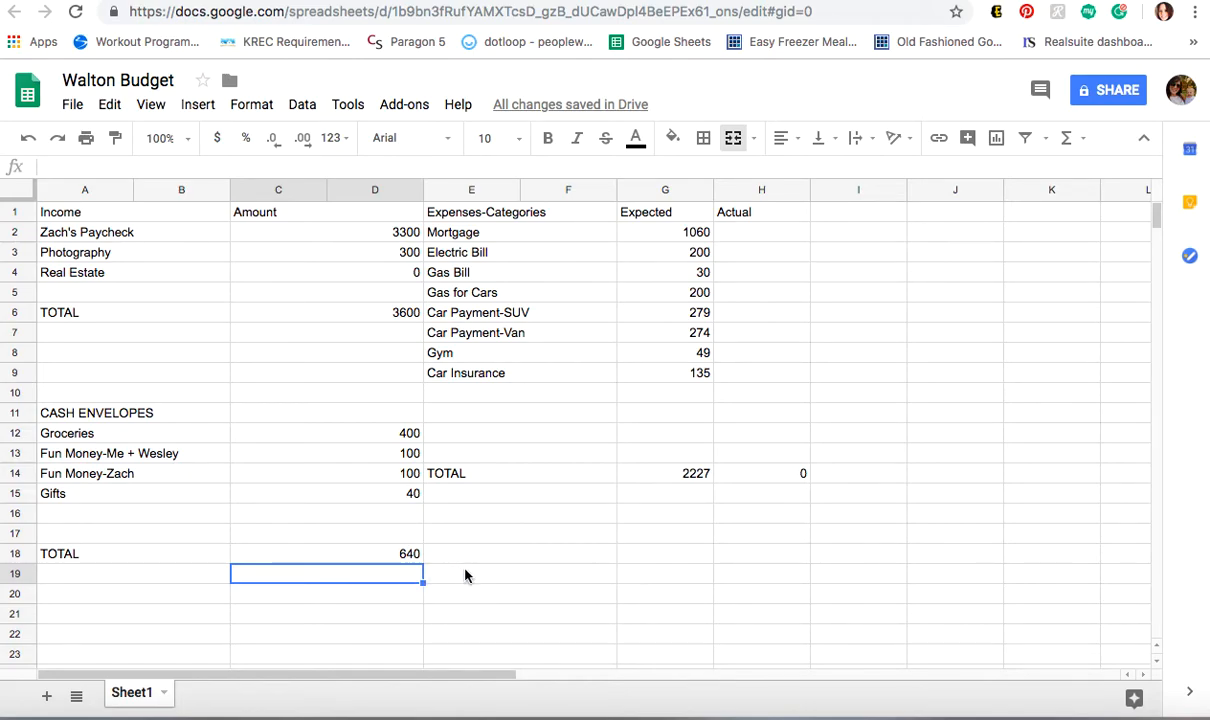
Fill the Income header cell with light green and the Amount header cell with a paler shade of green.
click(135, 208)
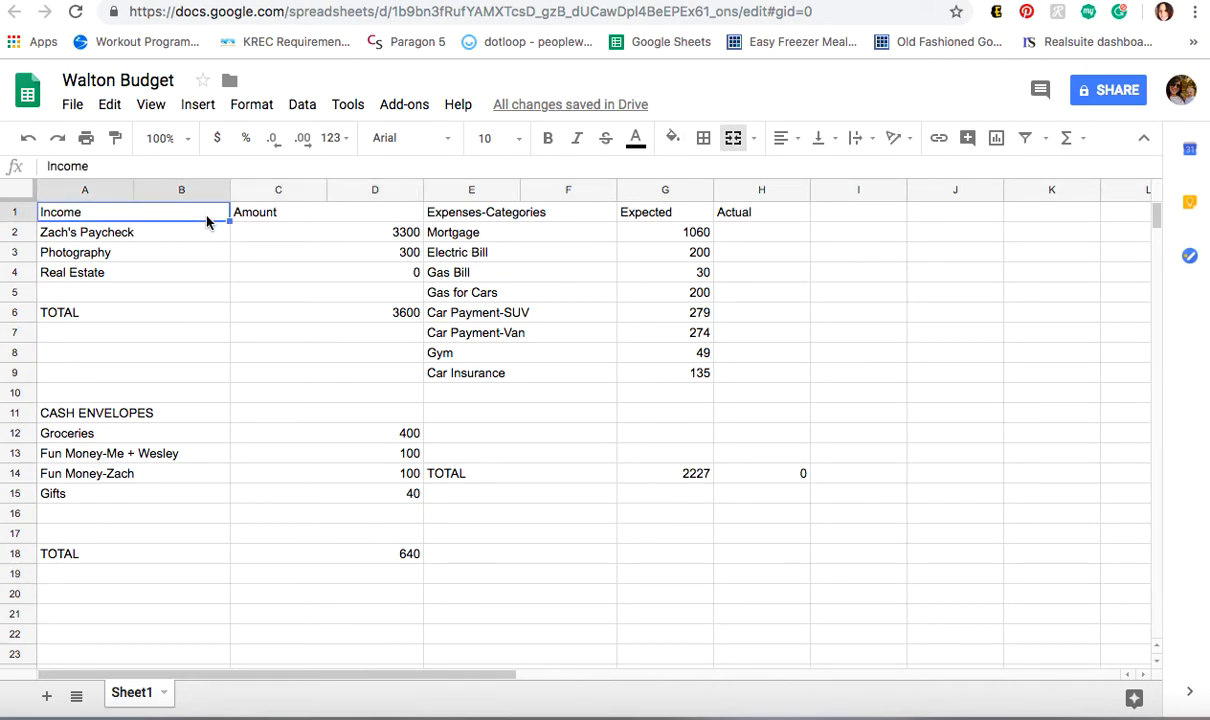
click(672, 138)
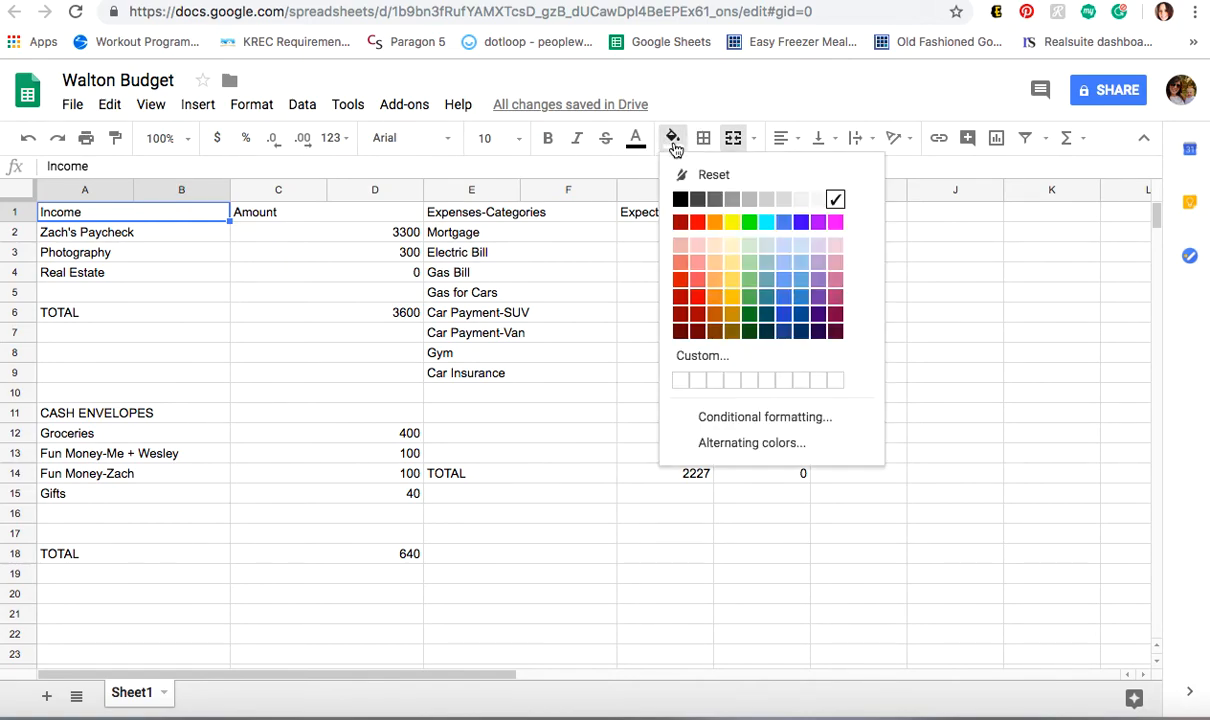
click(757, 251)
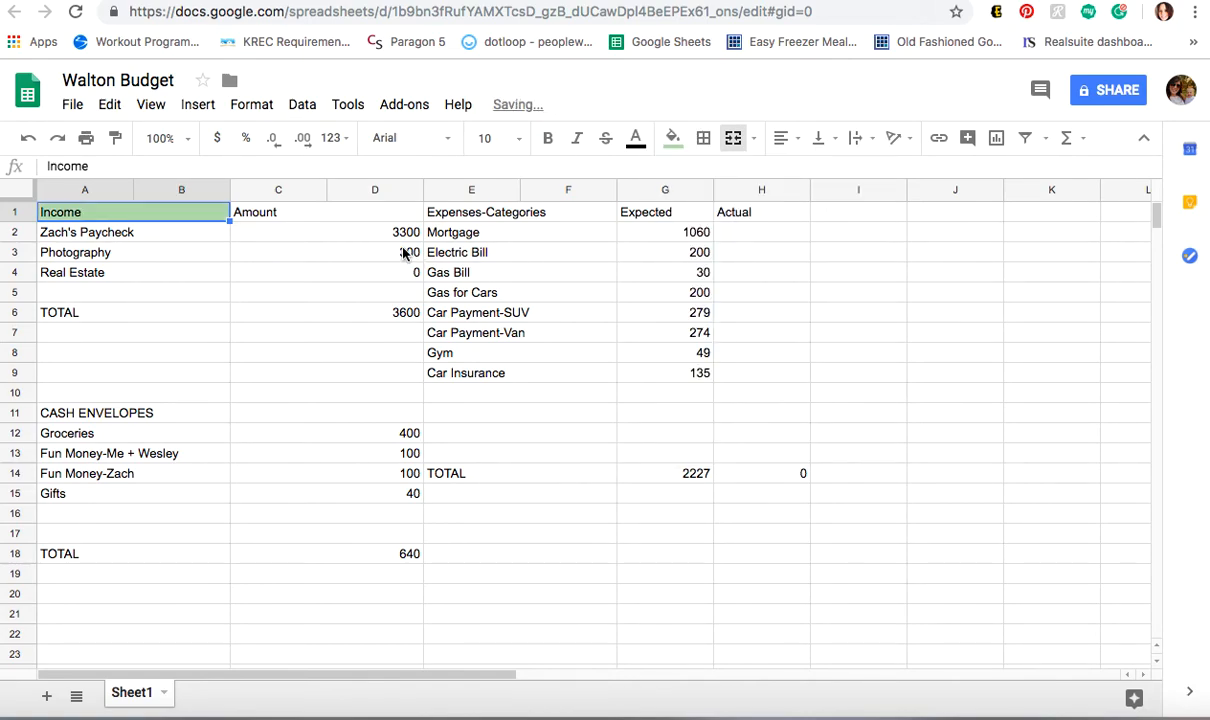
click(380, 214)
click(672, 138)
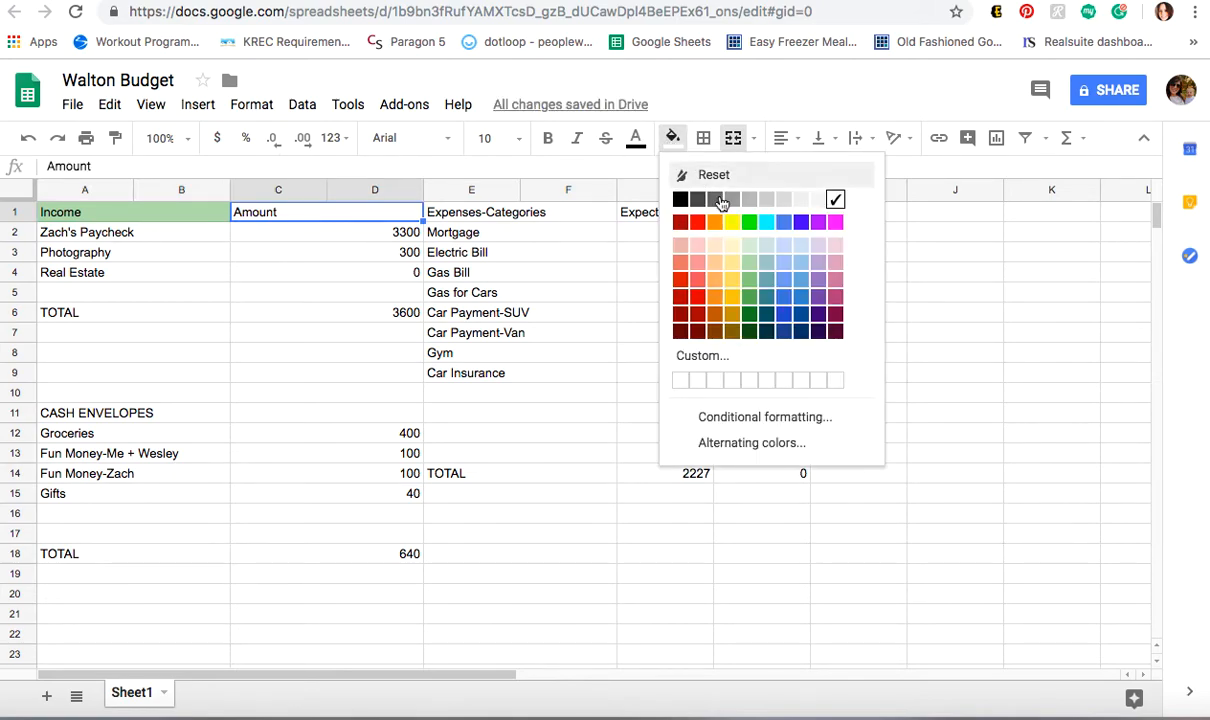
click(758, 253)
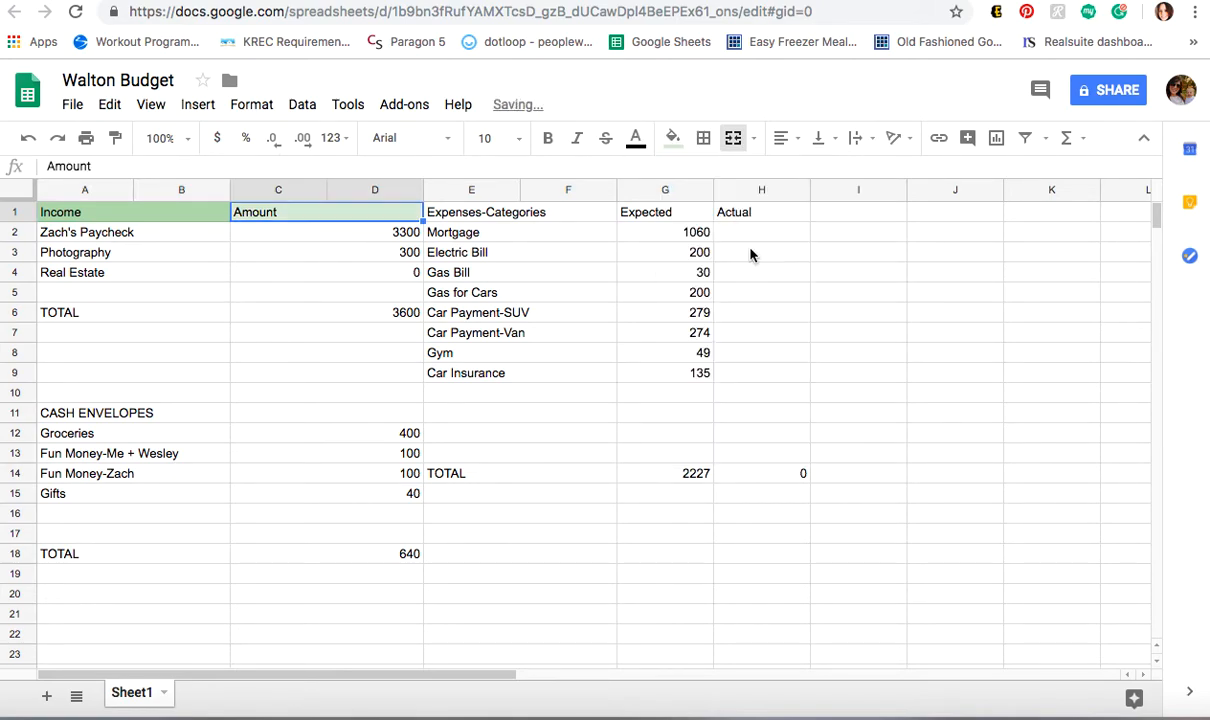
Fill the Expenses-Categories header cell with medium pink and the Expected header cell with a paler pink.
click(531, 211)
click(672, 138)
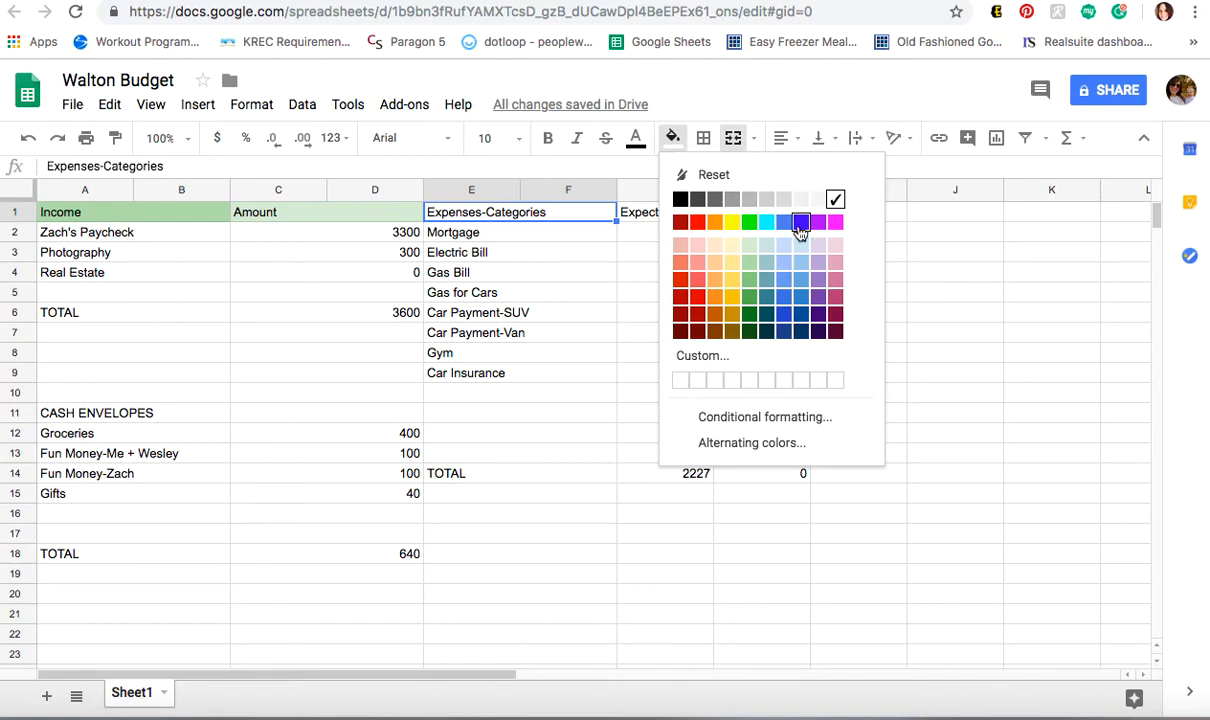
click(836, 263)
click(655, 212)
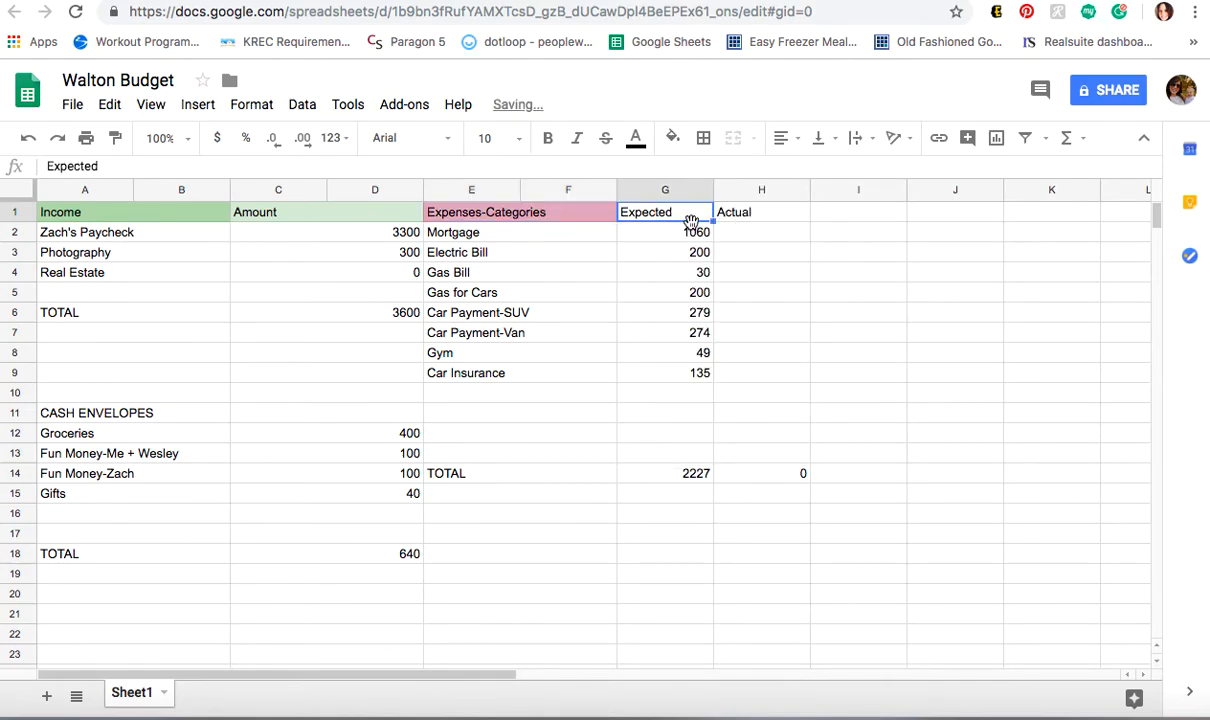
click(672, 138)
click(836, 245)
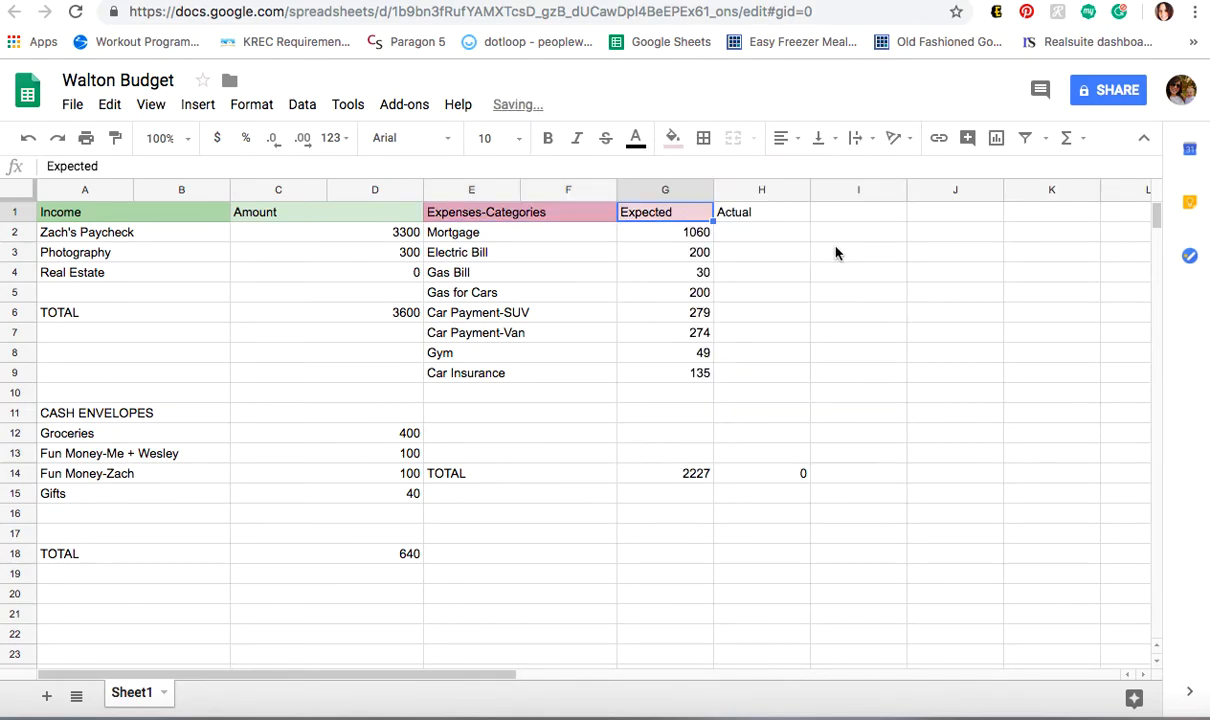
Fill the Actual header cell in H1 with pale purple.
click(764, 213)
click(672, 140)
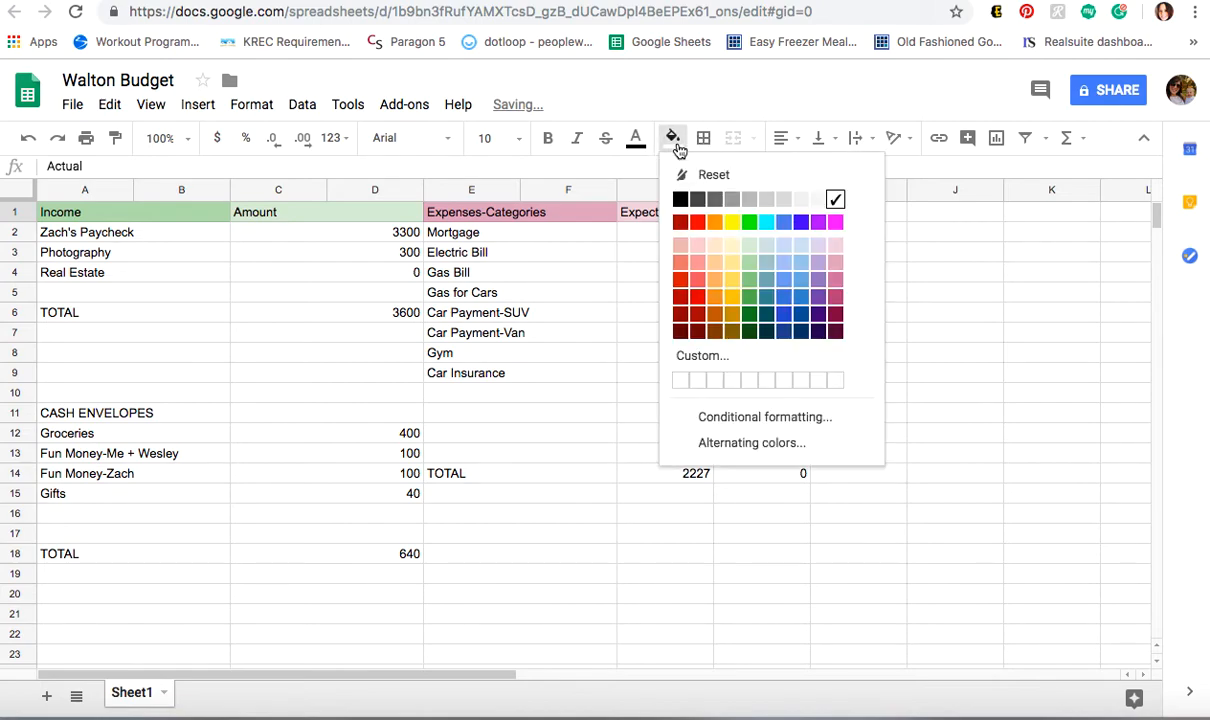
click(830, 250)
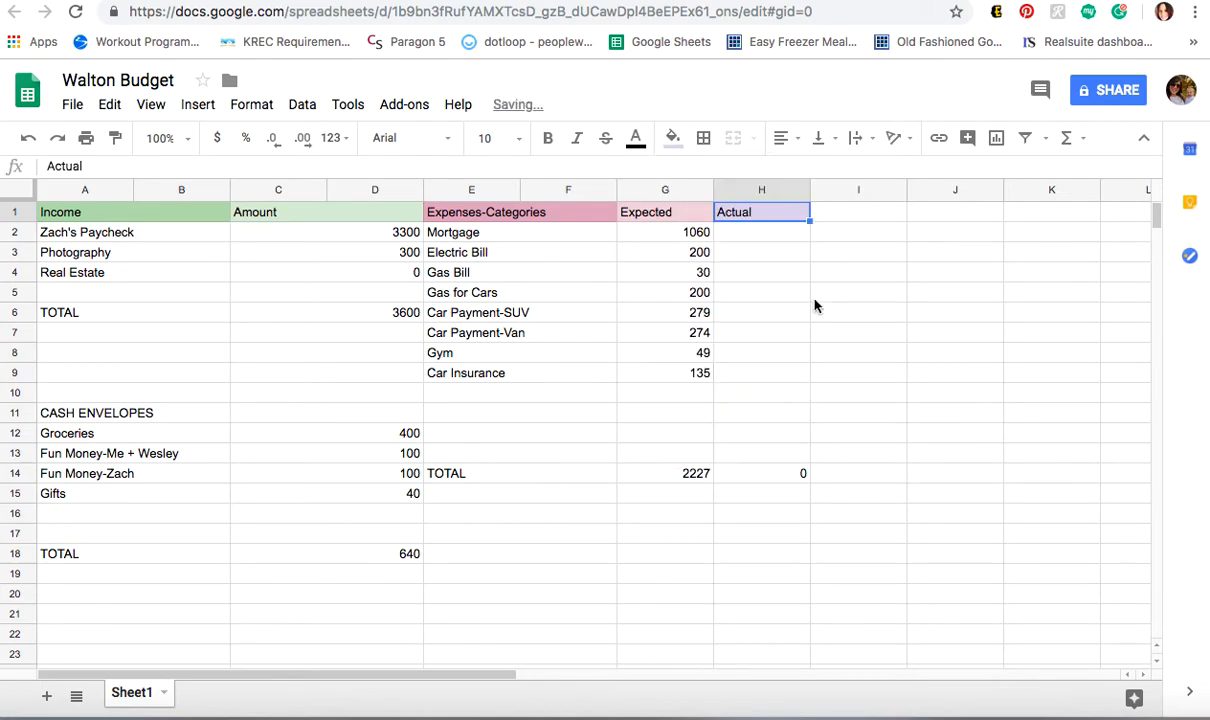
Fill the CASH ENVELOPES header cell in row 11 with pale yellow.
click(180, 418)
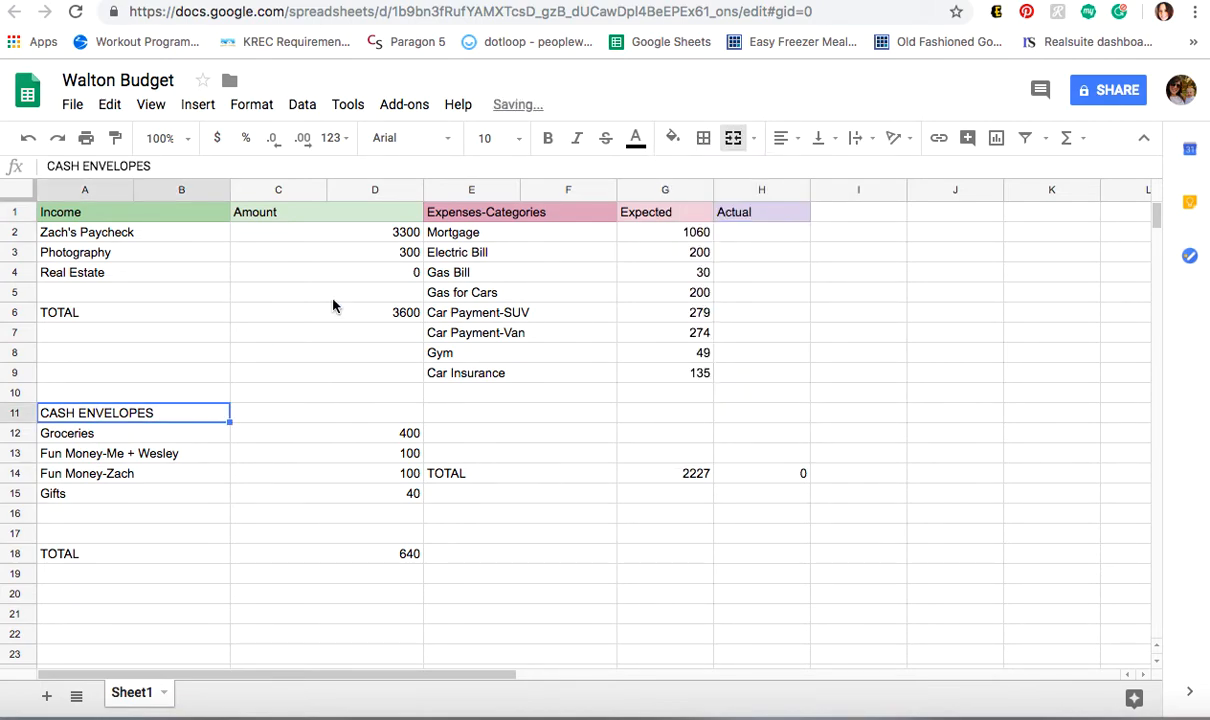
click(676, 141)
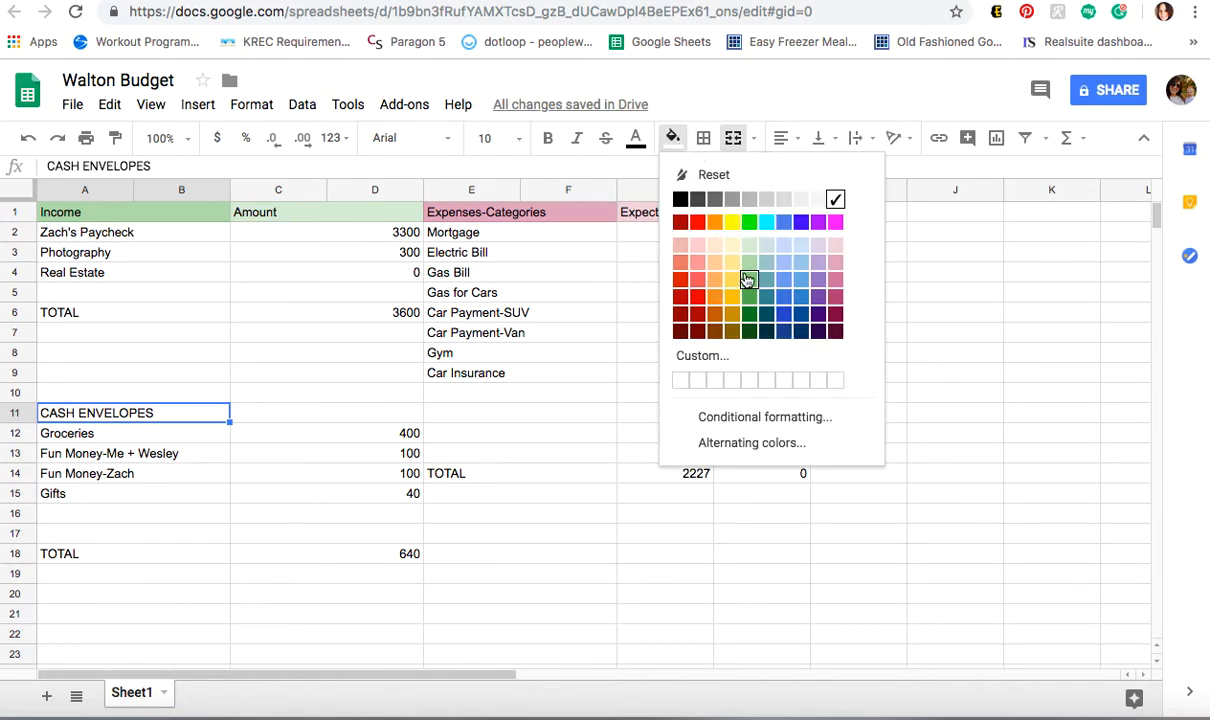
click(732, 246)
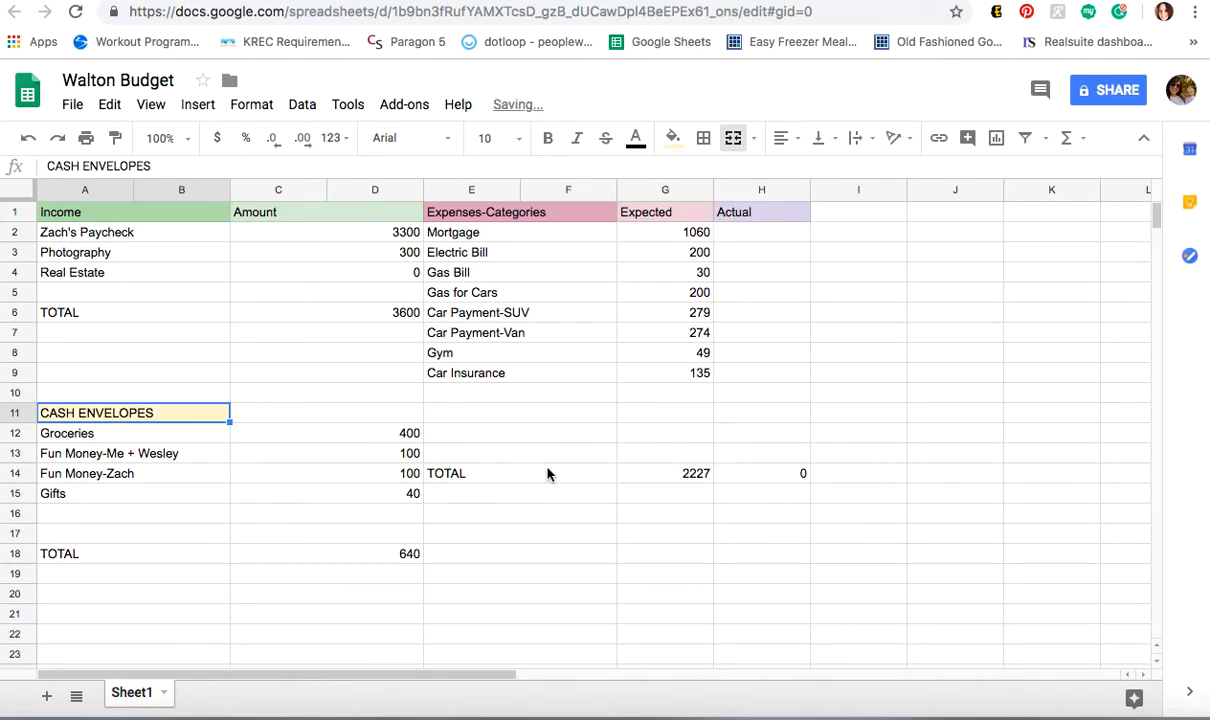
Fill the income TOTAL label and its amount in row 6 with light red.
click(141, 316)
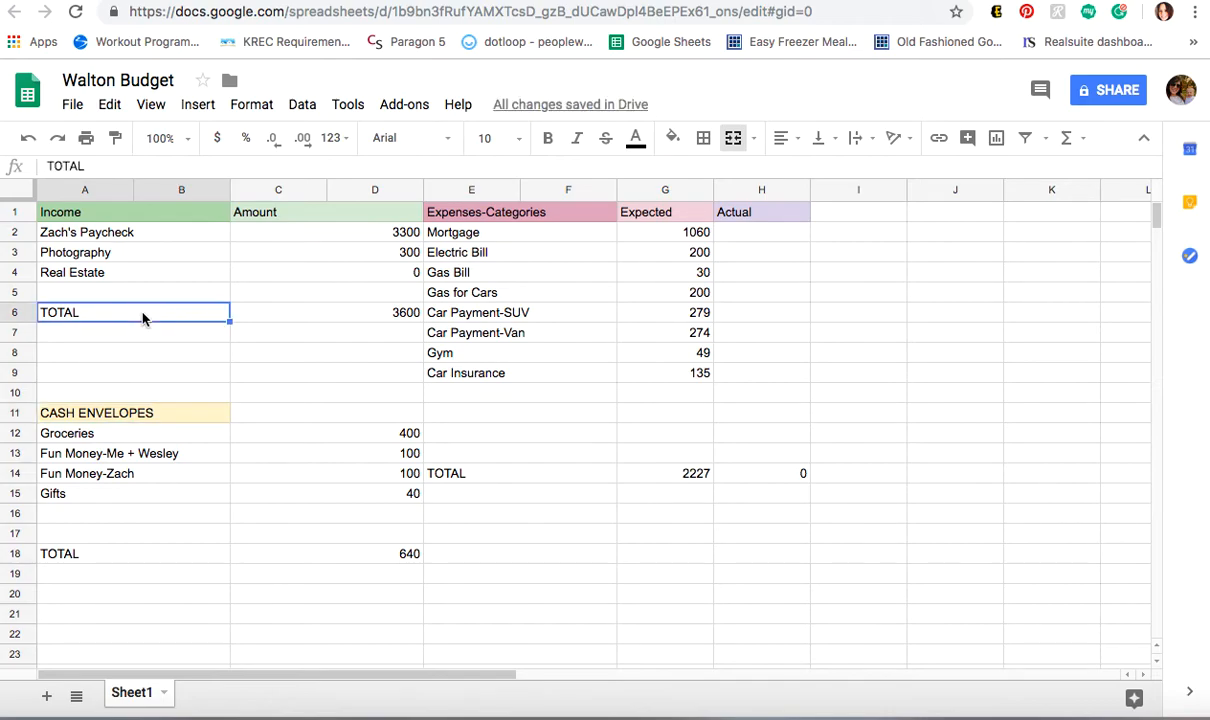
drag(141, 316, 395, 314)
click(674, 139)
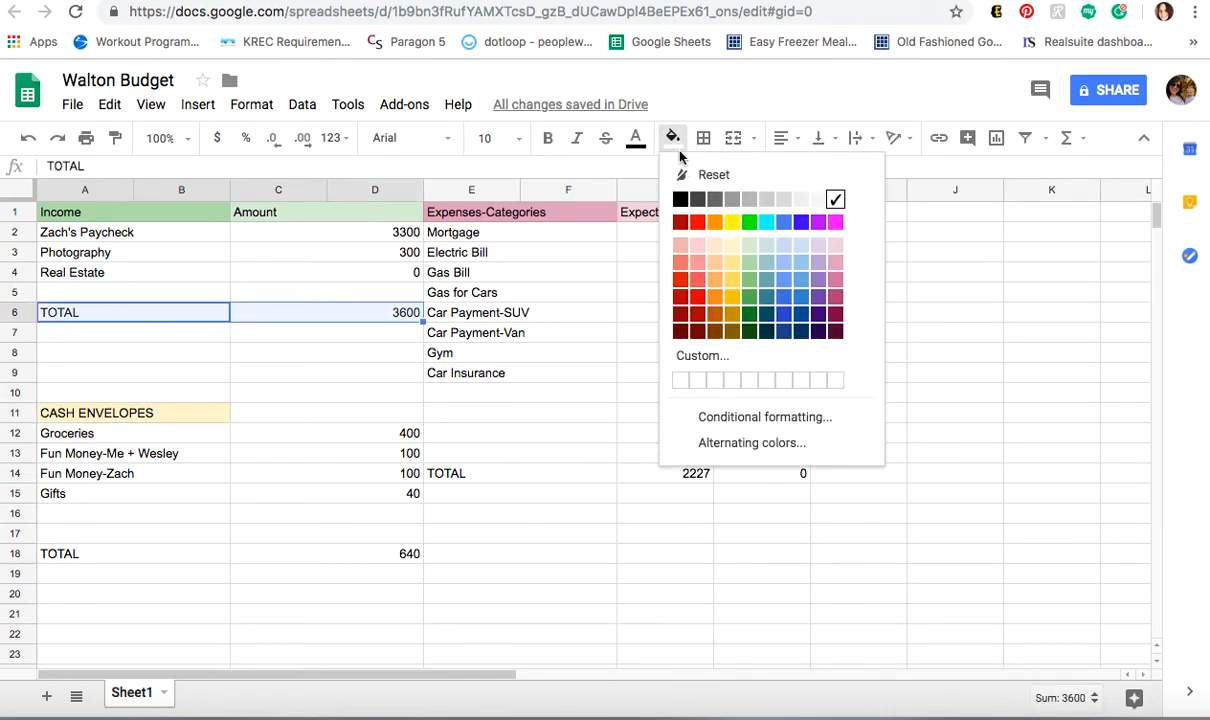
click(680, 262)
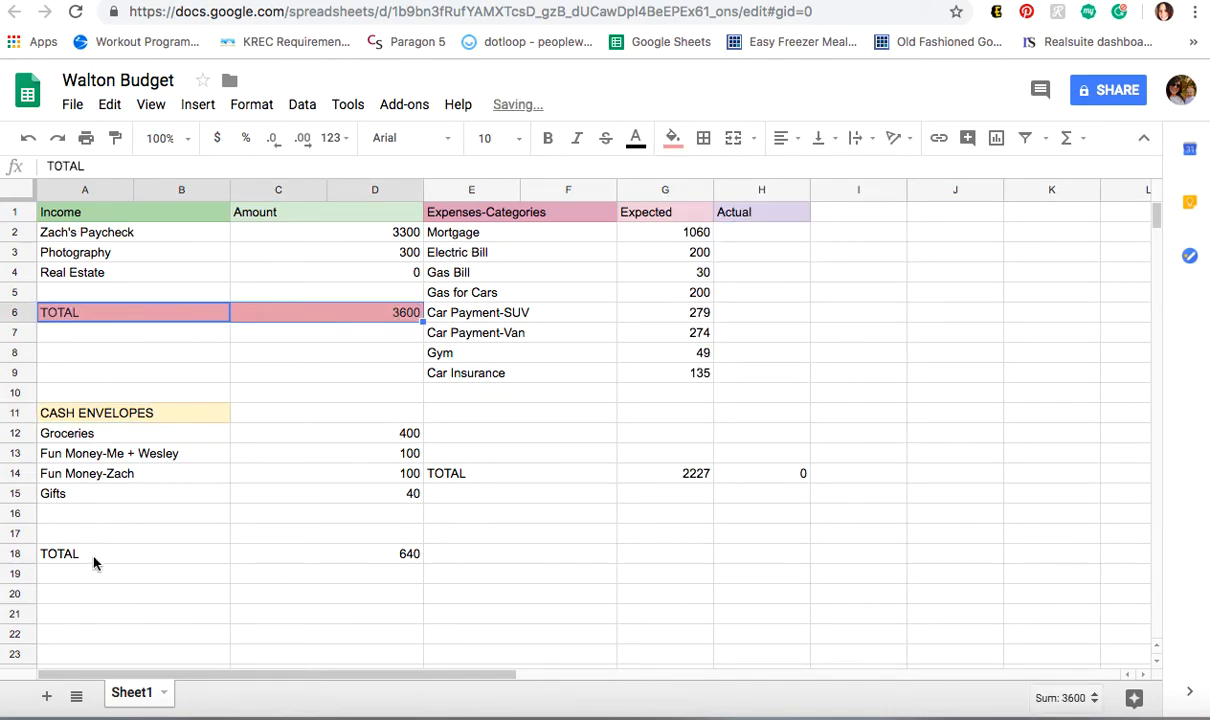
Fill the cash envelopes TOTAL cells in row 18 and the expenses TOTAL and Expected total cells in row 14 with pale red.
drag(93, 563, 395, 555)
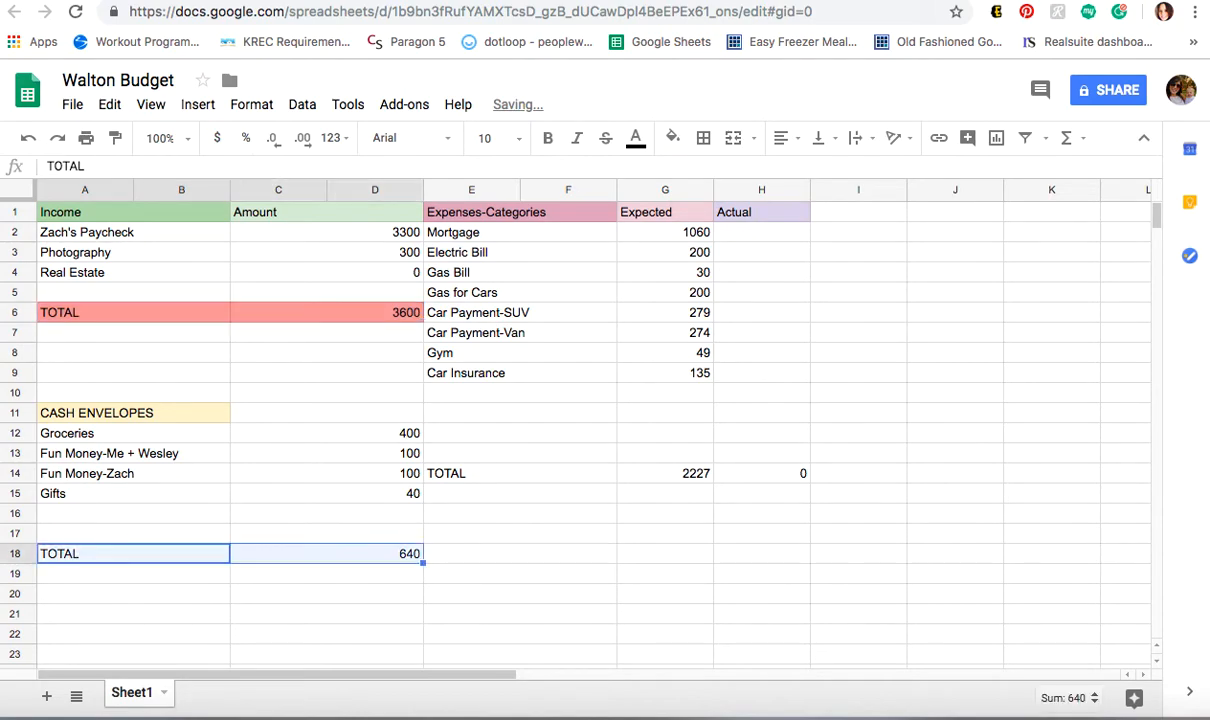
click(684, 146)
click(704, 257)
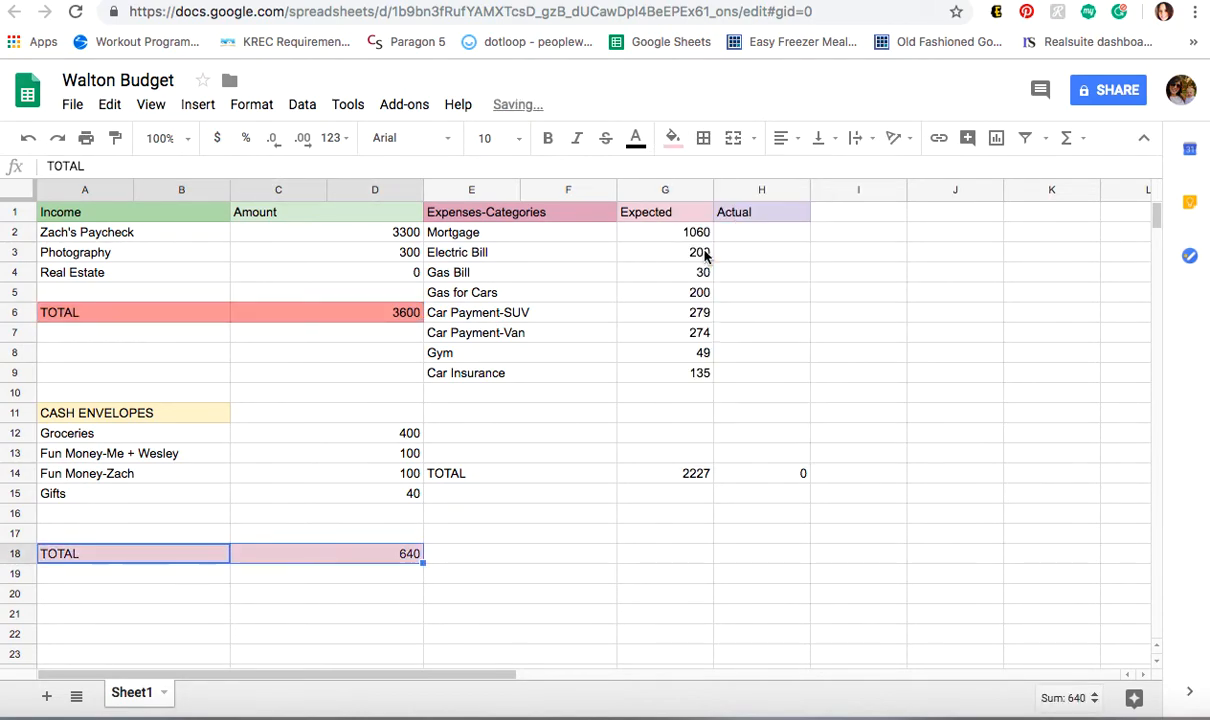
drag(559, 475, 680, 474)
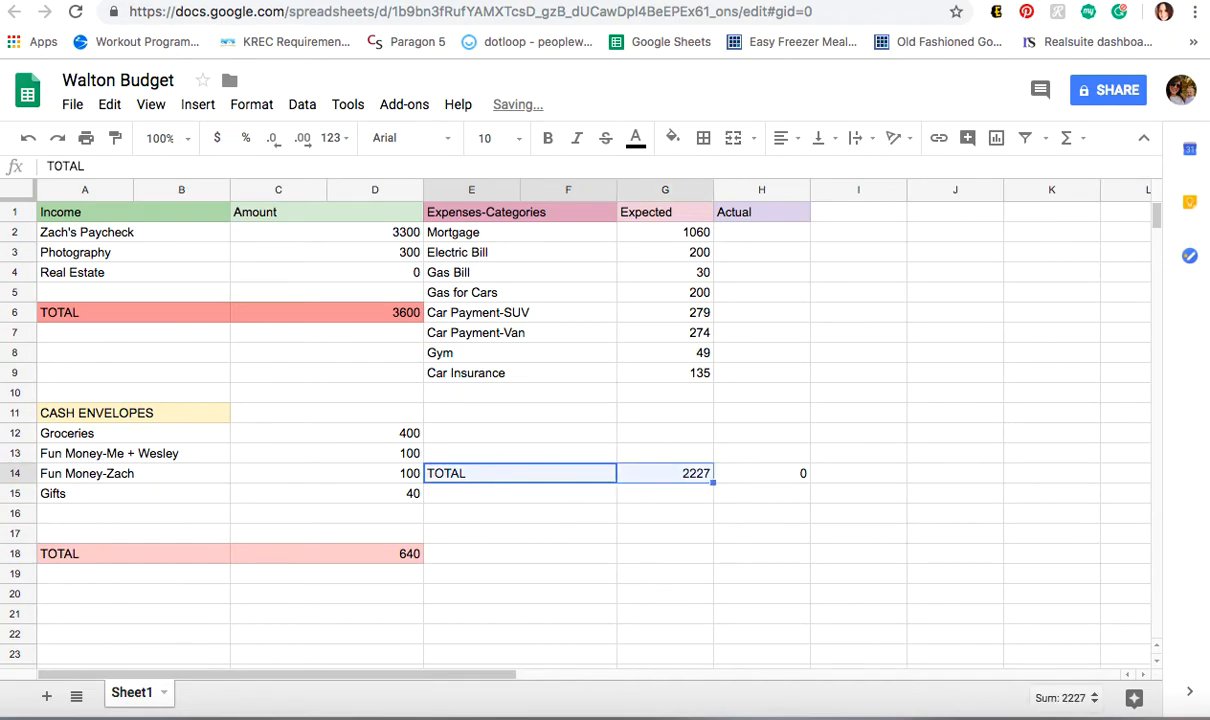
click(674, 139)
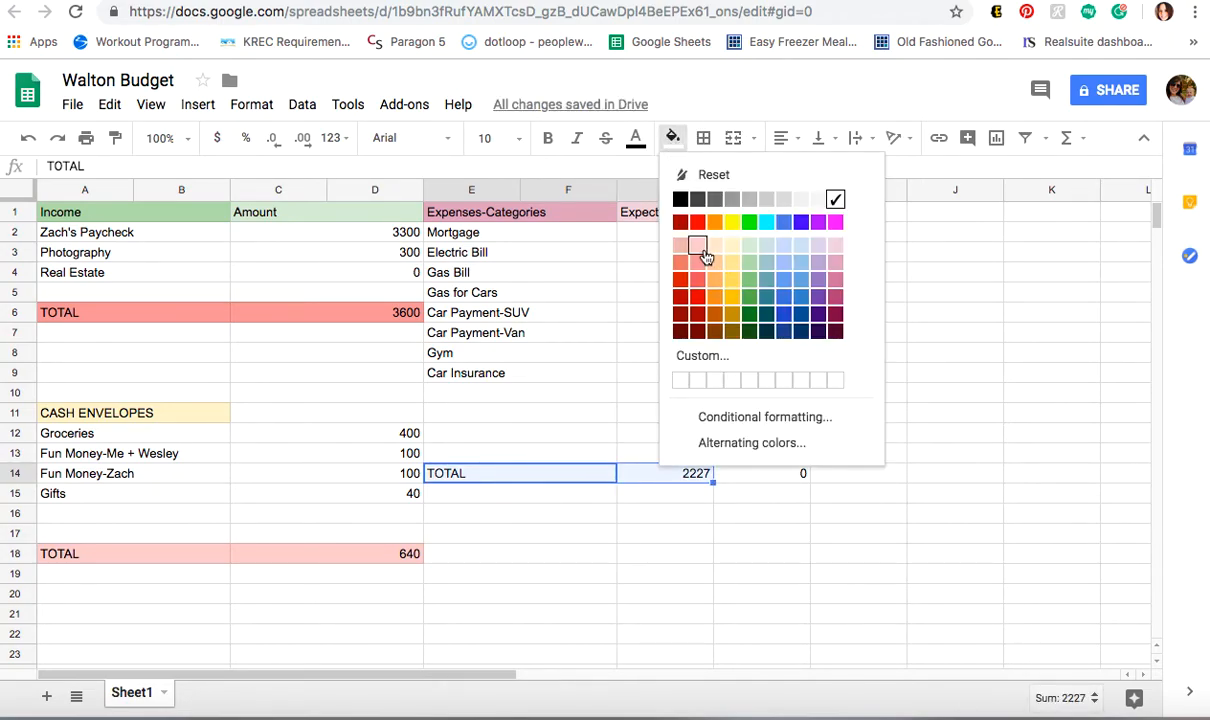
click(700, 249)
click(683, 638)
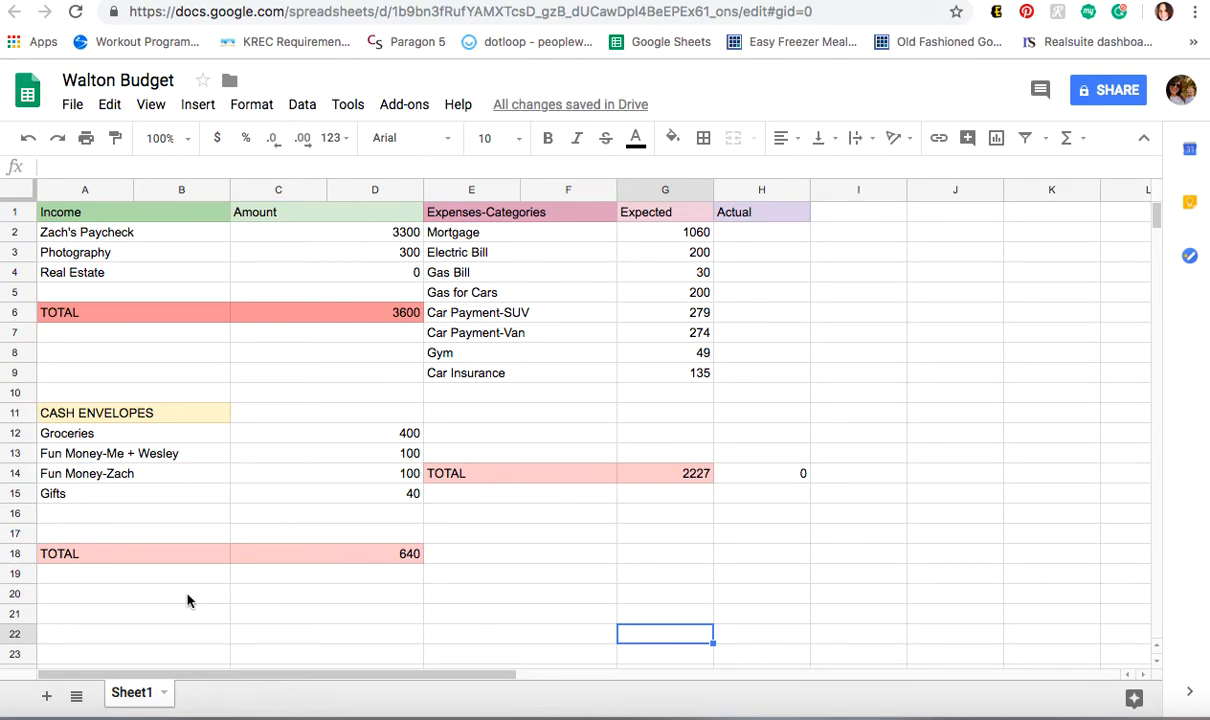
Label A21 TOTAL LEFTOVER and calculate the remaining money in C21 with the formula =C6-G14-C18.
click(157, 621)
text(TOTAL LEFTOVER)
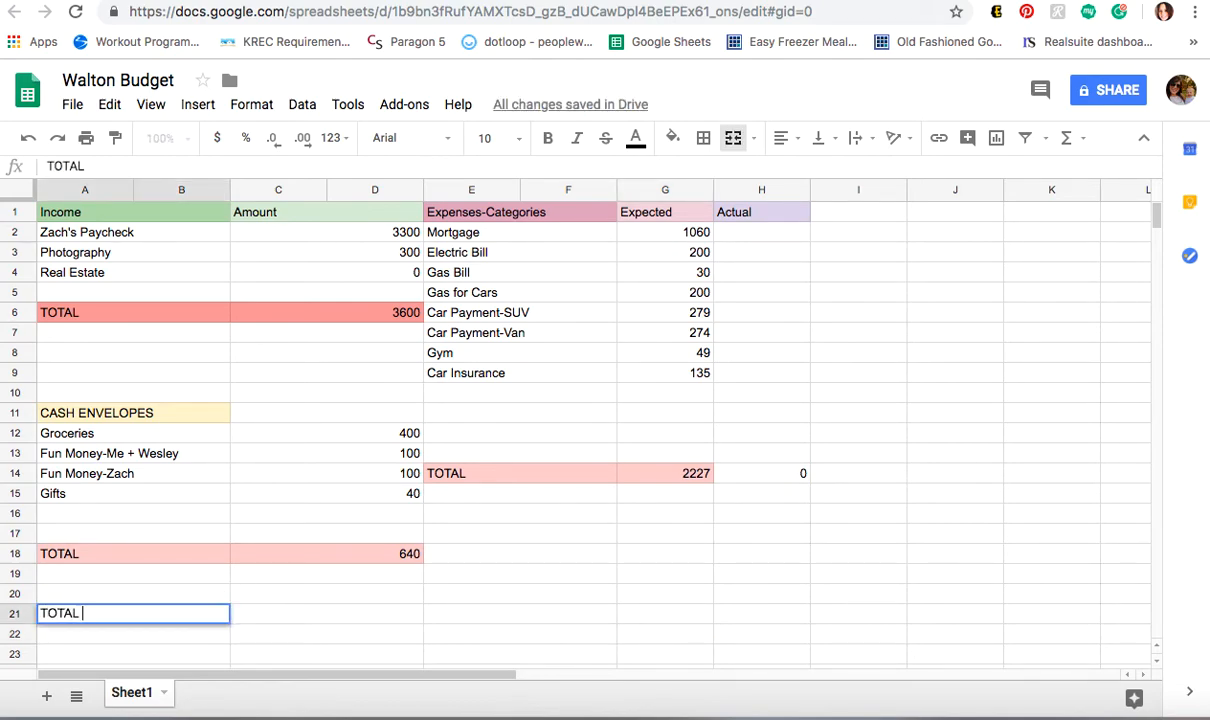
click(266, 621)
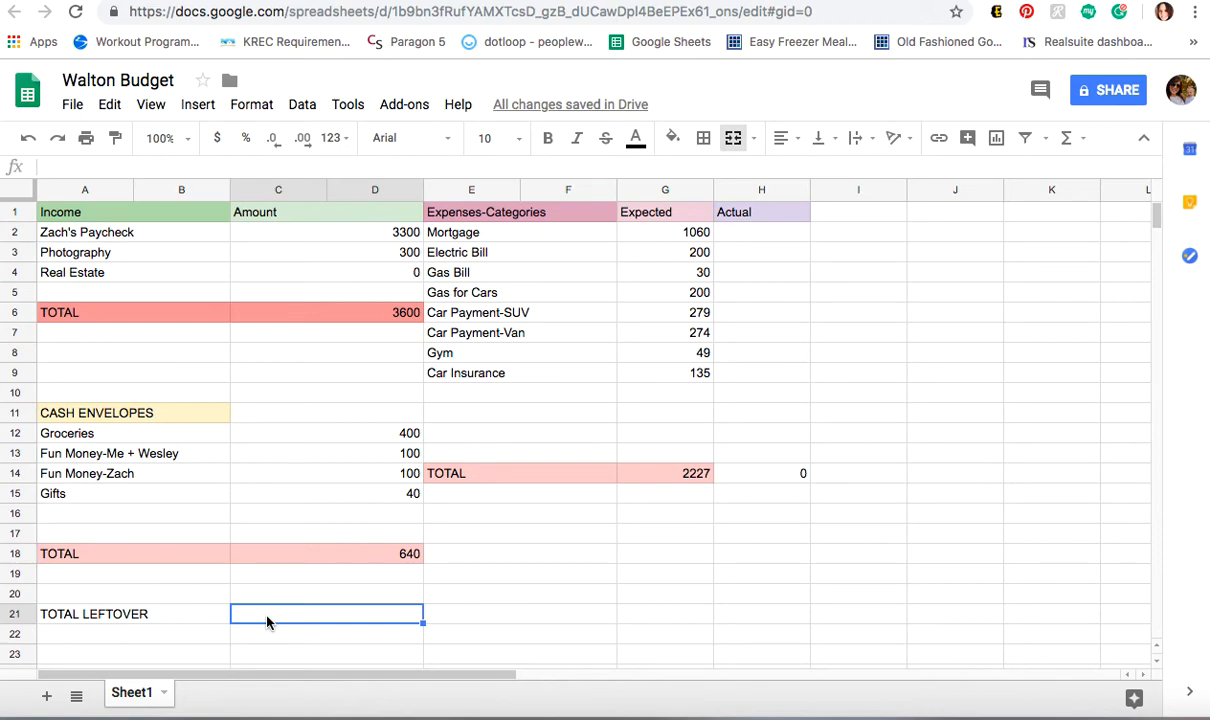
text(=)
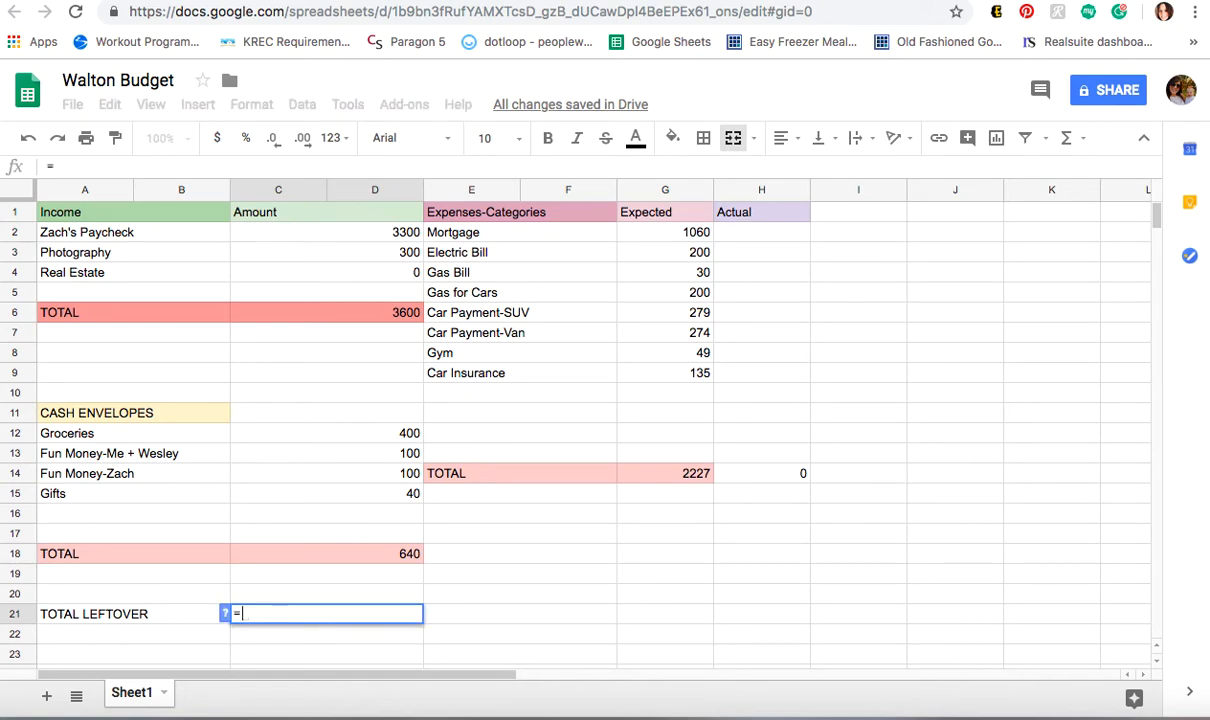
text(C6)
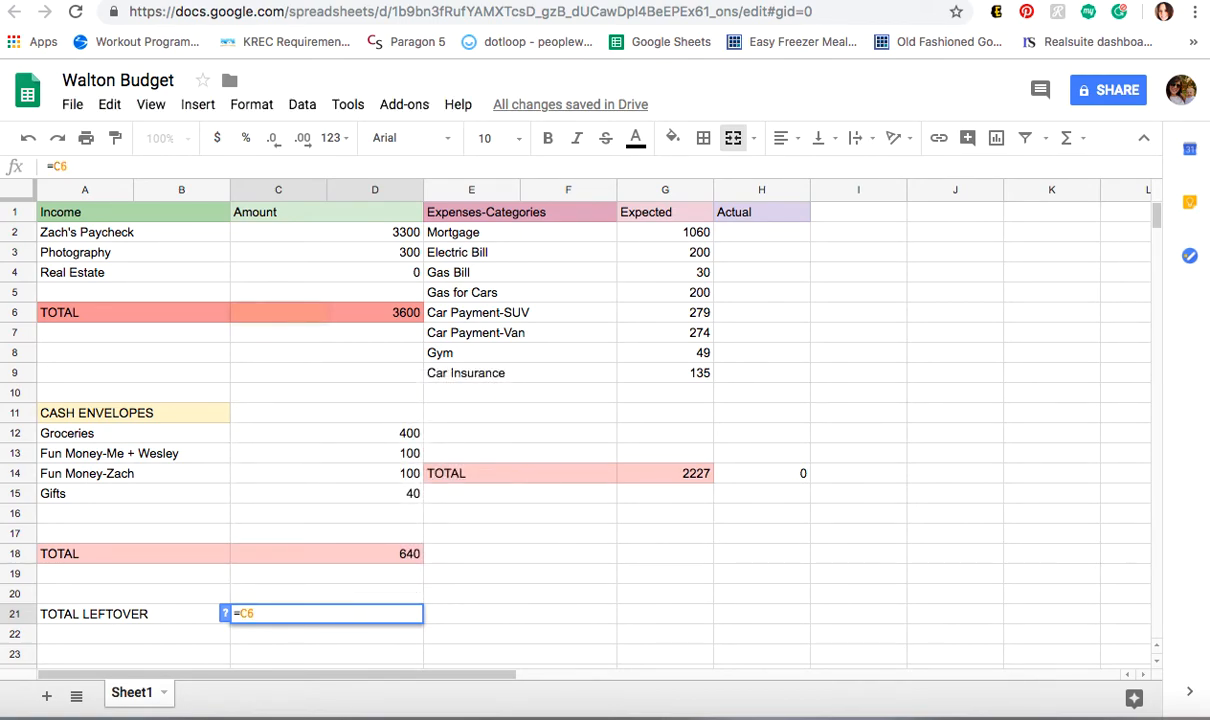
text(-)
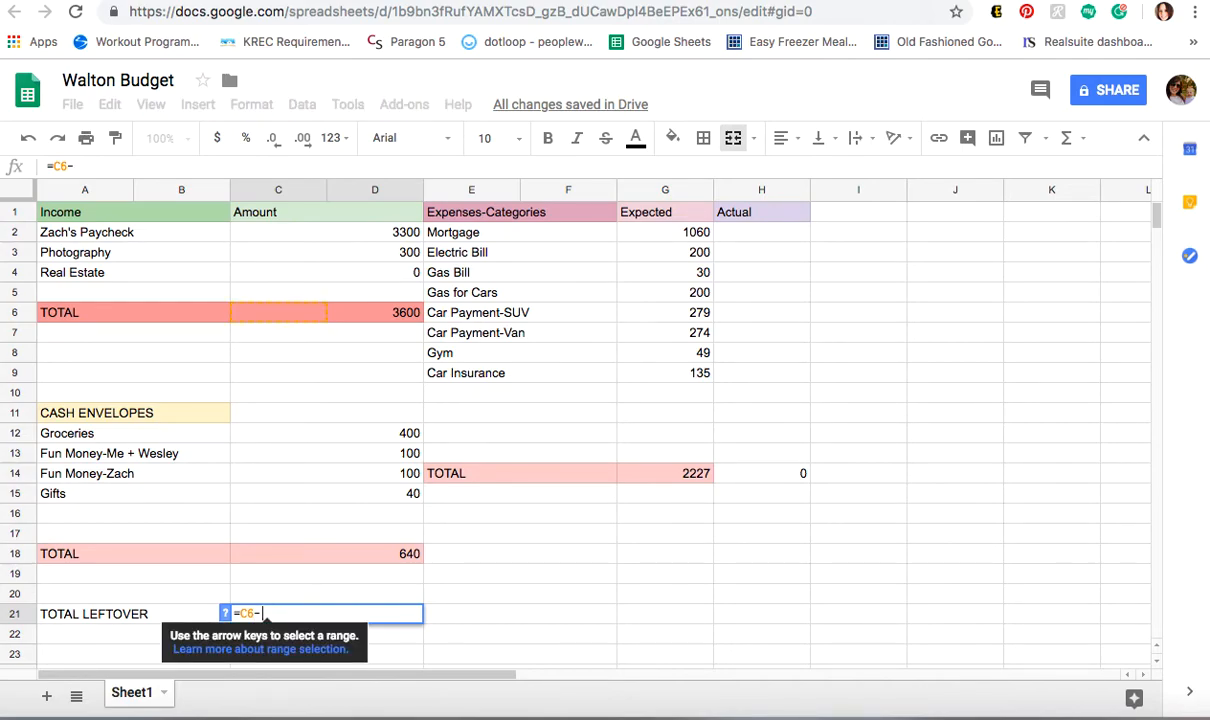
text(G14)
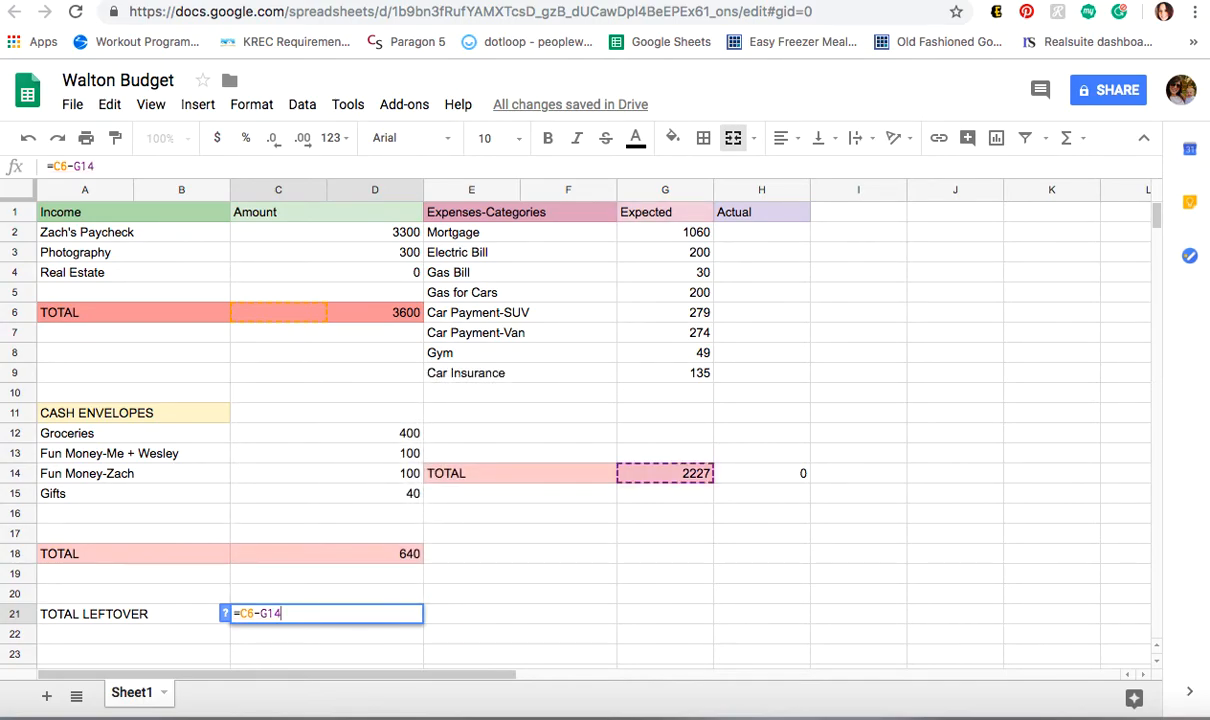
text(-)
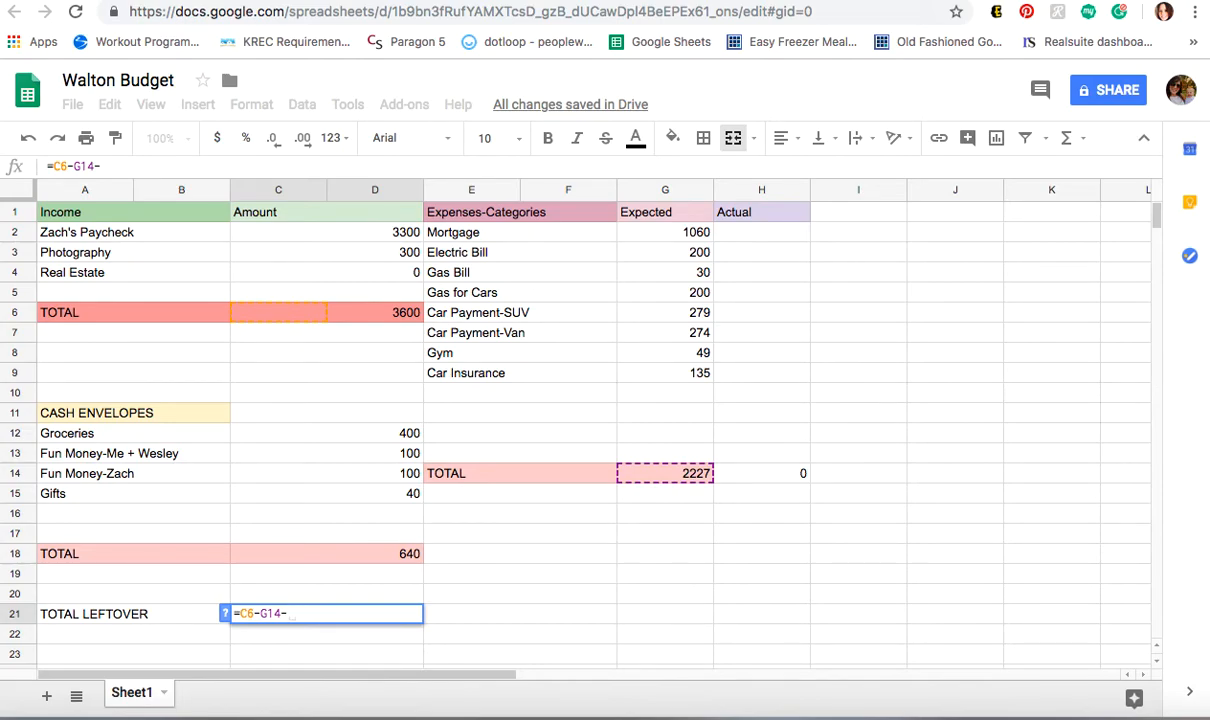
text(C18)
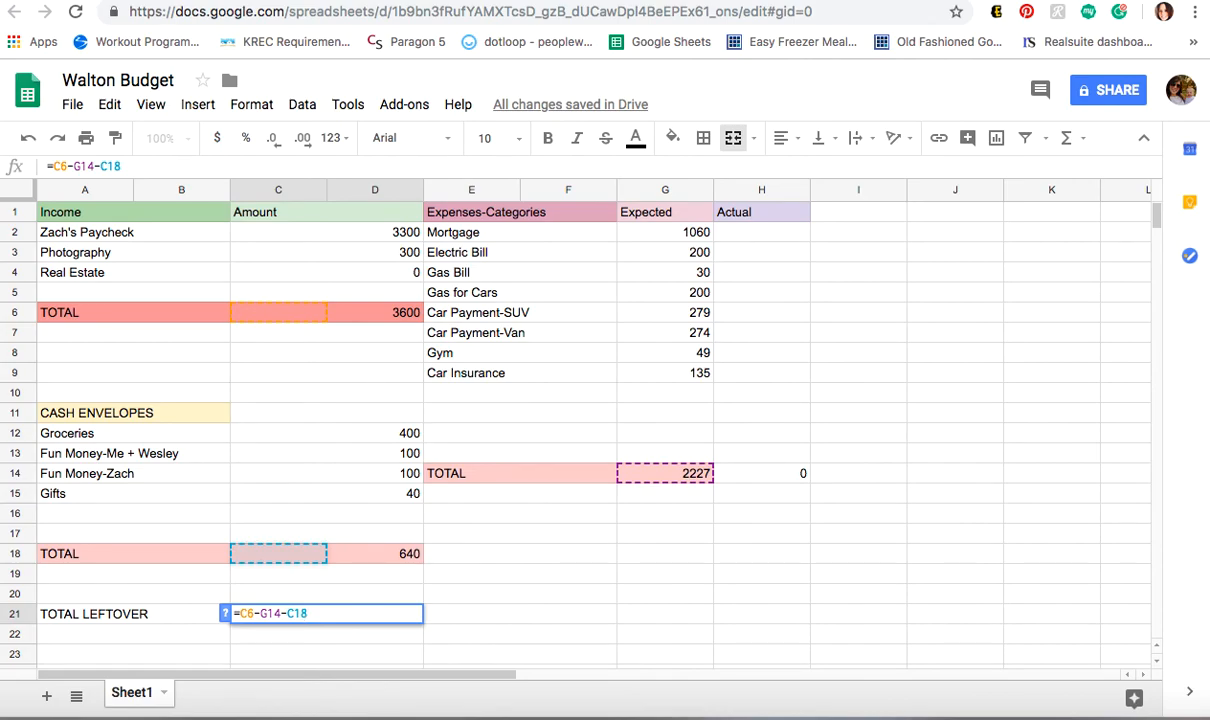
key(Return)
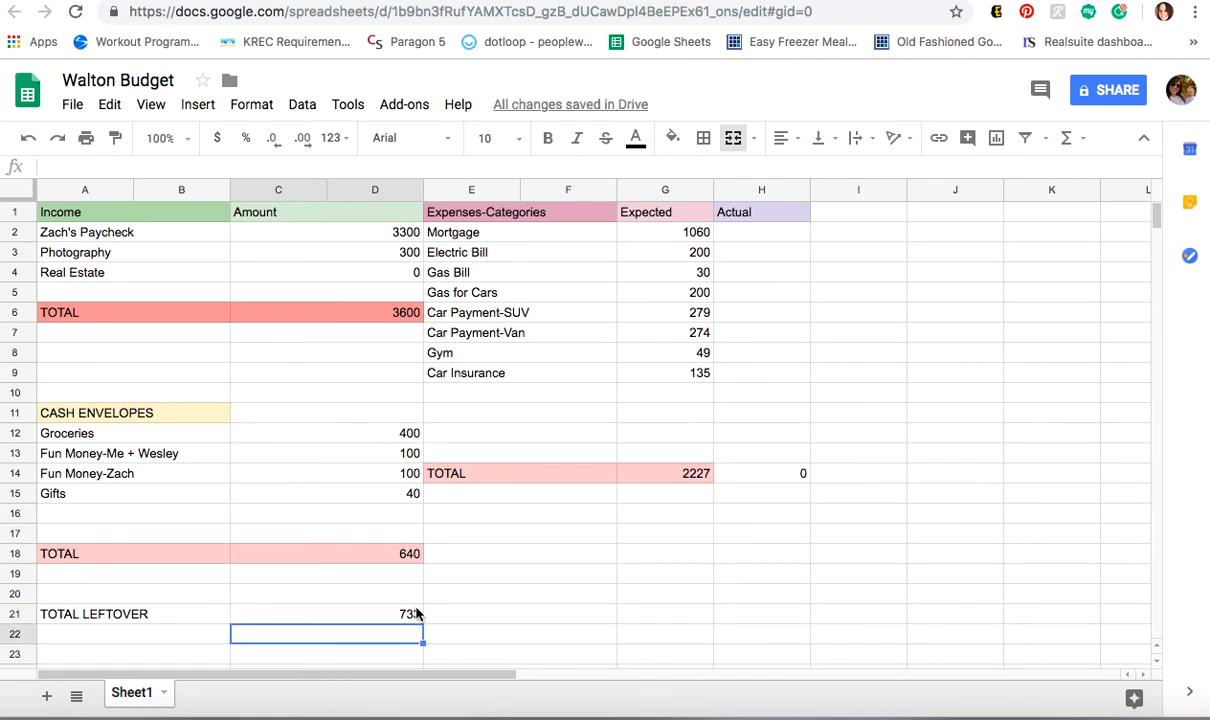
Fill the TOTAL LEFTOVER label and its amount in row 21 with pale blue.
click(112, 616)
drag(112, 616, 400, 614)
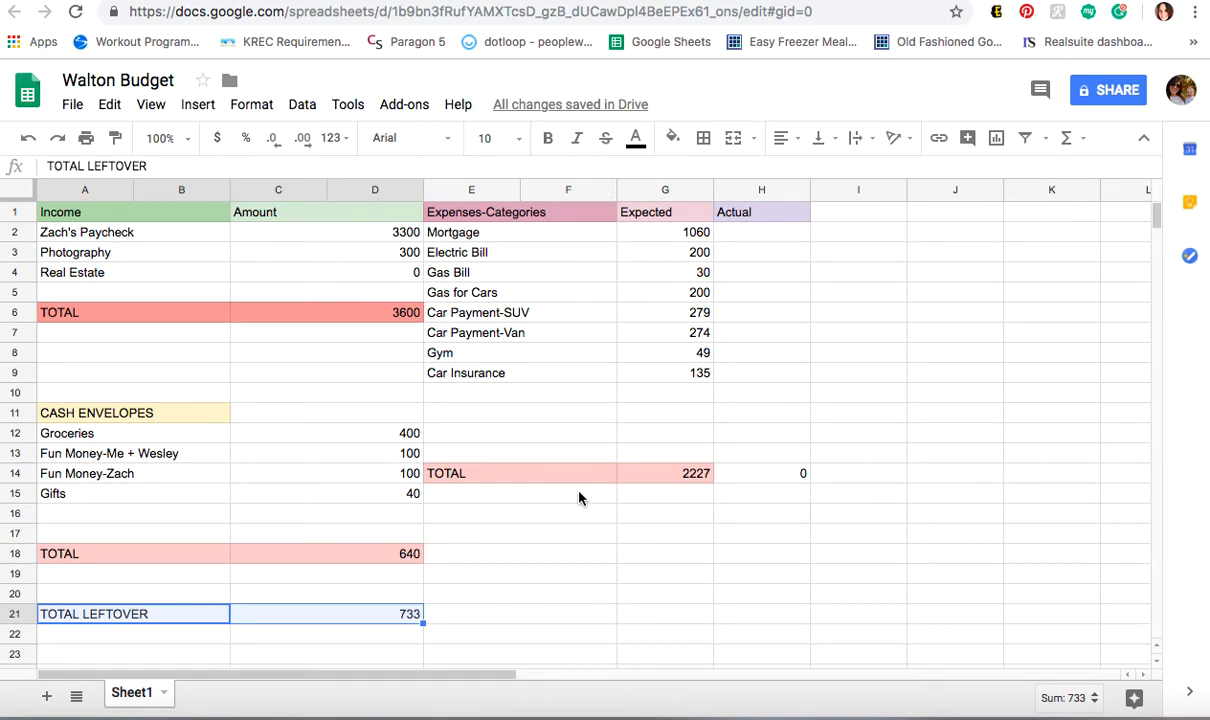
click(673, 138)
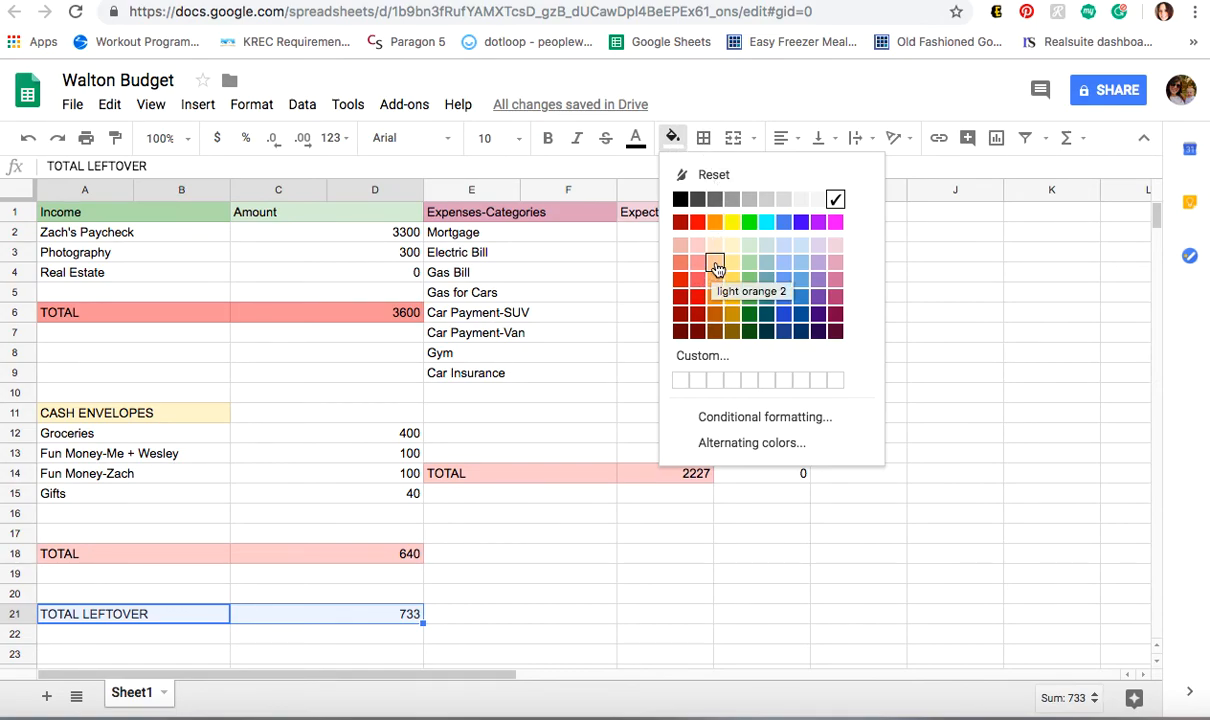
click(784, 245)
click(729, 535)
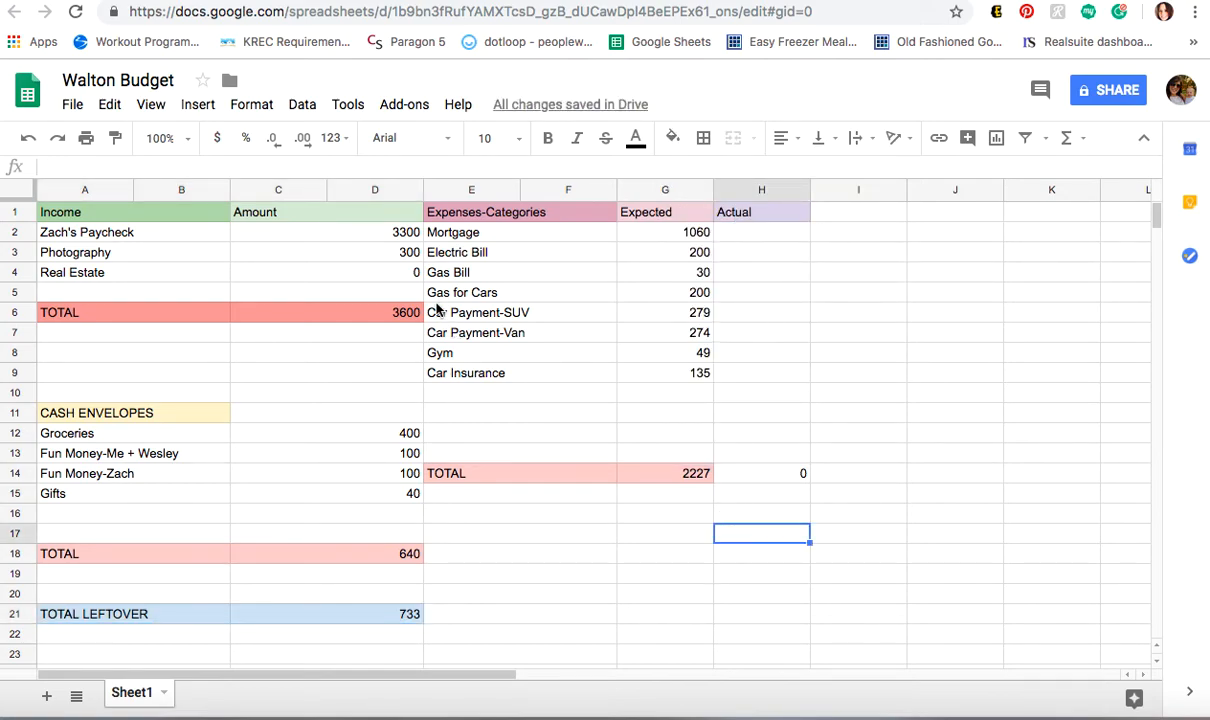
Look over the whole budget sheet, from the income and expense sections to the leftover row and the empty rows below.
scroll(410, 450, down, 1)
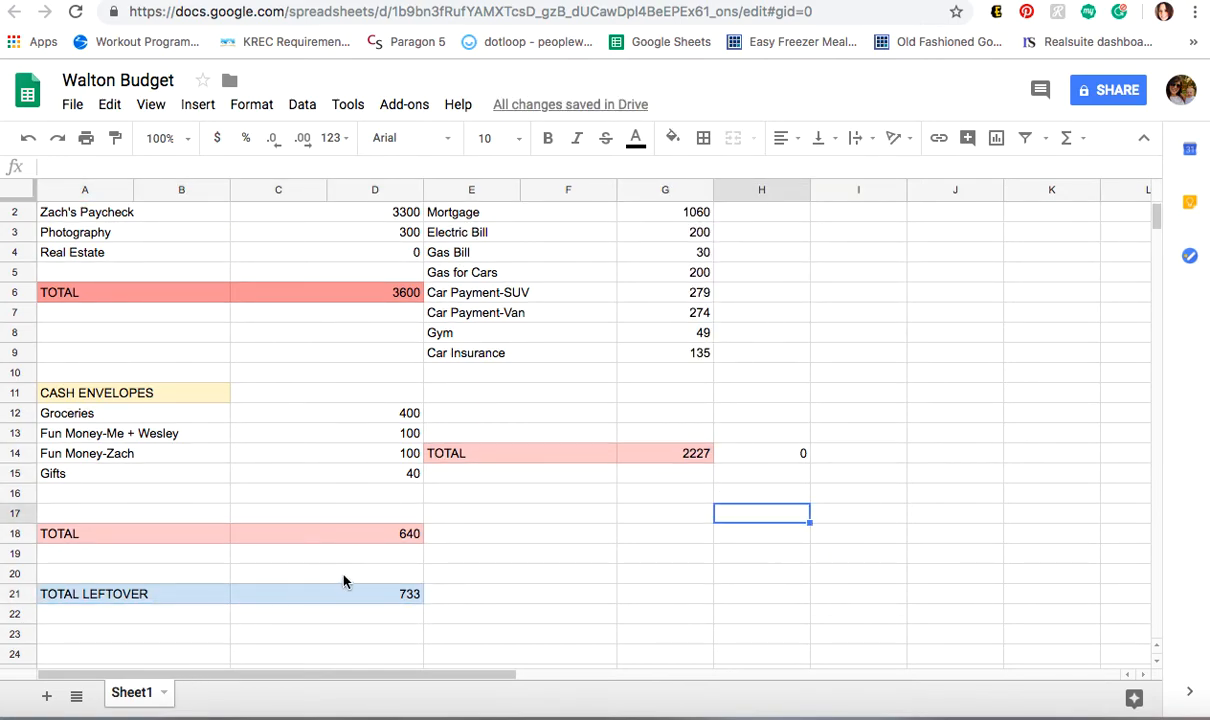
scroll(343, 578, down, 4)
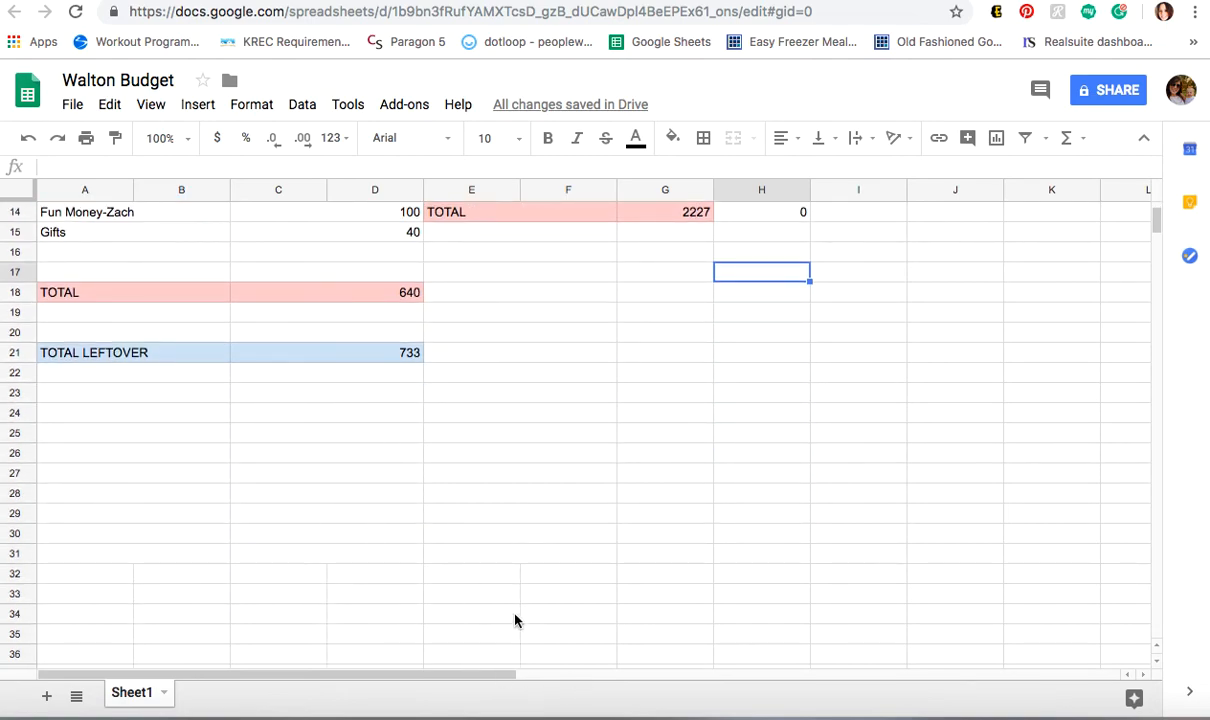
click(110, 402)
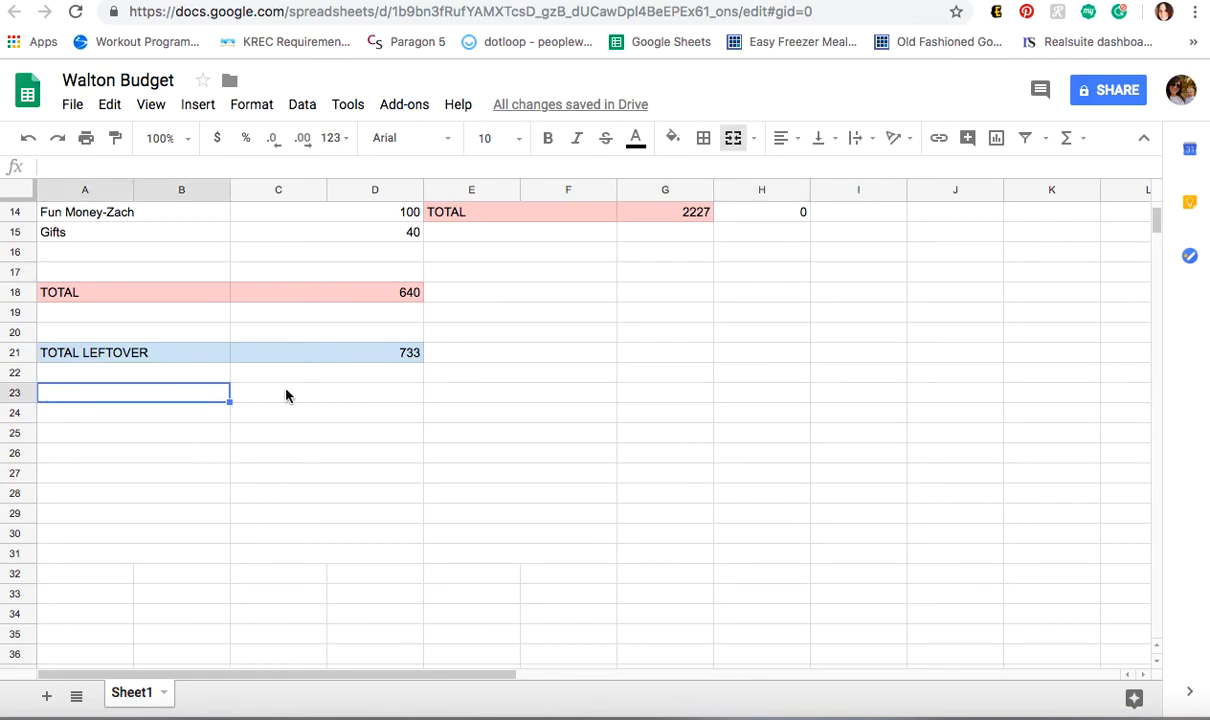
scroll(335, 516, down, 3)
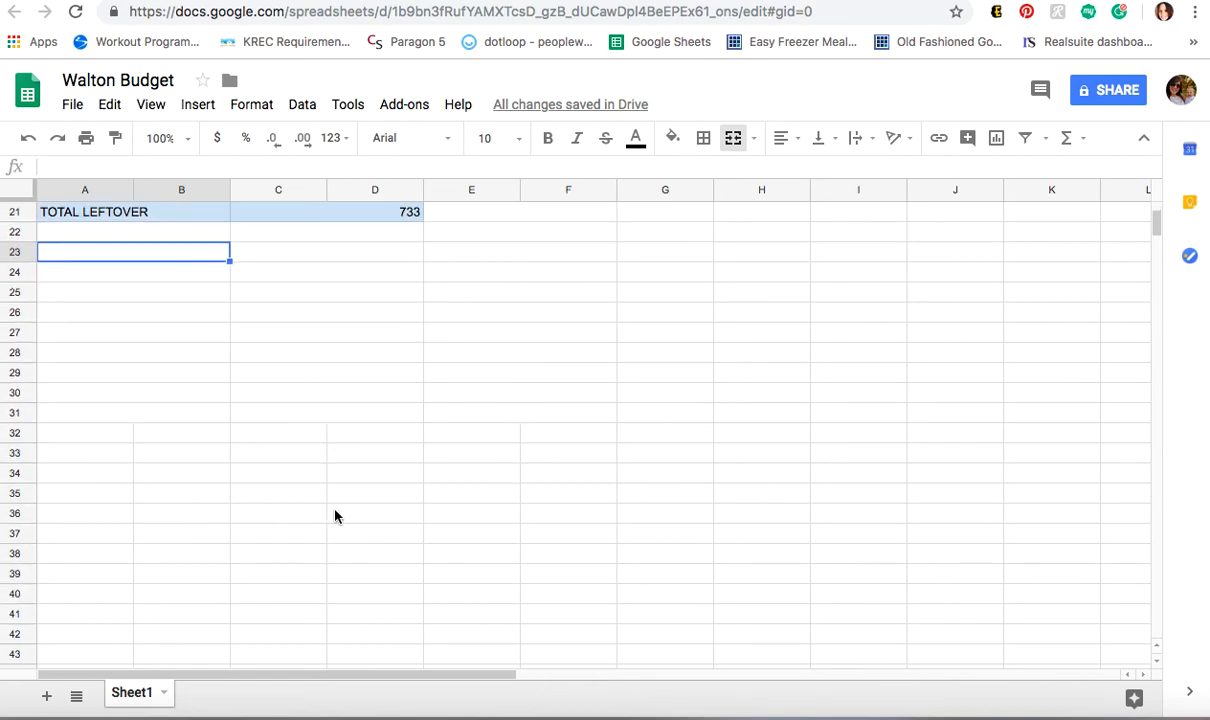
scroll(335, 516, up, 6)
scroll(335, 516, right, 1)
scroll(335, 516, up, 2)
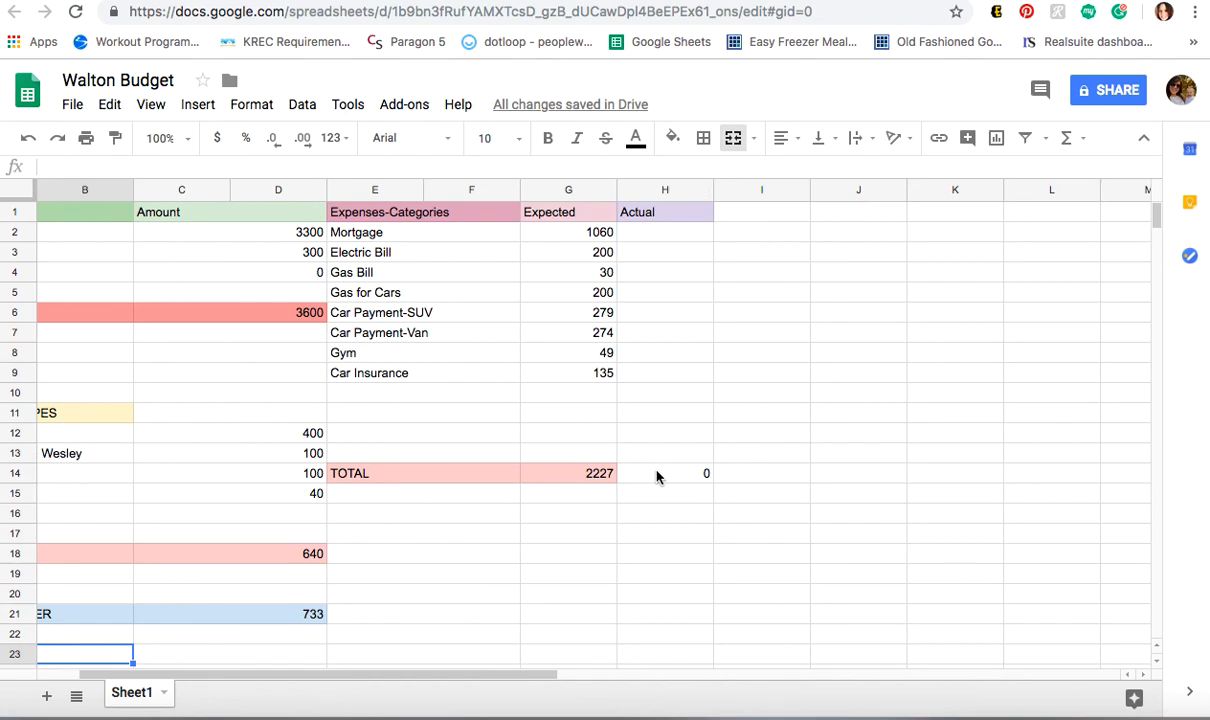
scroll(657, 477, left, 1)
scroll(657, 477, down, 5)
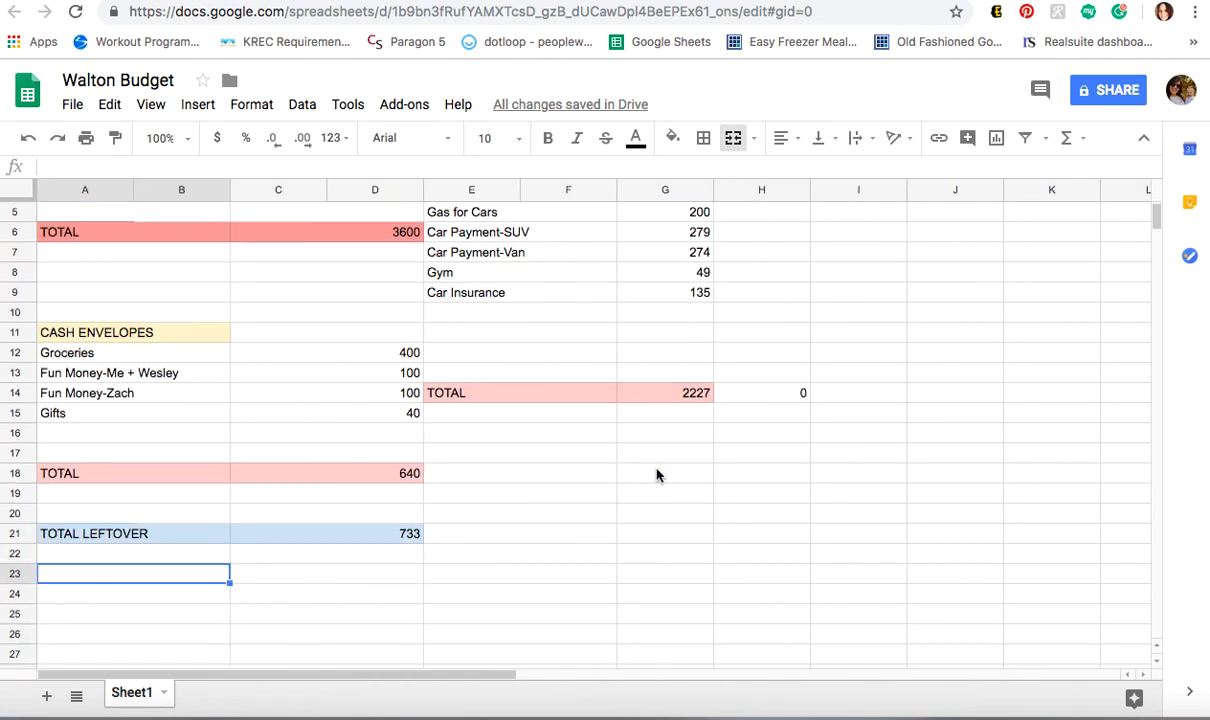
scroll(657, 477, up, 5)
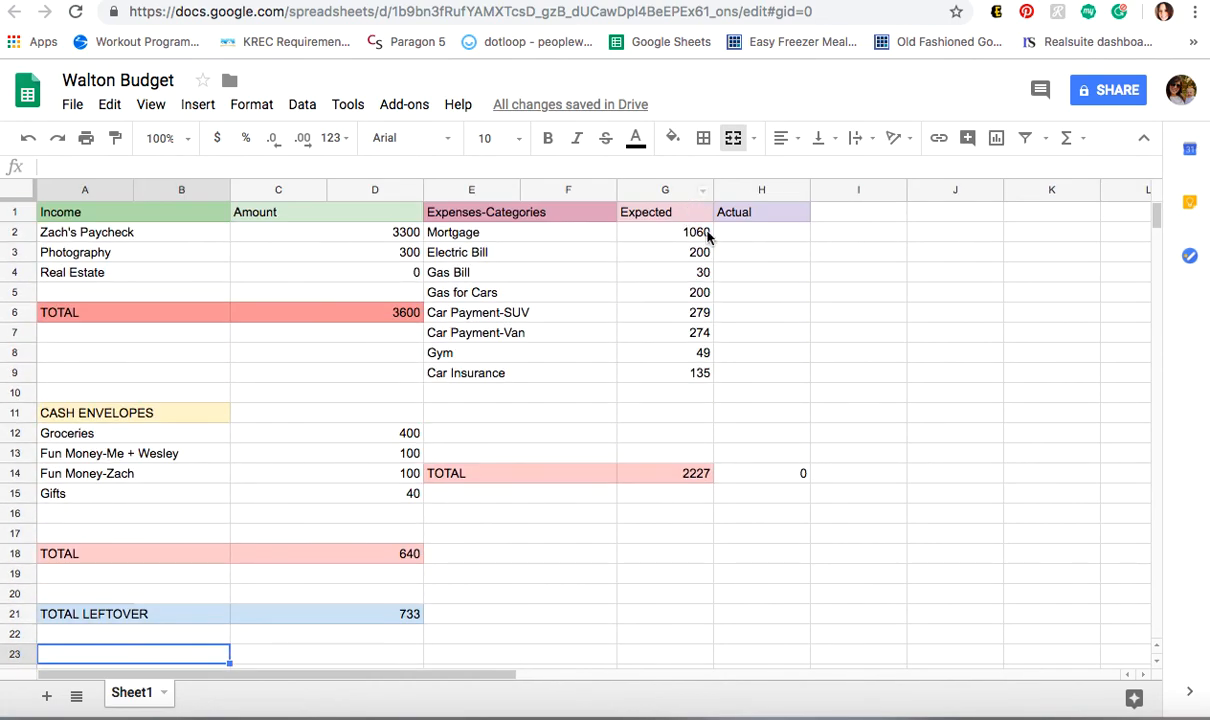
scroll(530, 545, down, 3)
scroll(530, 545, down, 3)
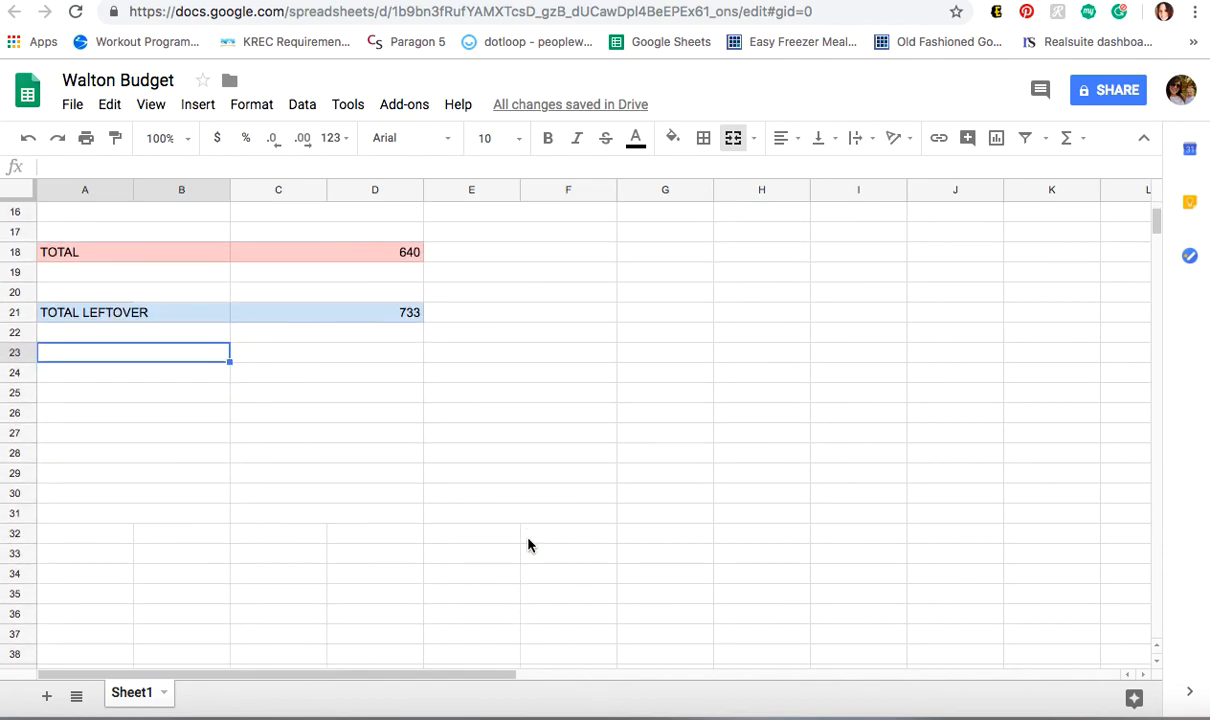
scroll(530, 545, up, 5)
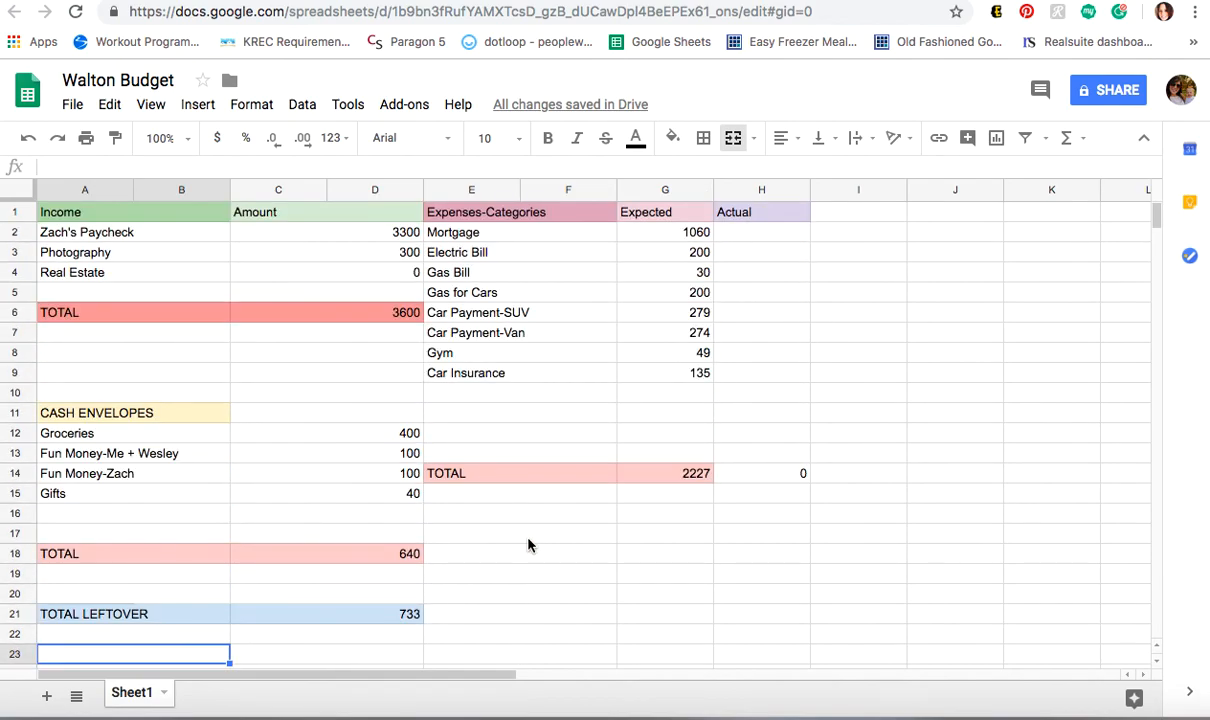